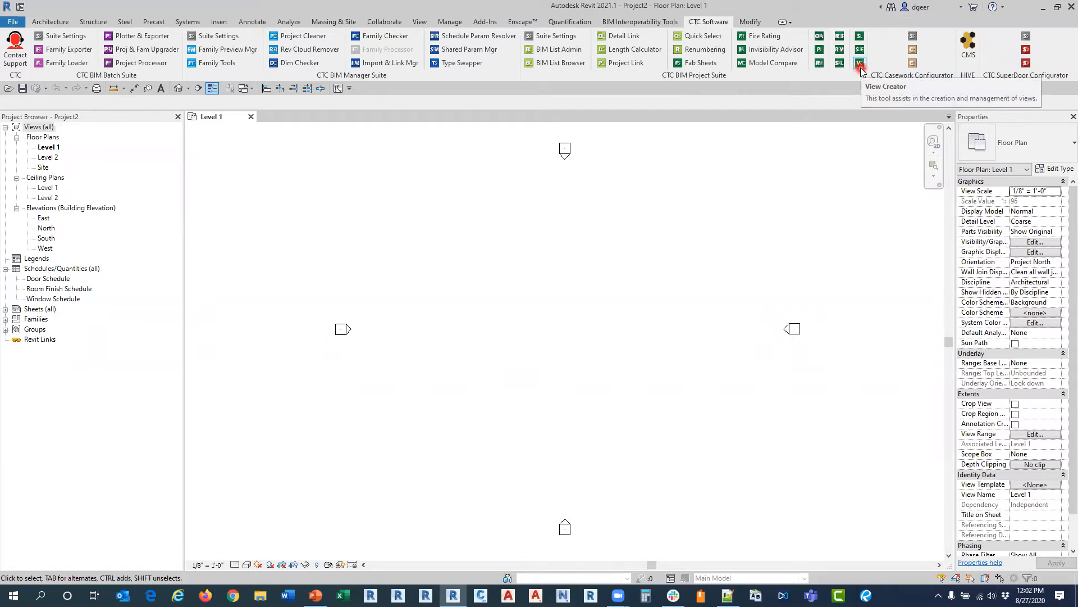
Step: Open View Creator and review its options for the view name separator and refresh behaviour, accepting them as they are
left_click(861, 68)
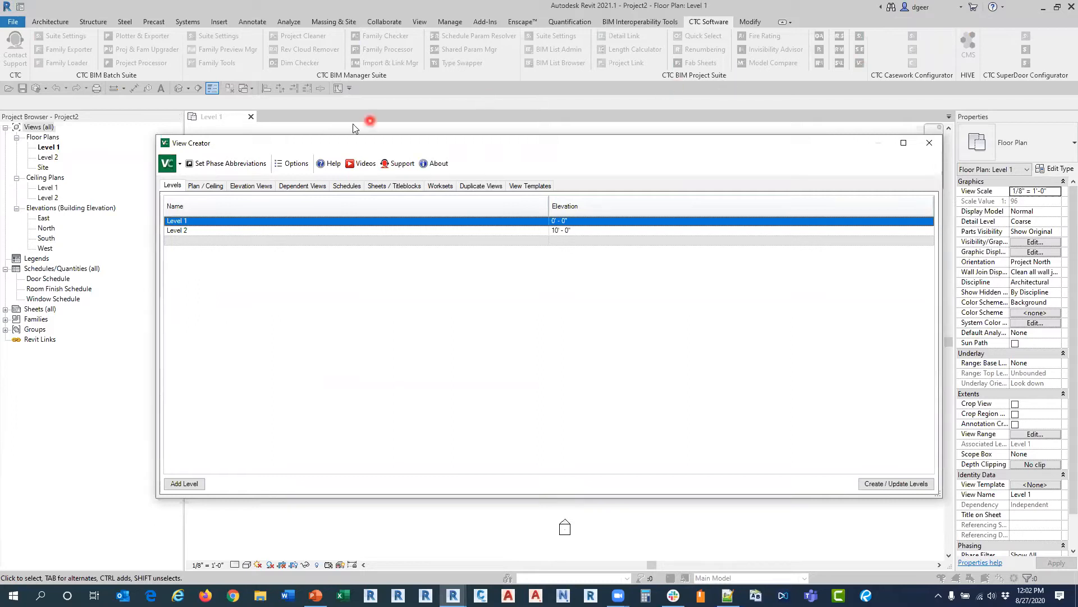
left_click(296, 163)
left_click(398, 189)
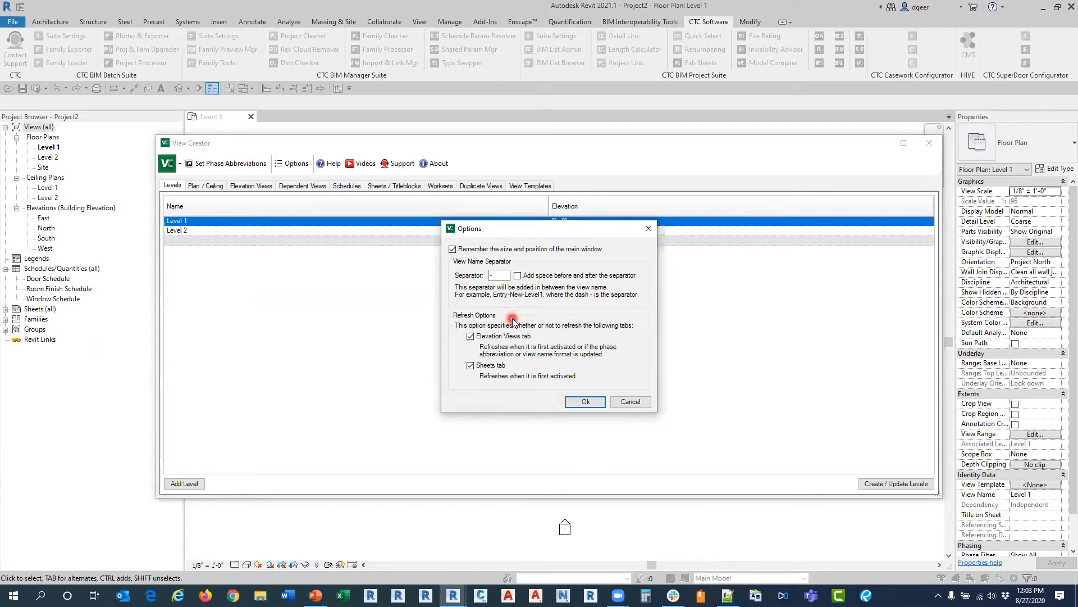
left_click(585, 402)
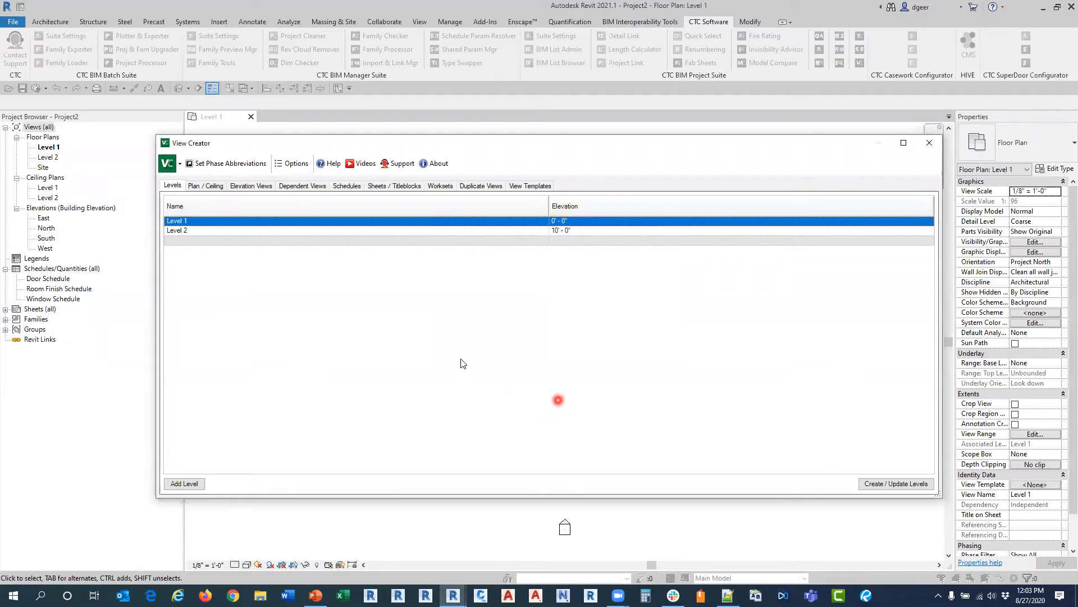
Step: Set the phase abbreviations to EX for Existing and NC for New Construction, and save them
left_click(203, 174)
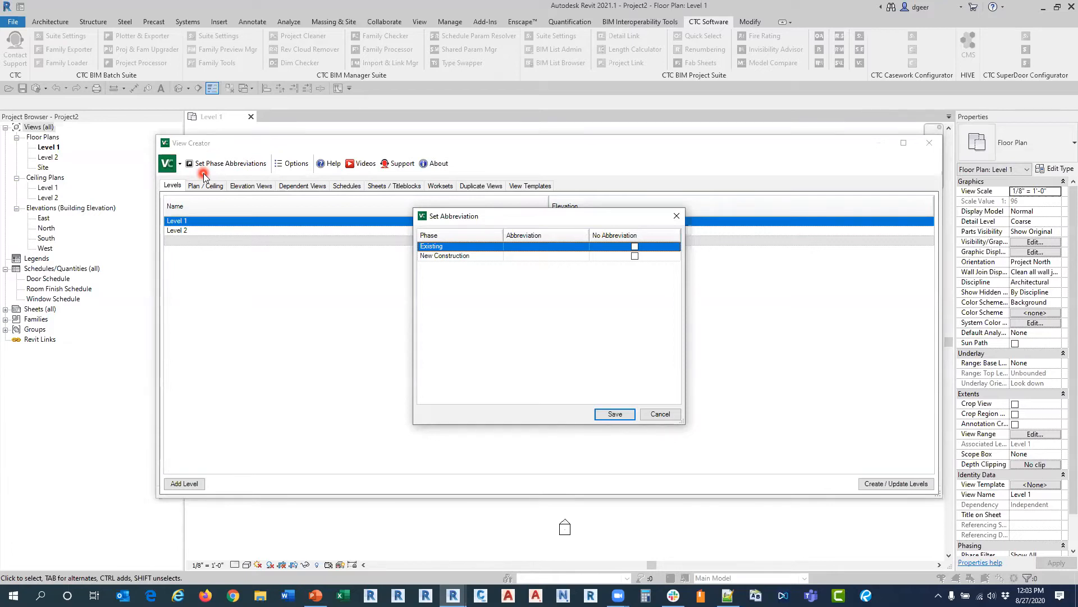
left_click(554, 246)
type("EX")
left_click(535, 257)
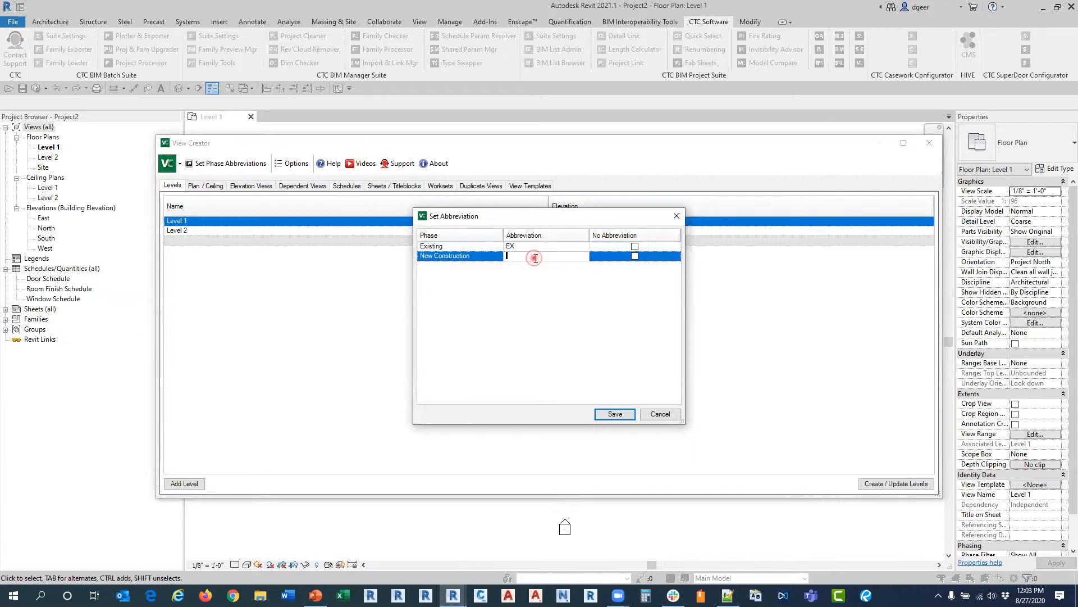
type("NC")
left_click(634, 256)
left_click(592, 420)
left_click(612, 417)
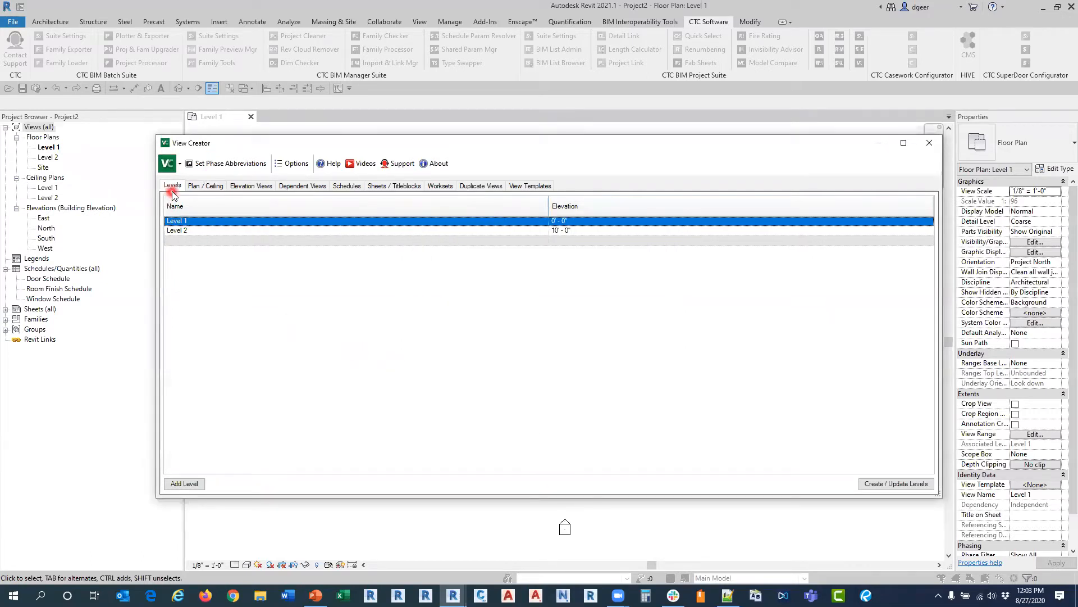
Step: Look through the View Creator pages for plans, elevations, dependent views, schedules, sheets, worksets, duplicate views and view templates
left_click(194, 186)
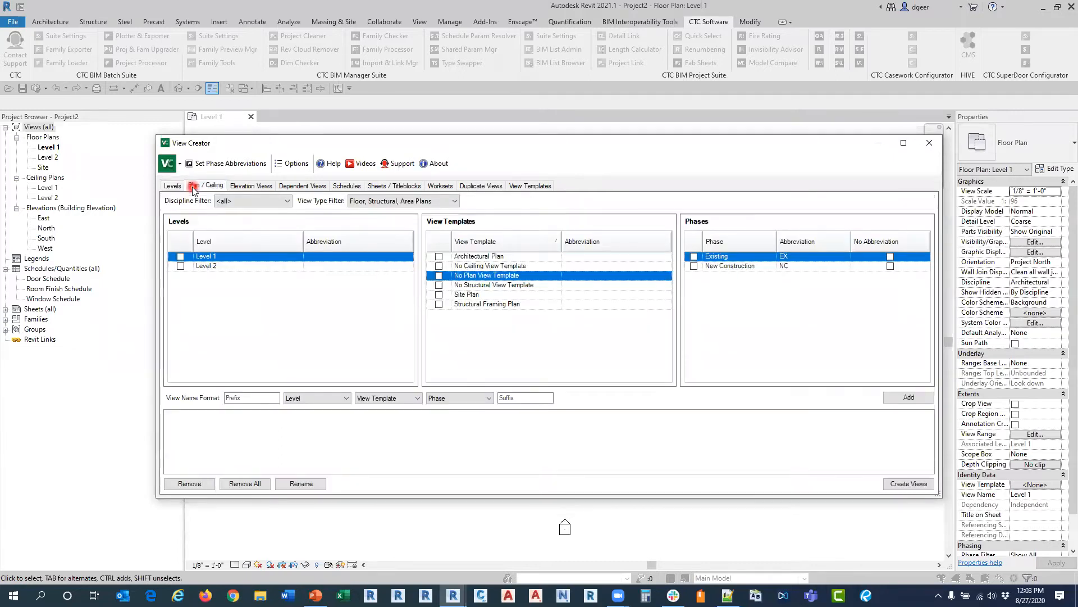
left_click(246, 187)
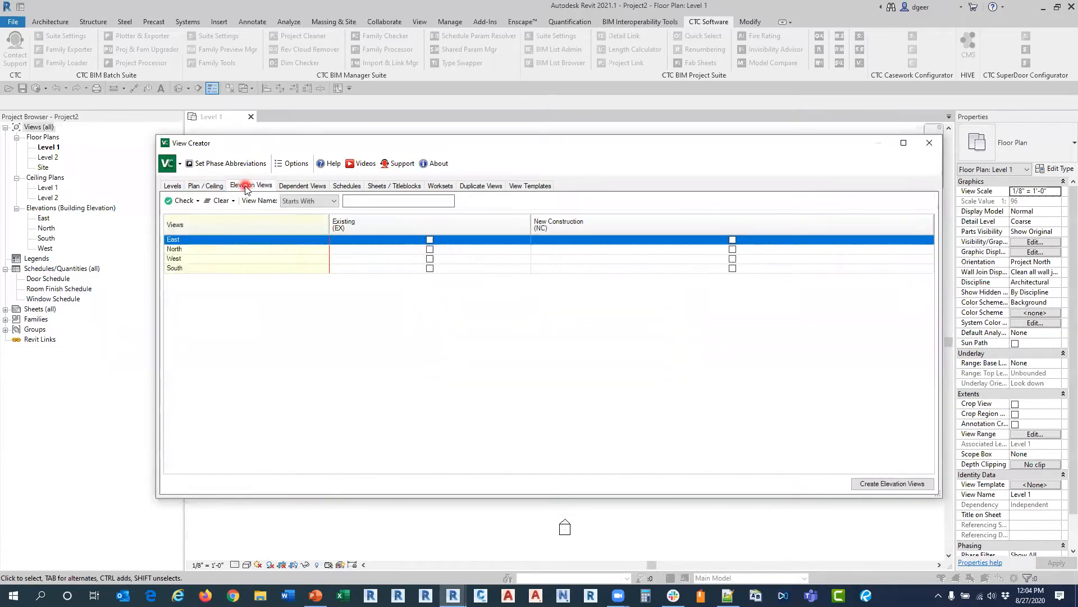
left_click(282, 188)
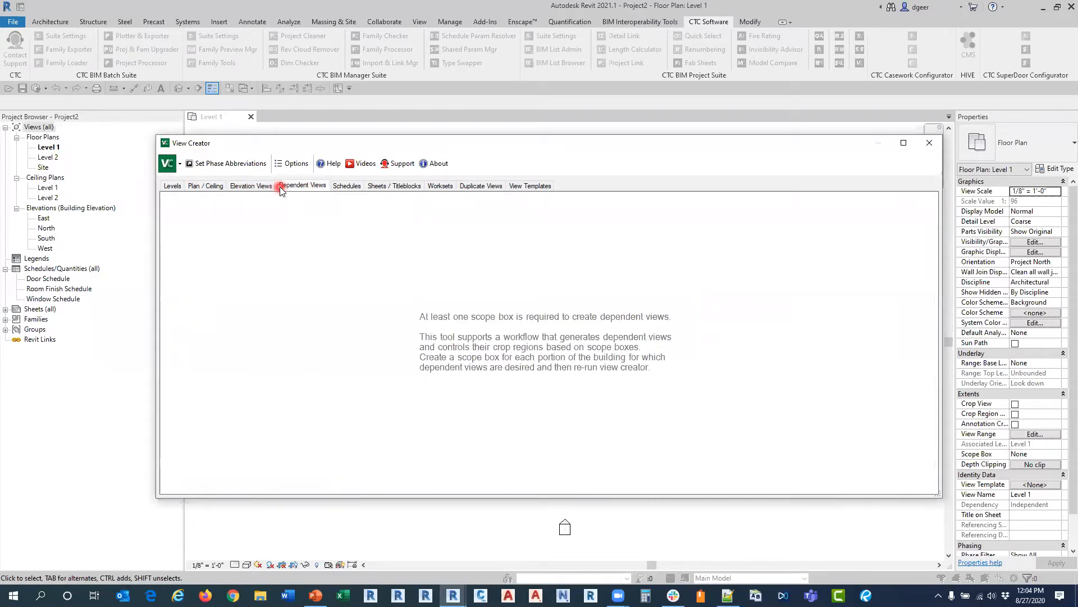
left_click(339, 189)
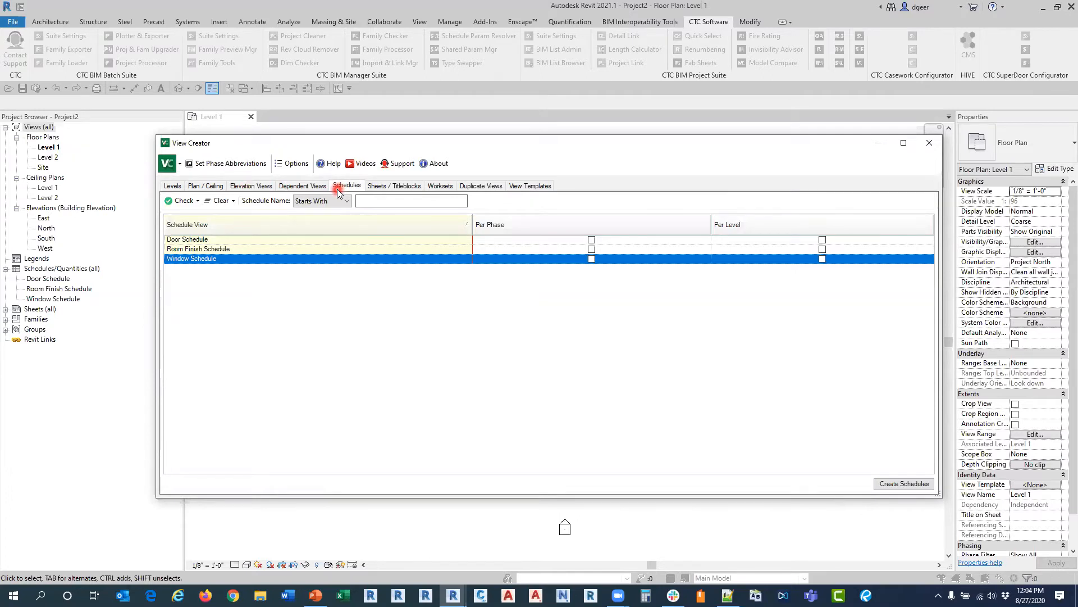
left_click(371, 187)
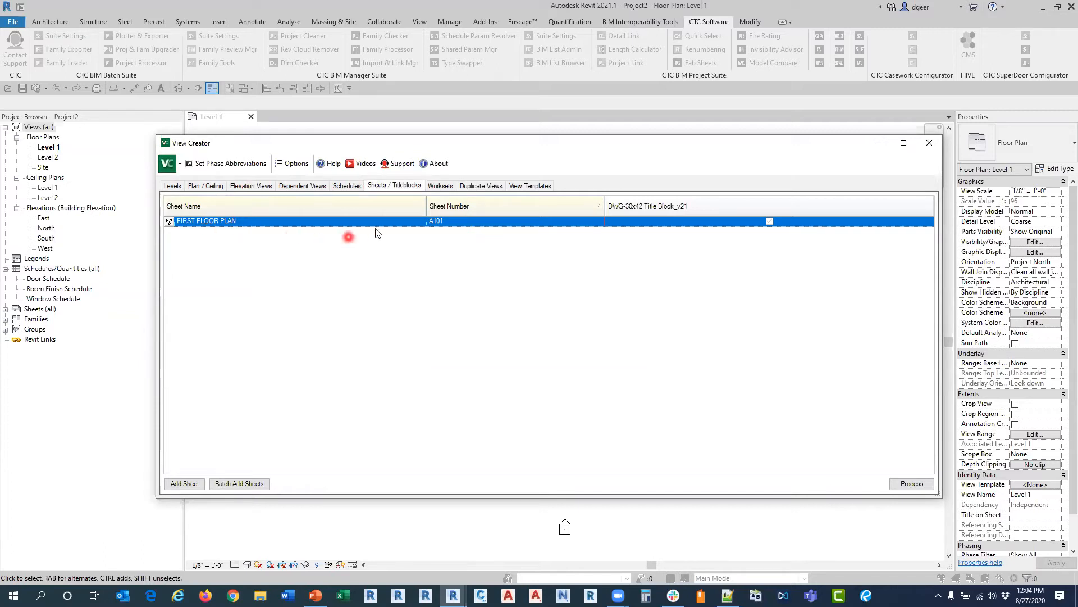
left_click(436, 187)
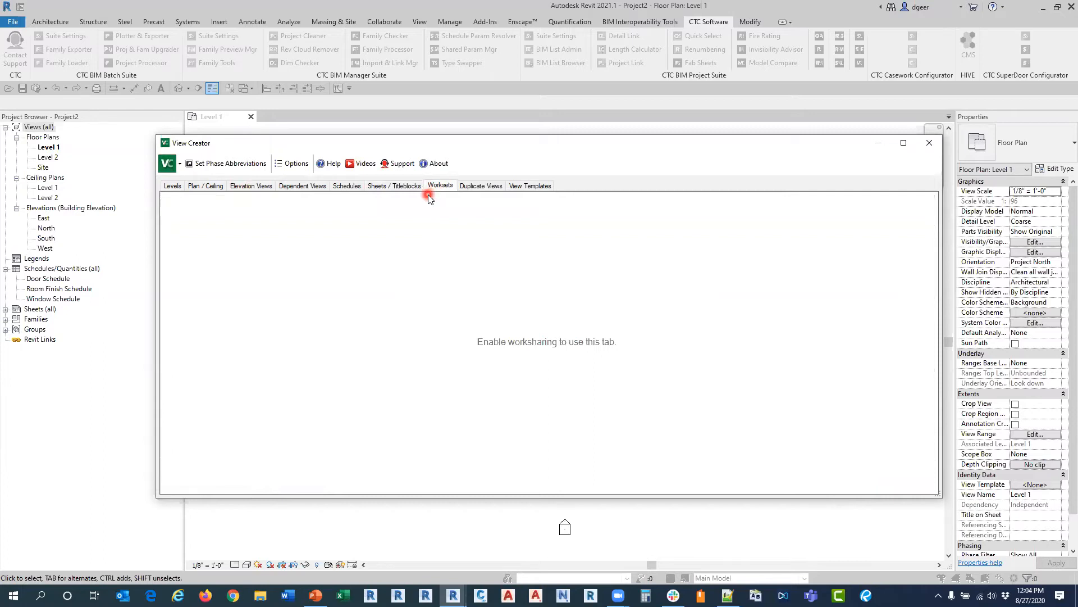
left_click(479, 186)
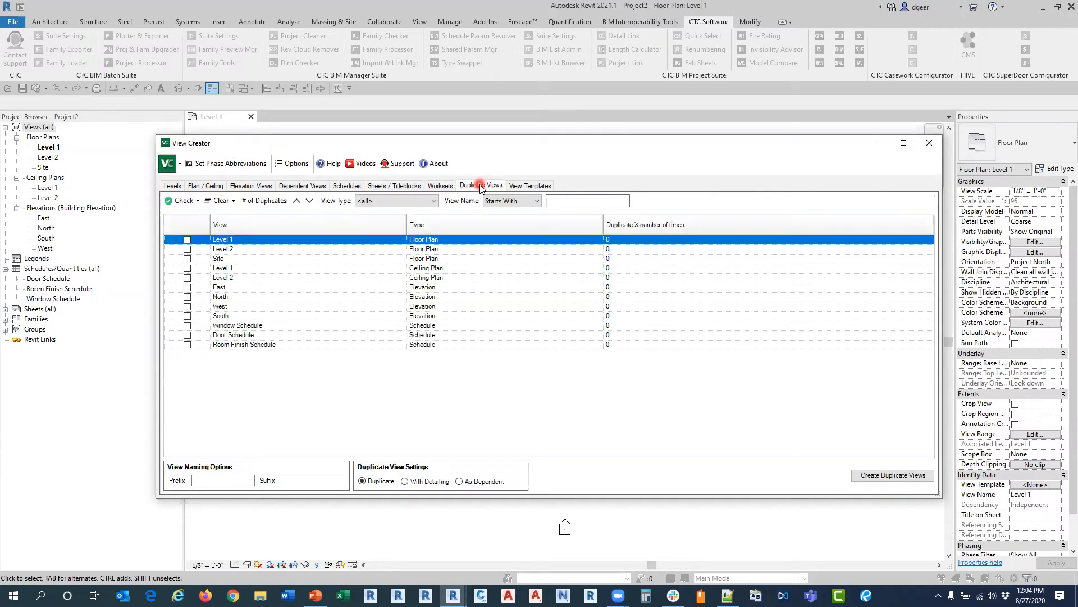
left_click(520, 185)
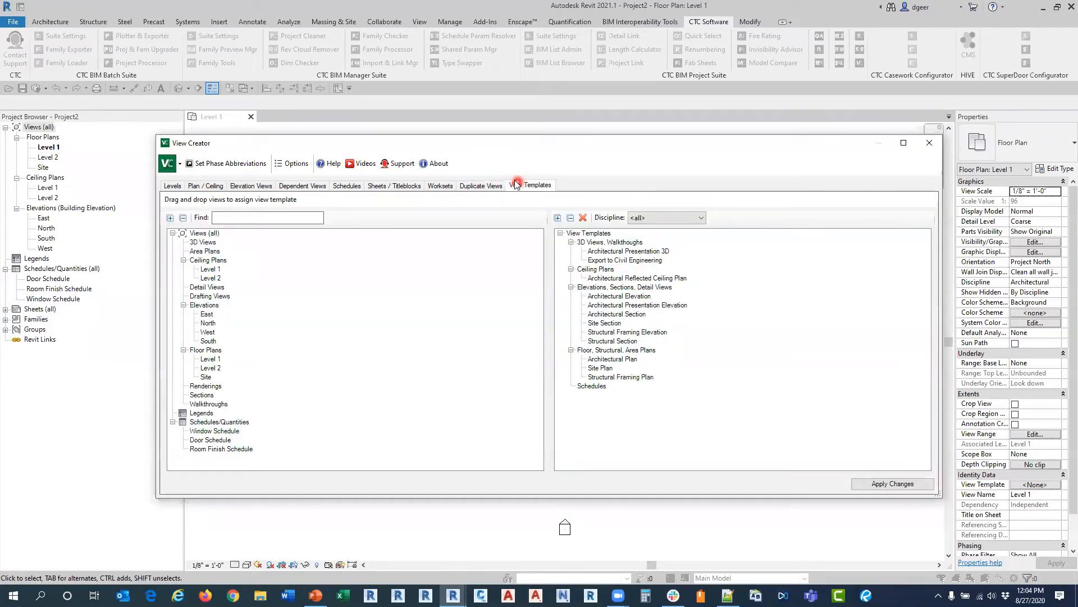
Step: Add a new level named Level 3 at an elevation of 20' to the levels list
left_click(176, 185)
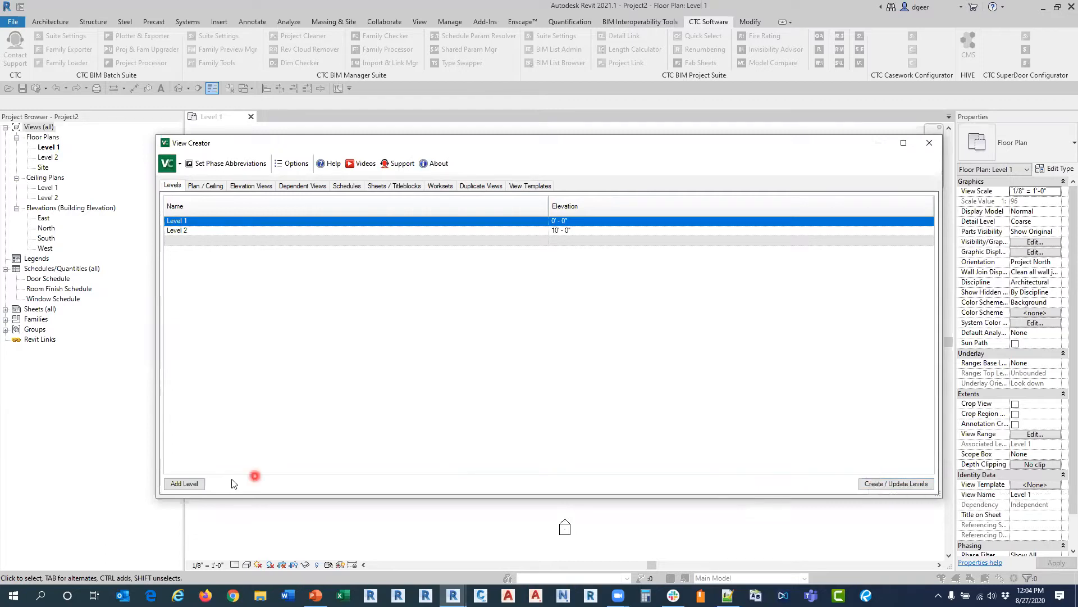
left_click(196, 483)
left_click(189, 241)
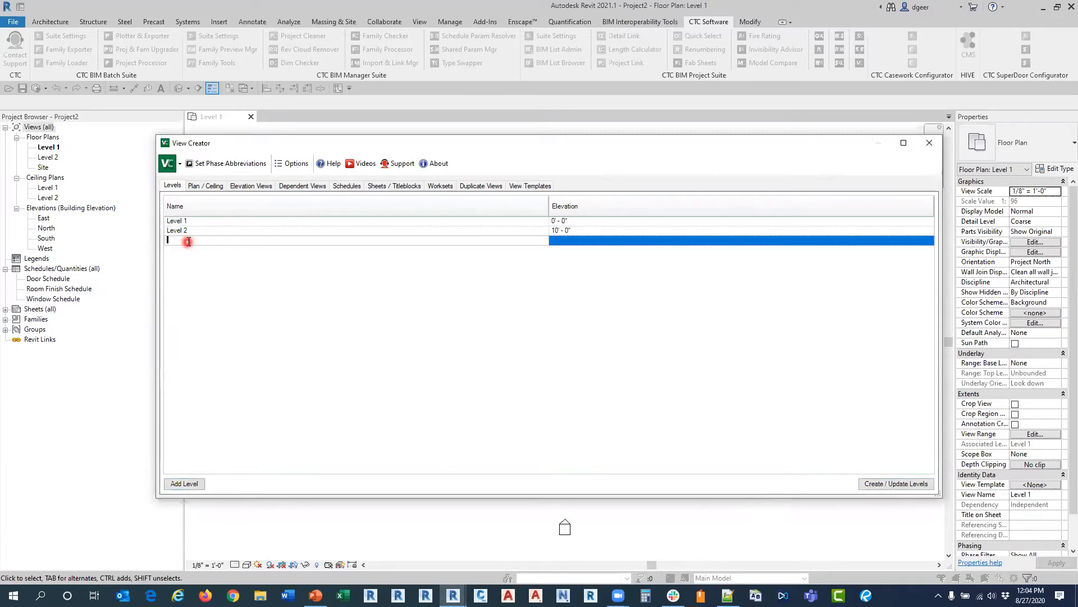
type("LEvel")
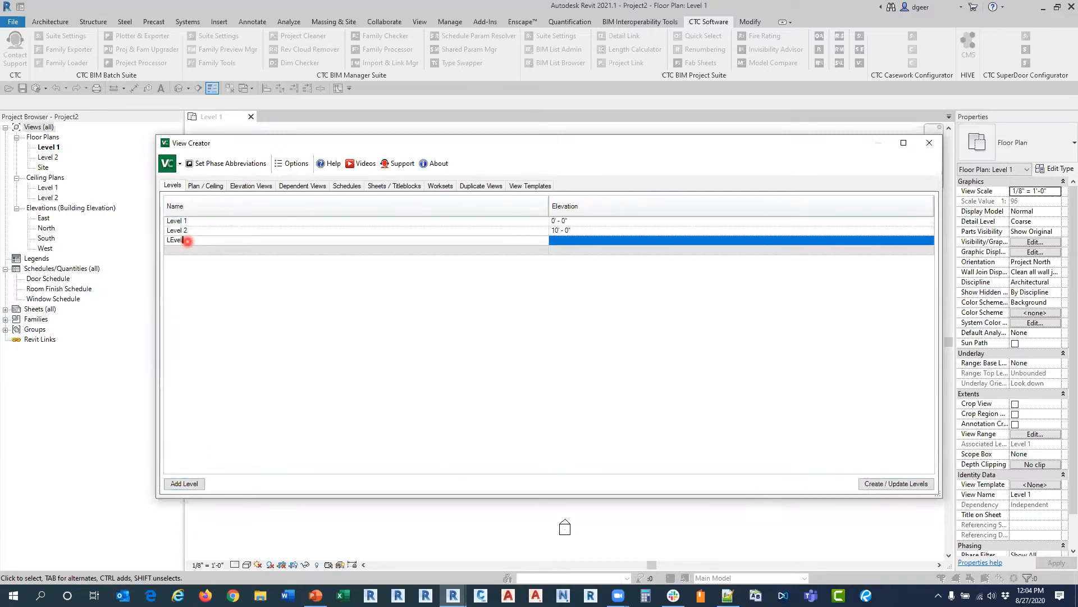
key("BackSpace")
key("BackSpace")
key("BackSpace")
key("BackSpace")
type("evel")
left_click_drag(196, 241, 151, 239)
left_click(193, 240)
left_click(246, 240)
type("4")
key("BackSpace")
type("3")
left_click(574, 241)
type("20")
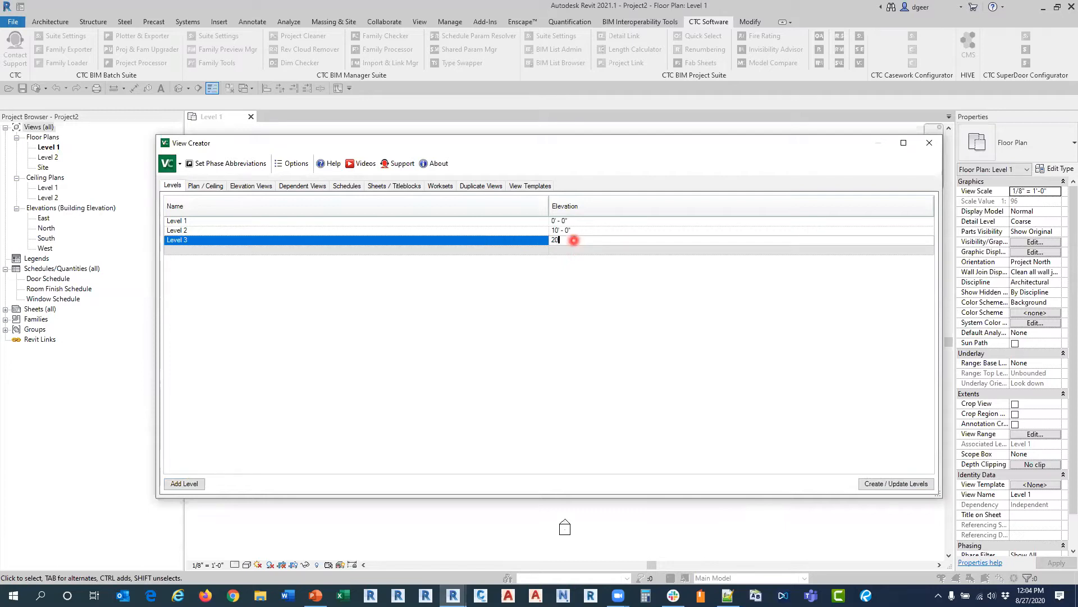
key("Return")
Step: Add Level 4 at an elevation of 30' to the levels list
type("Level 4")
left_click(574, 249)
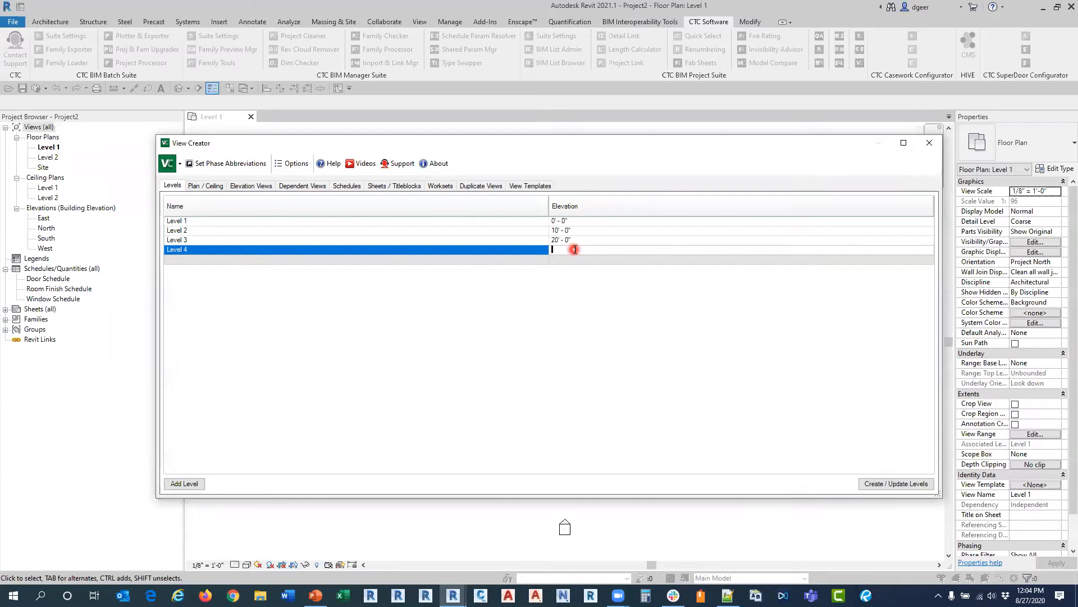
type("30")
Step: Add Level 5 at an elevation of 40' to the levels list
left_click(428, 261)
type("Level")
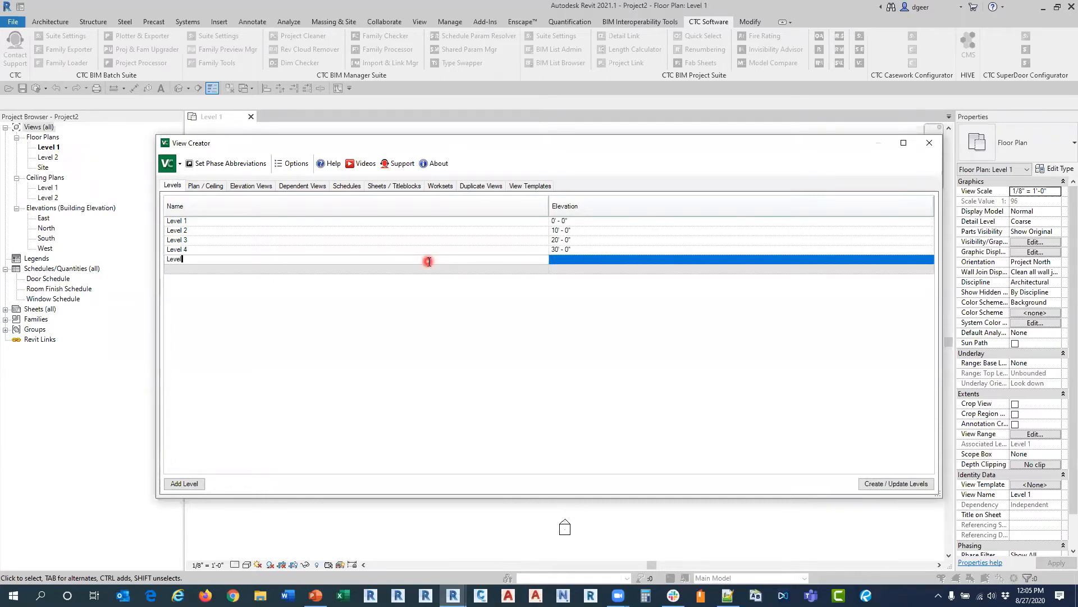
type(" 5")
left_click(623, 259)
type("40")
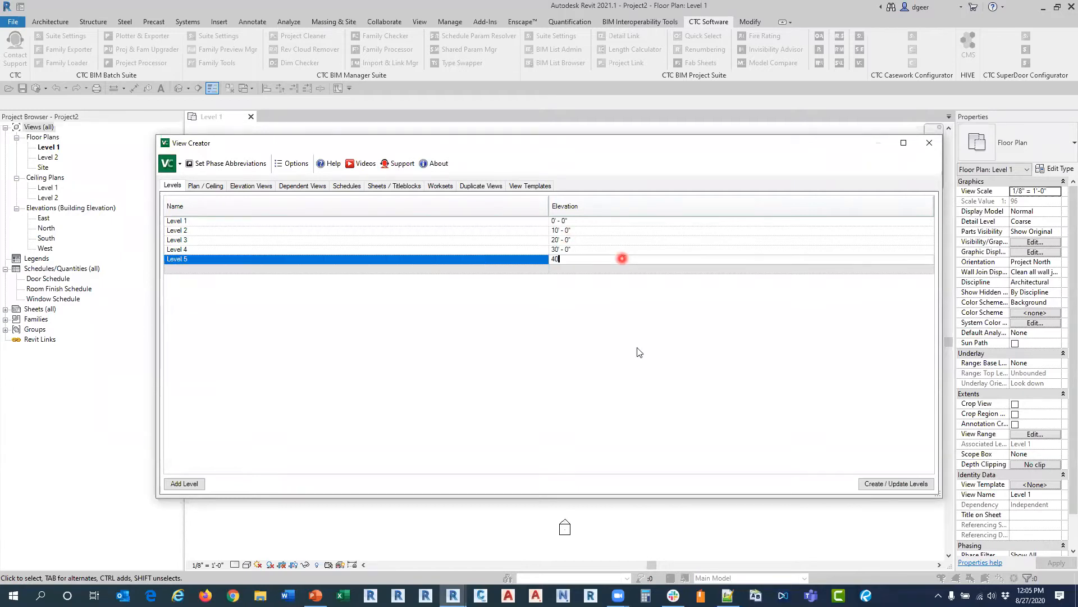
Step: Create the listed levels in the project, close View Creator and open the East elevation to check them
left_click(864, 485)
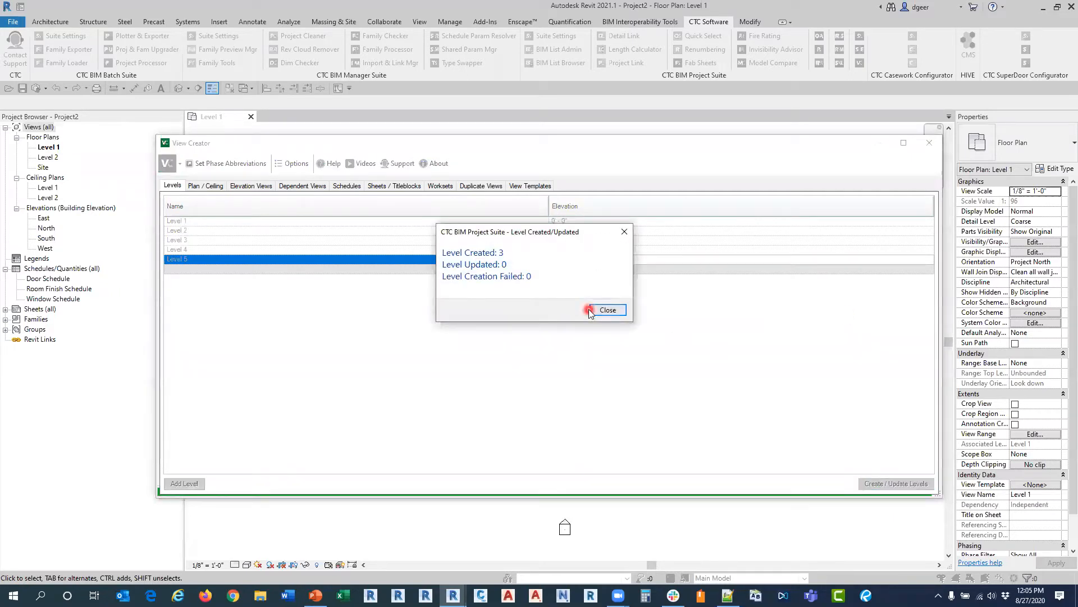
left_click(606, 309)
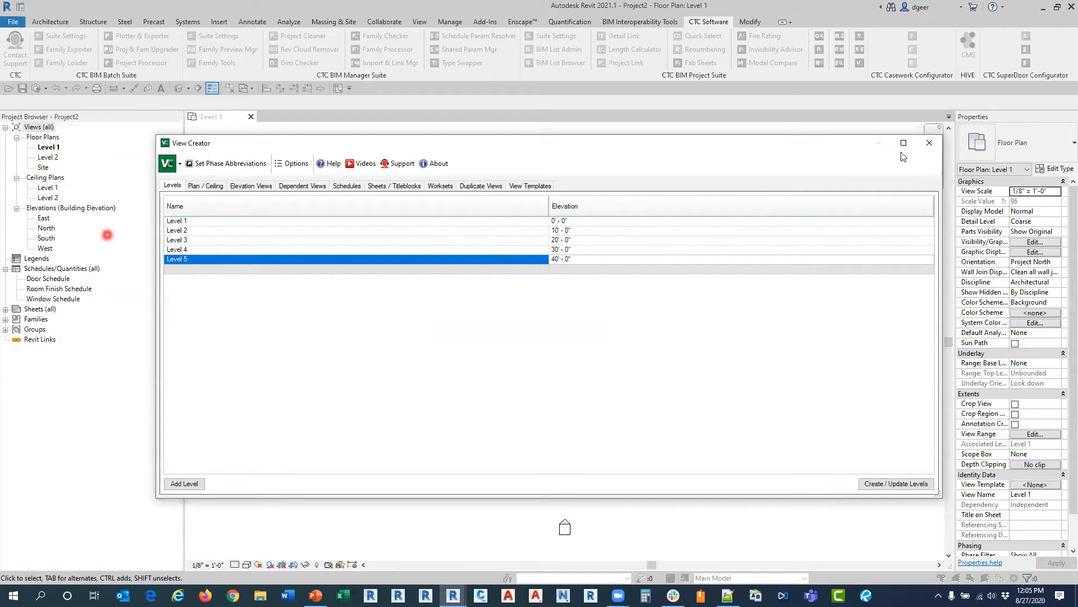
left_click(930, 145)
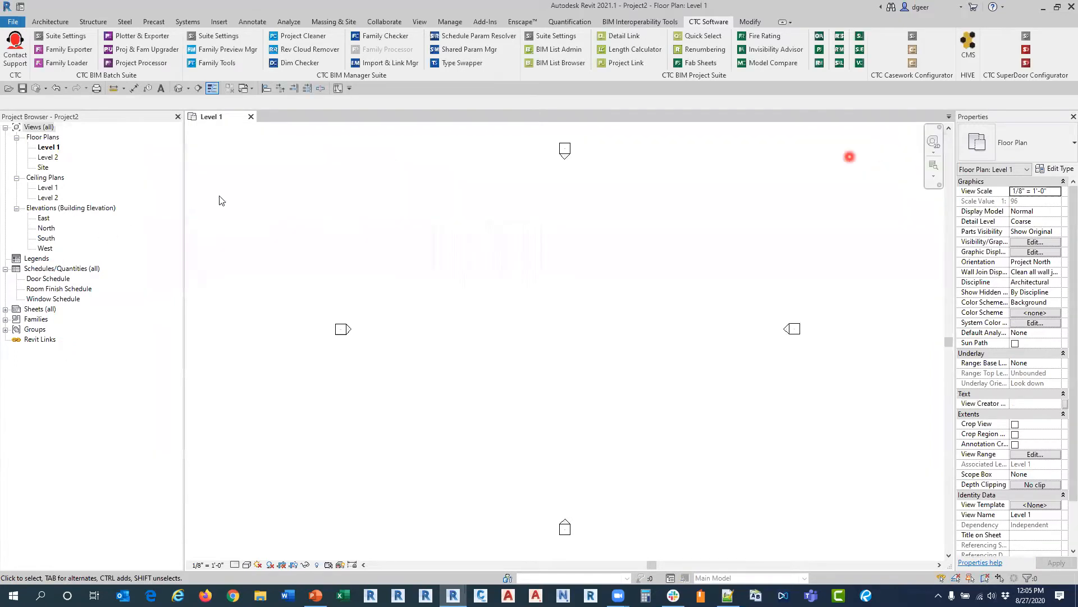
double_click(44, 218)
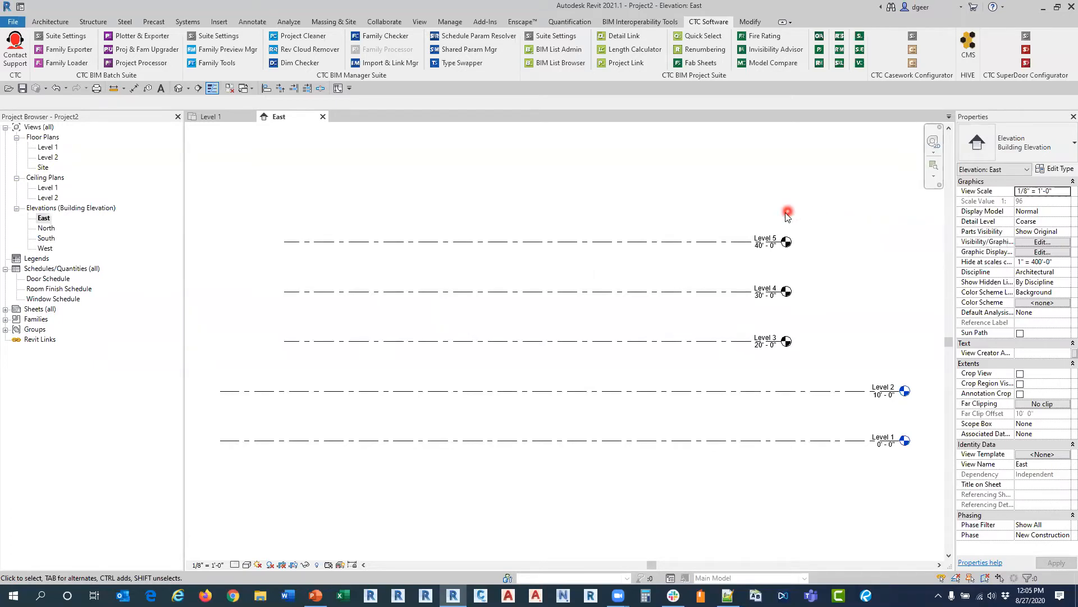
Step: Reopen View Creator for plan and ceiling views, with the view type filter on Floor, Structural, Area Plans
left_click(860, 63)
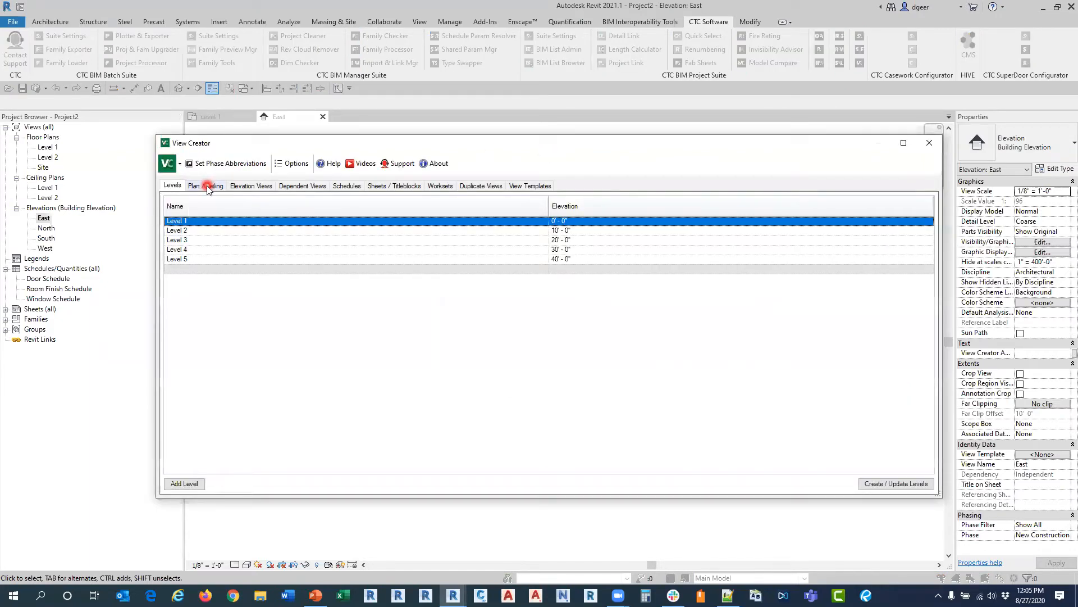
left_click(208, 187)
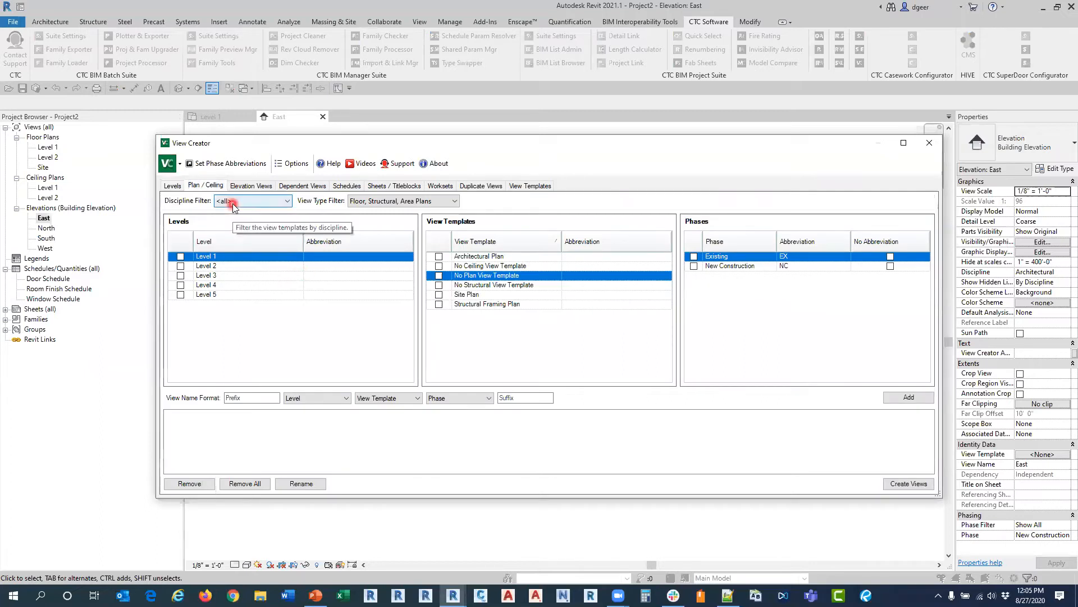
left_click(358, 204)
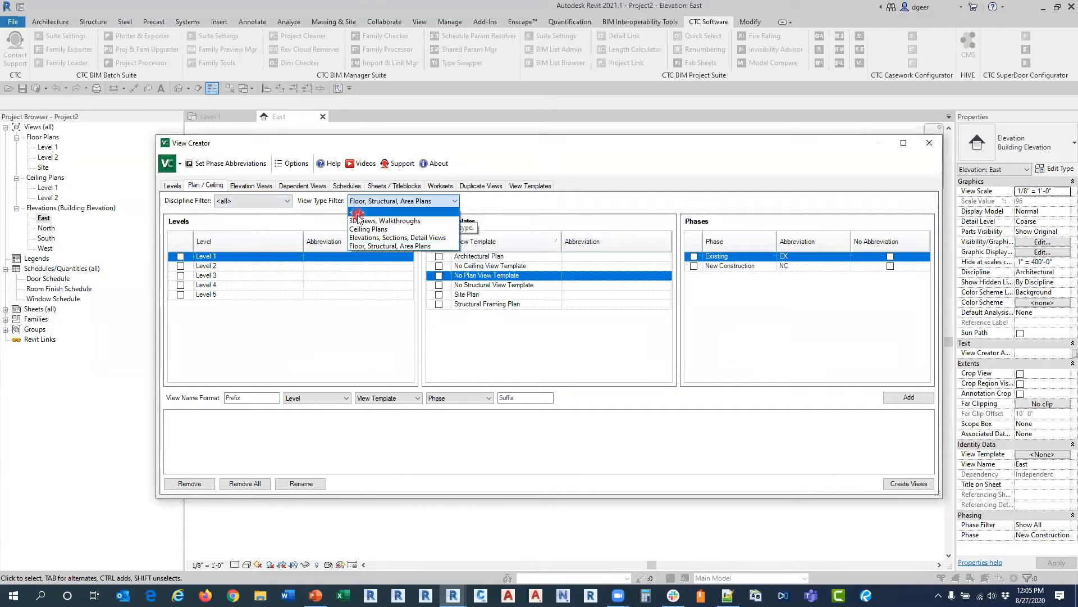
left_click(368, 212)
left_click(376, 205)
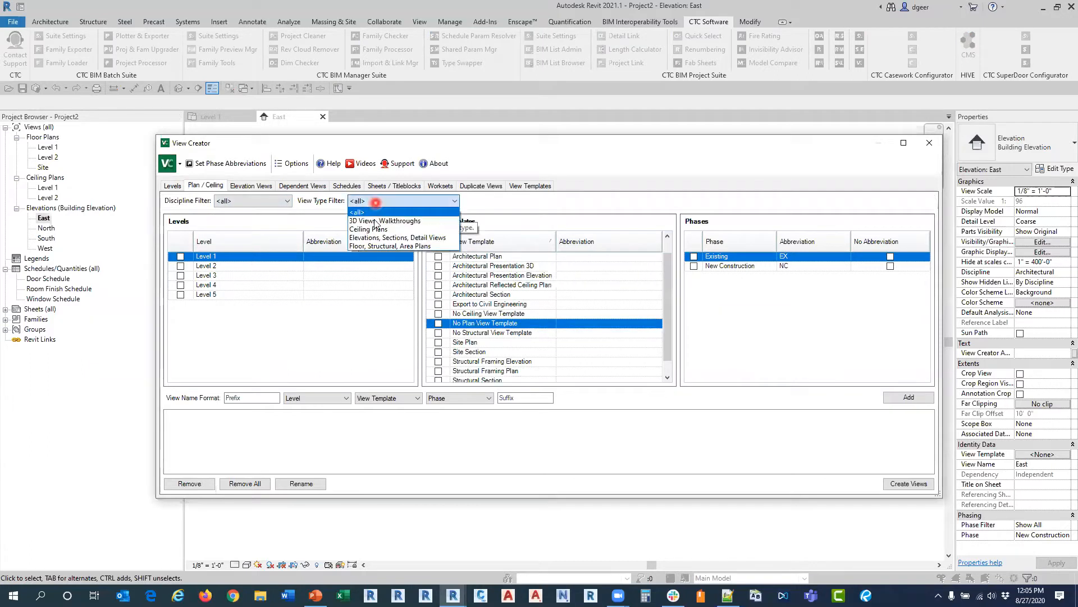
left_click(372, 246)
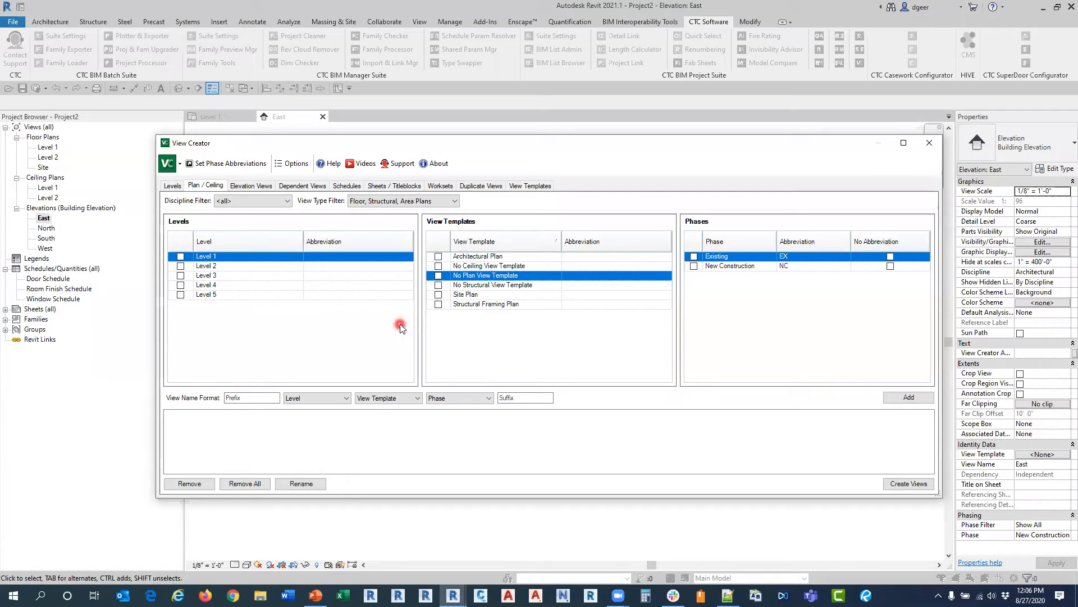
Step: Include all levels, Level 1 through Level 5, in the plan view creation, without abbreviations
left_click(179, 246)
left_click(231, 250)
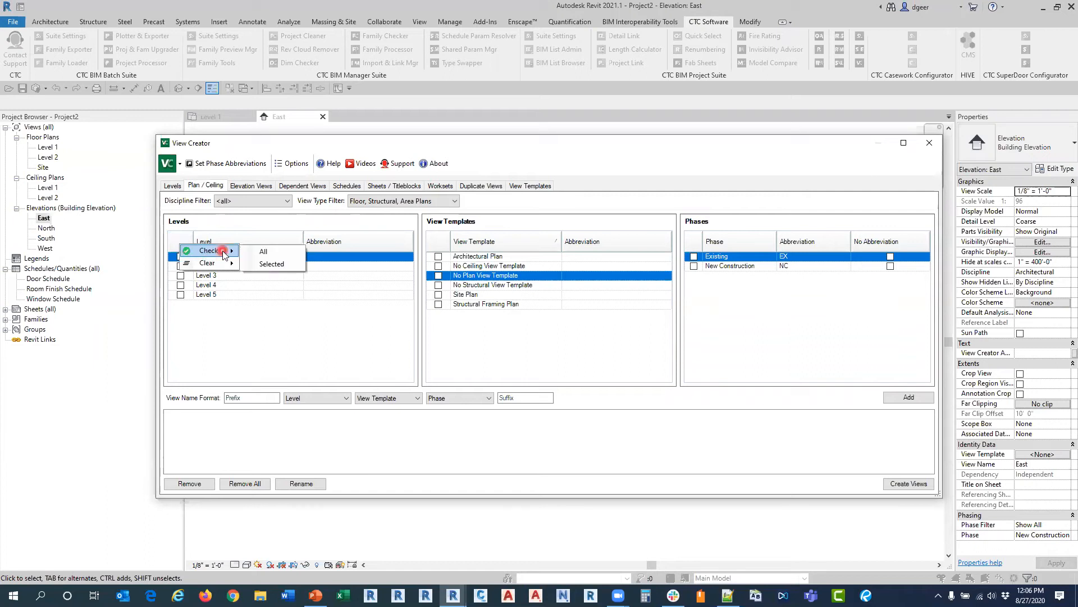
left_click(261, 256)
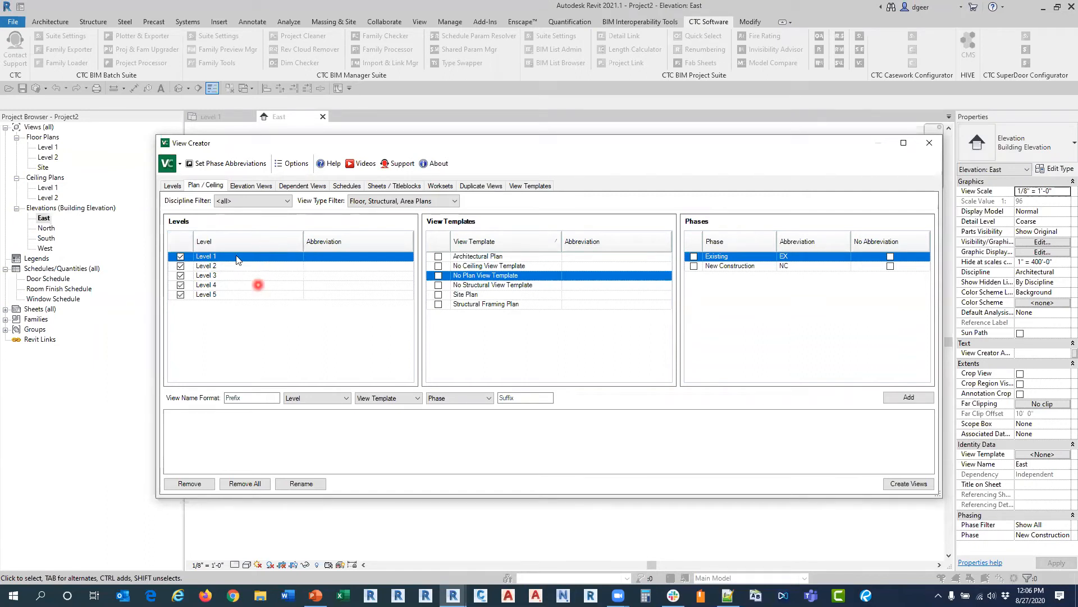
left_click(238, 310)
left_click(321, 305)
left_click(309, 270)
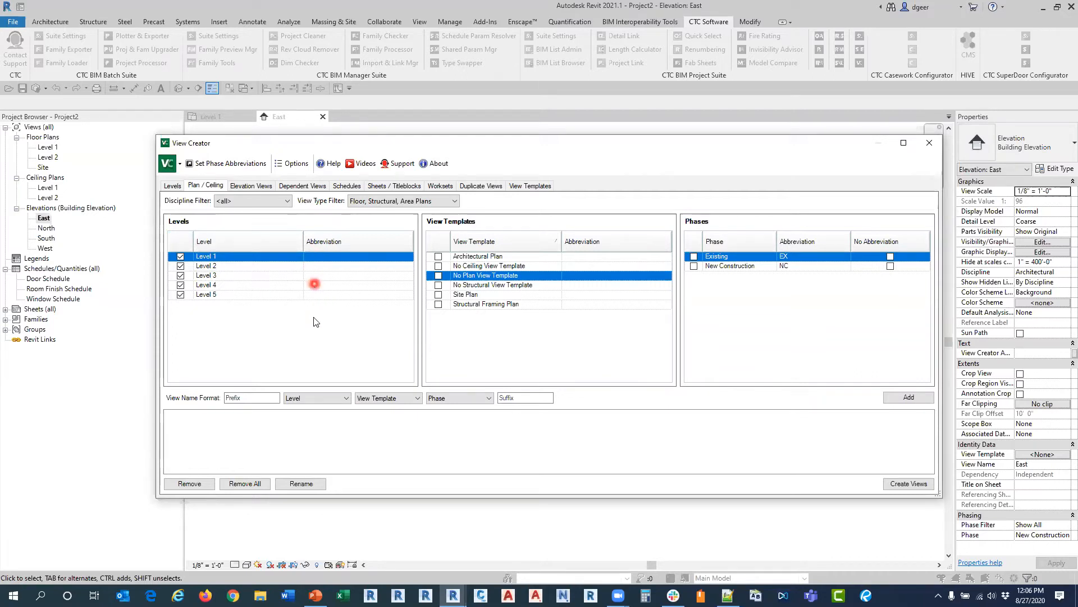
left_click(311, 261)
Step: Choose the Architectural Plan view template and the New Construction phase for the new plan views
left_click(438, 256)
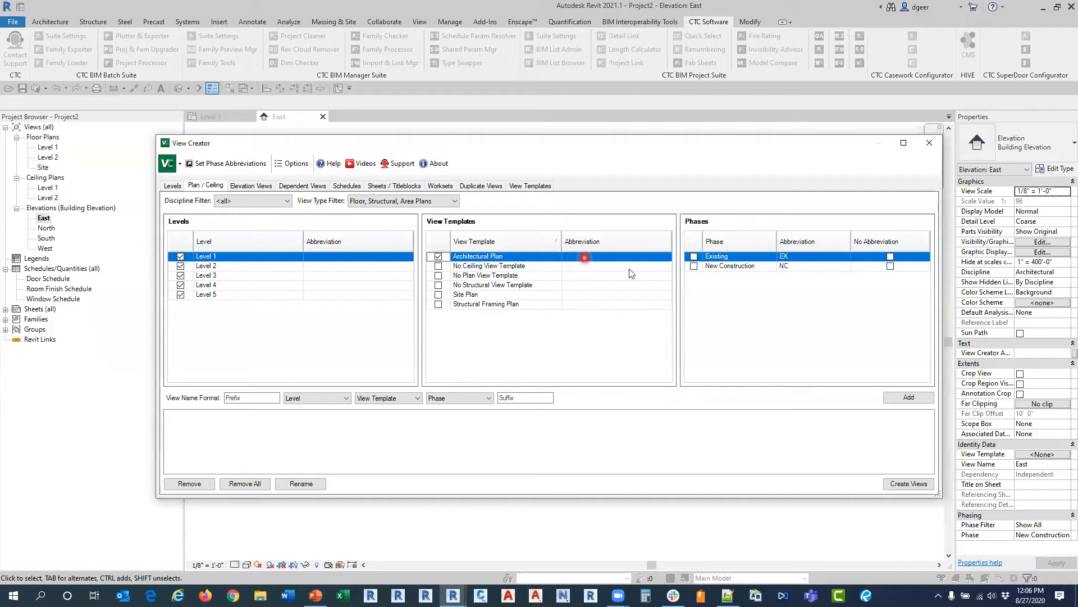
left_click(694, 265)
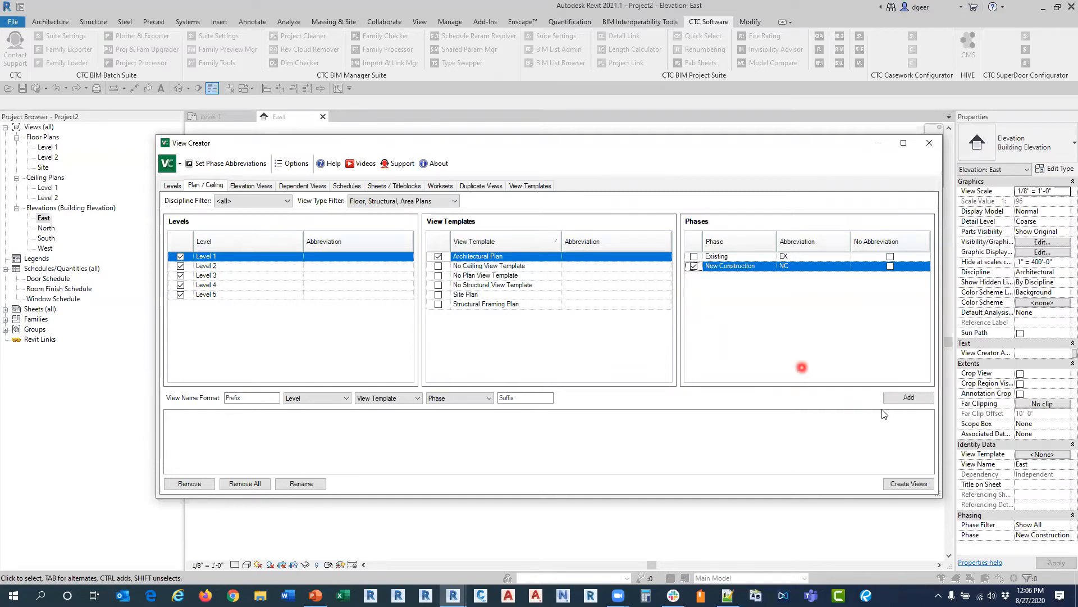
left_click(899, 397)
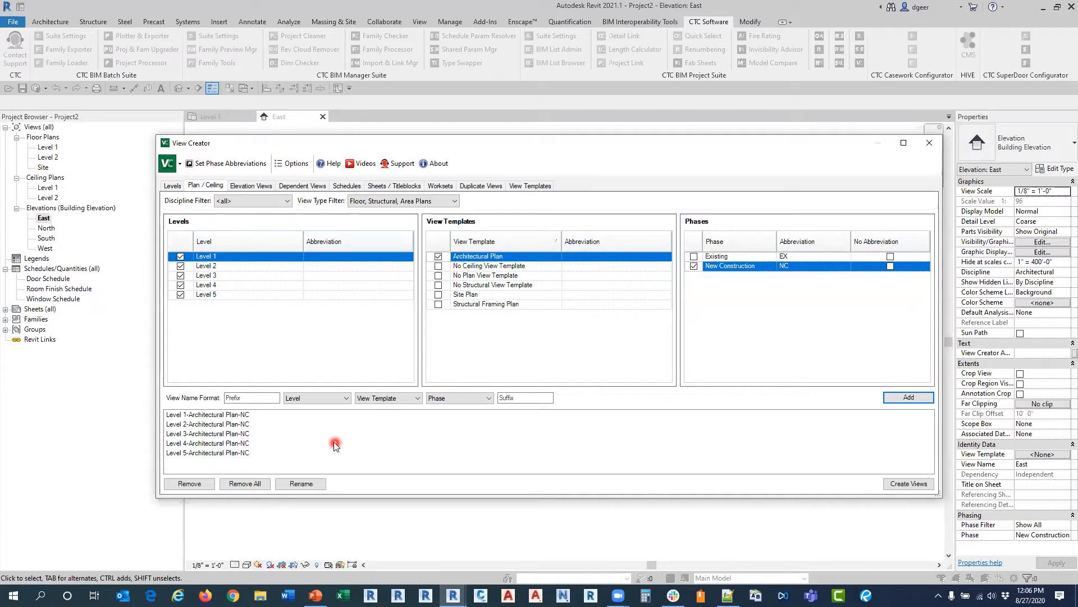
left_click(251, 484)
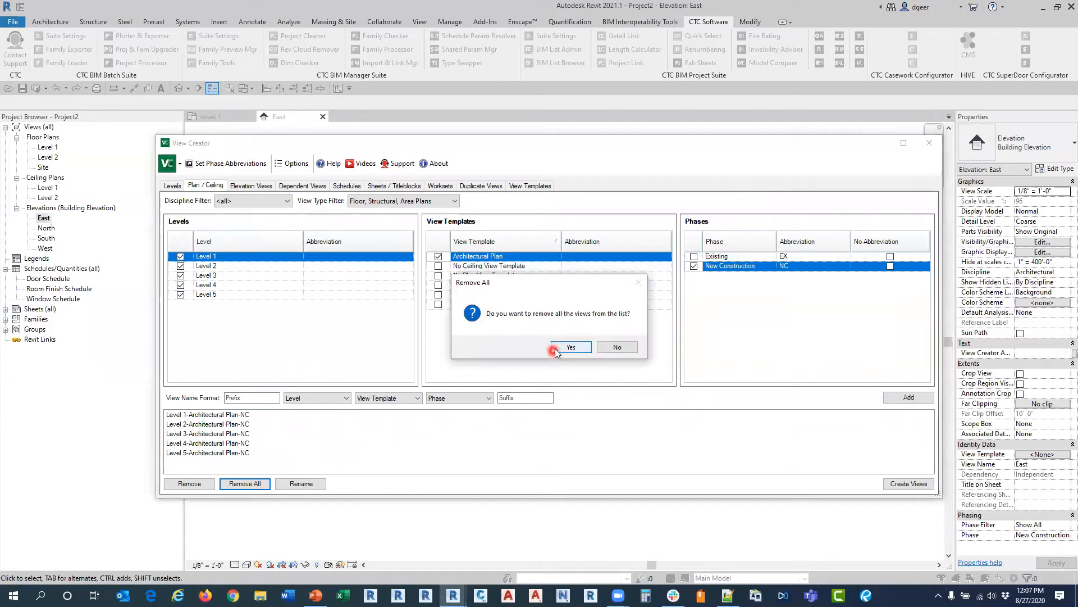
left_click(570, 347)
Step: List plan views for all levels using No Plan View Template and the New Construction phase, with no phase abbreviation
left_click(439, 257)
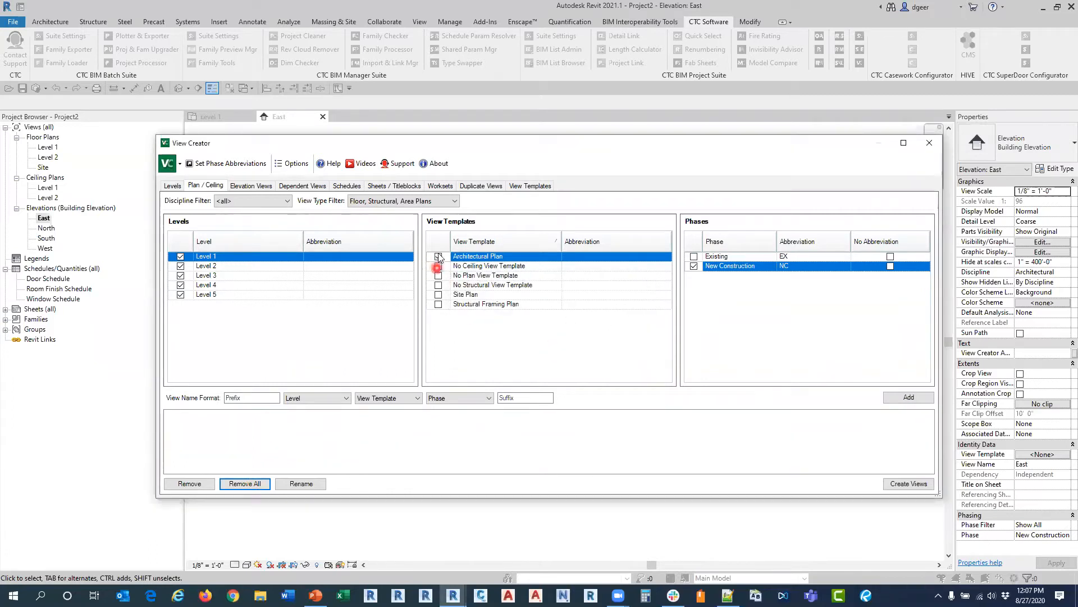
left_click(438, 284)
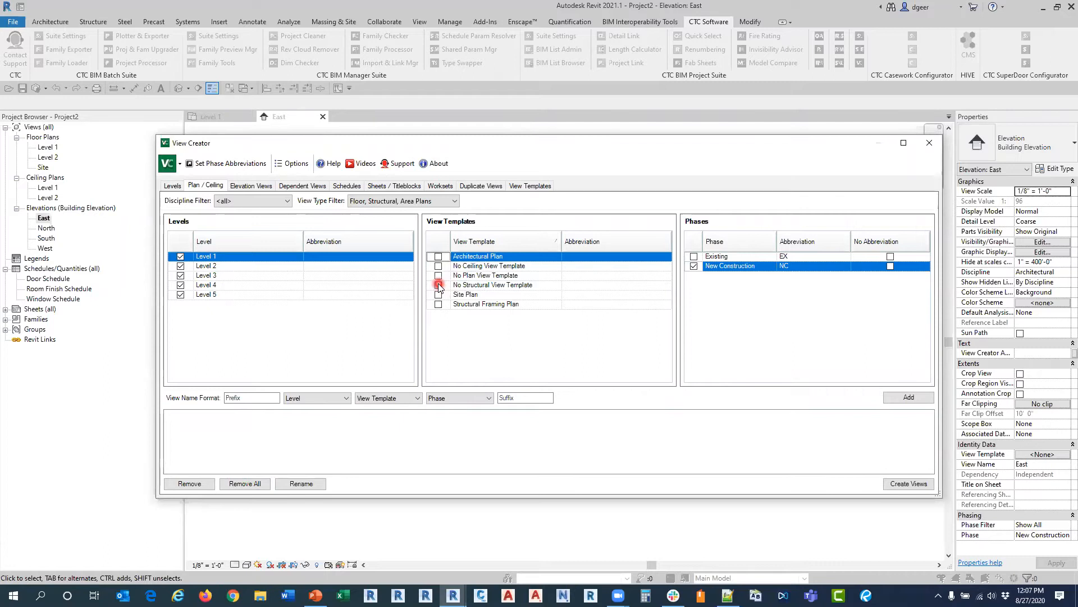
left_click(438, 275)
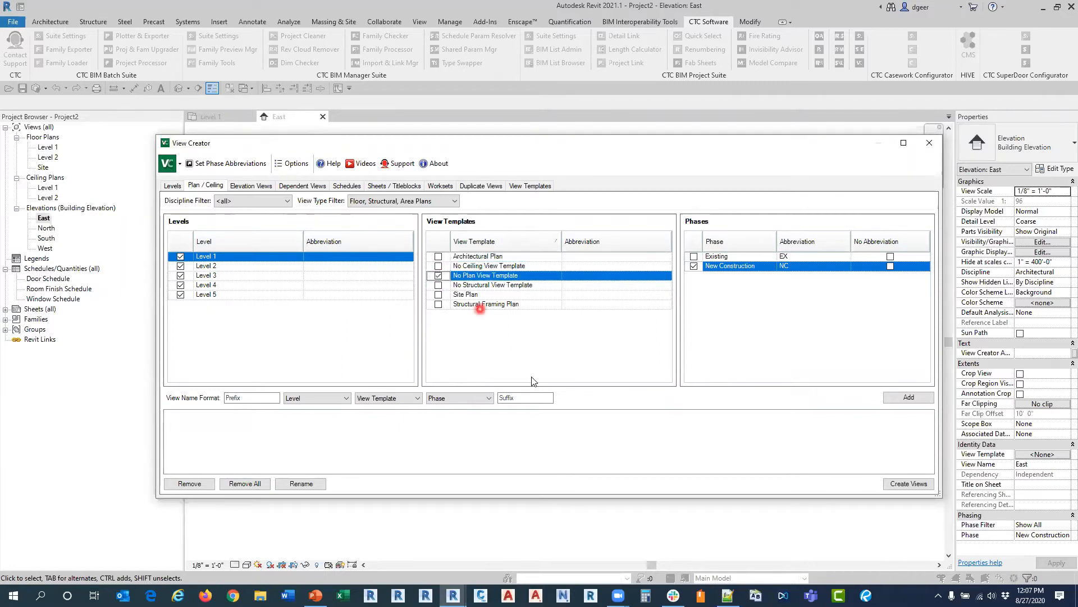
left_click(716, 266)
left_click(890, 266)
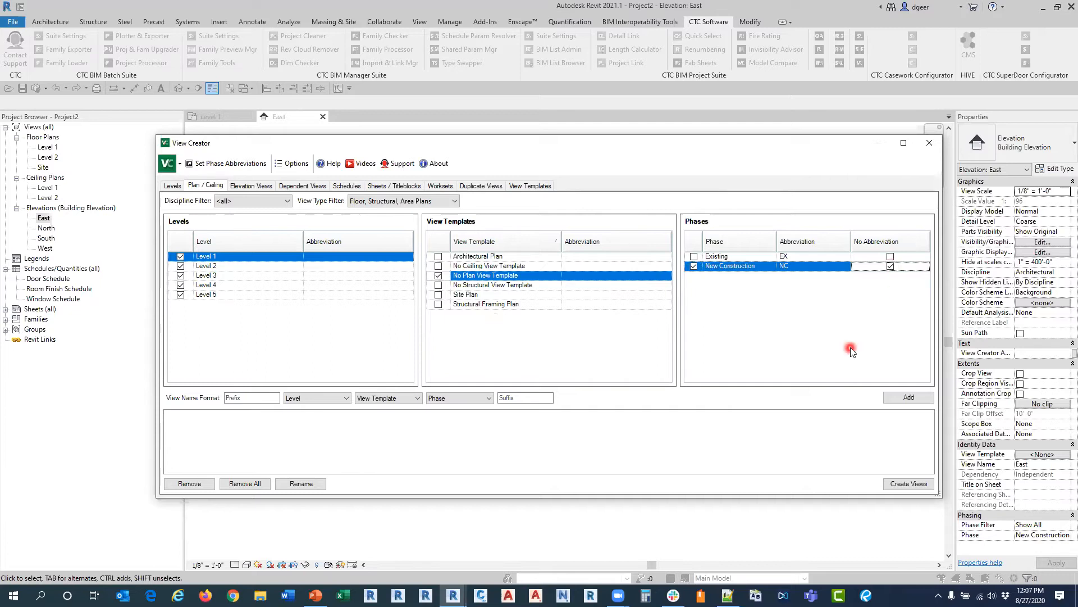
left_click(893, 397)
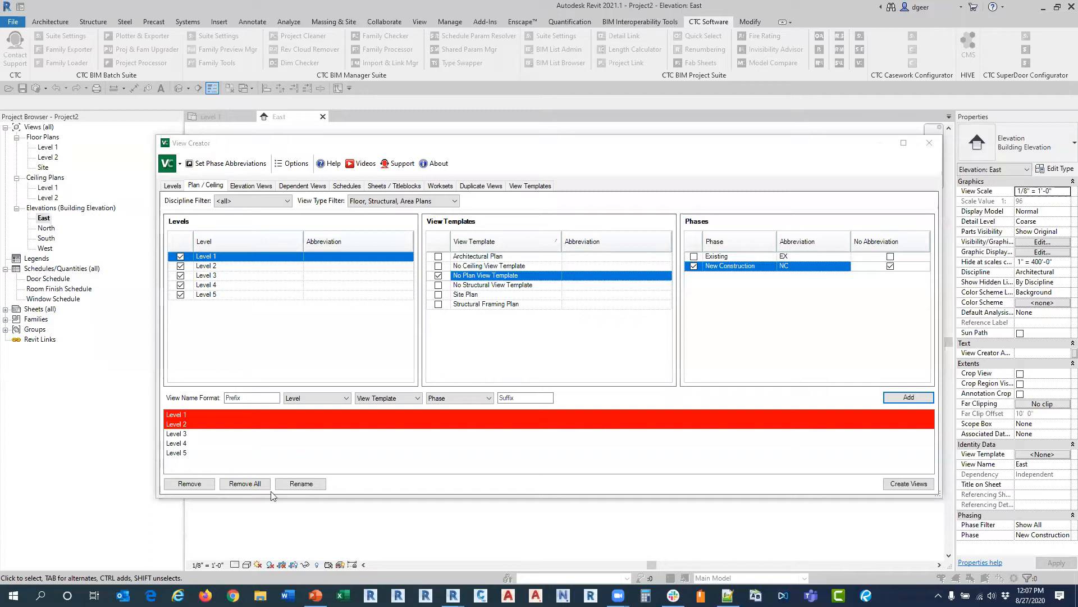
Step: Create the listed plan views, review the creation failure details and dismiss the error report
left_click(899, 484)
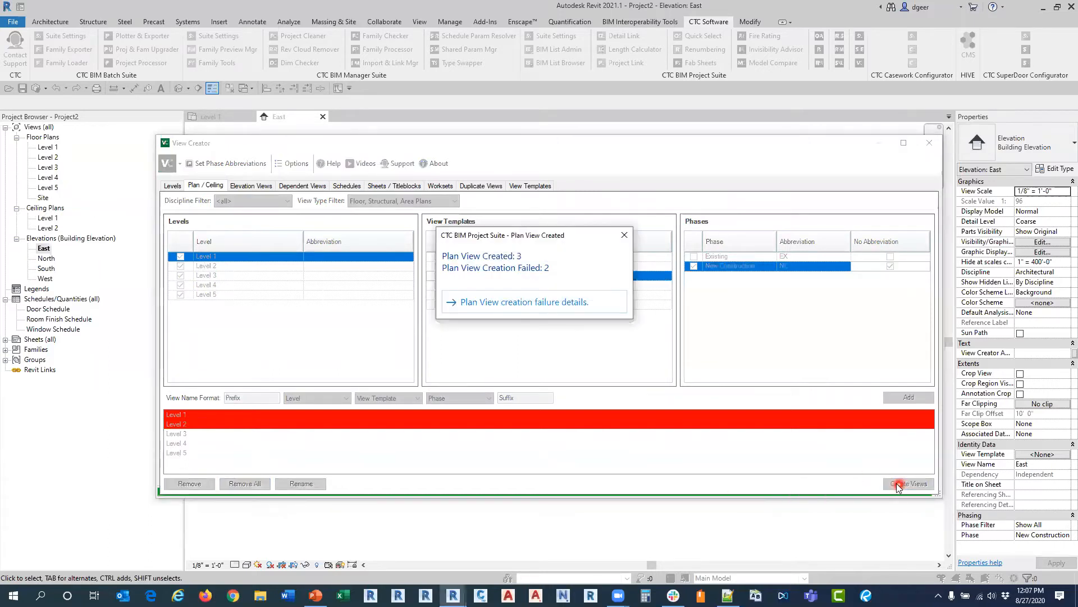
left_click(531, 306)
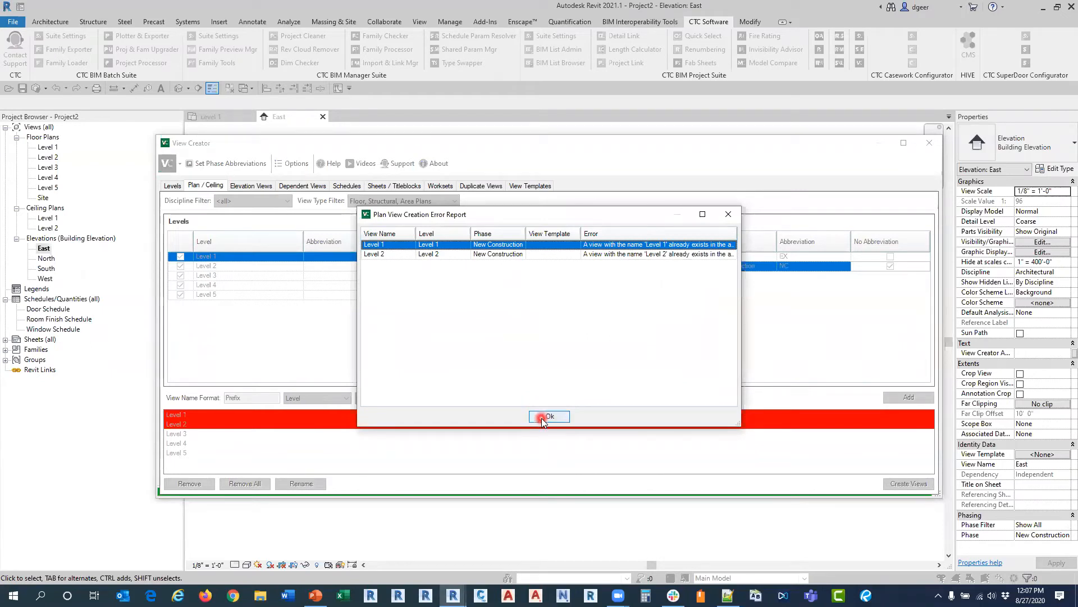
left_click(543, 417)
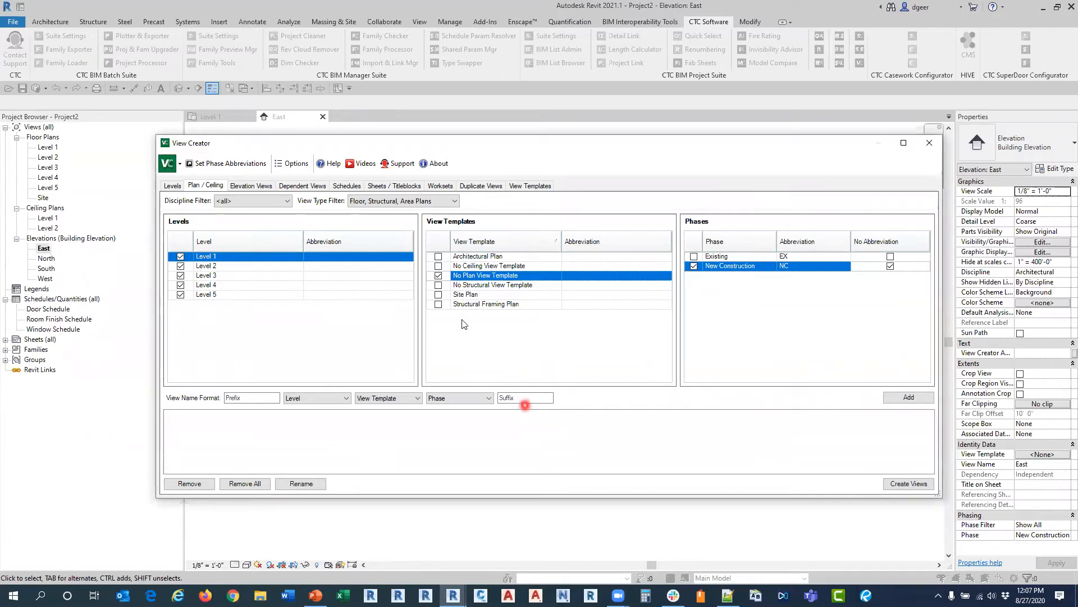
Step: List plan views for Level 1 through Level 5 with the Architectural Plan template and New Construction phase, without a phase abbreviation
left_click(439, 256)
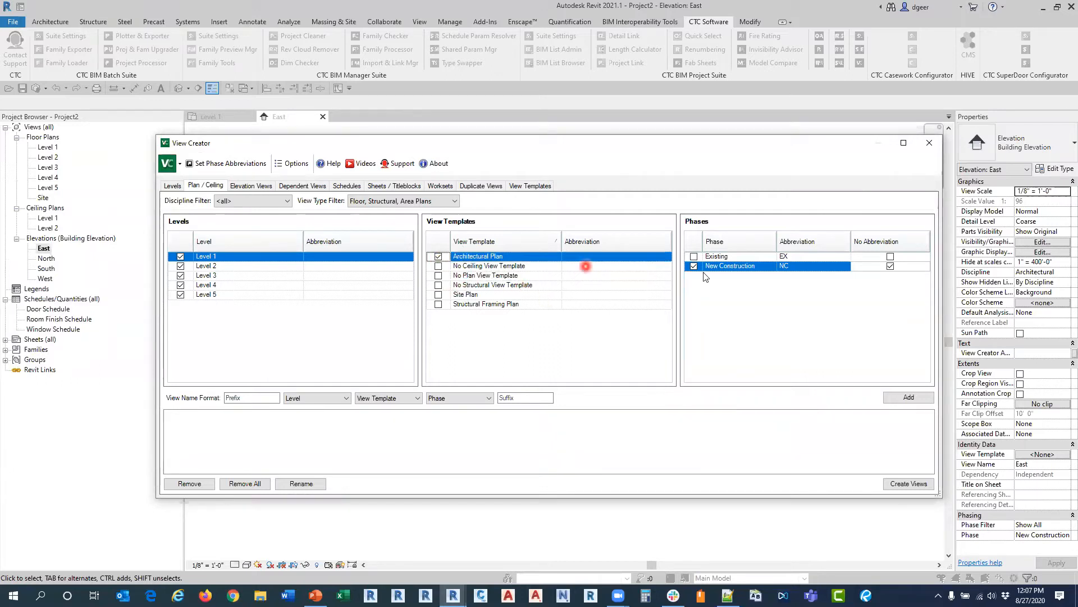
left_click(894, 265)
left_click(896, 408)
left_click(903, 398)
left_click(220, 416)
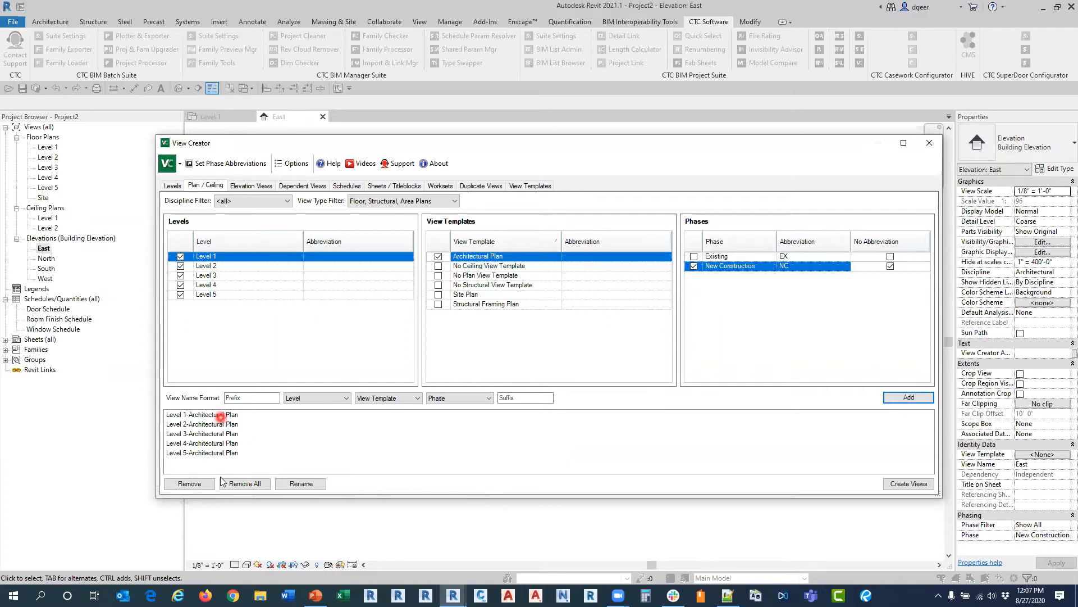
Step: Create the listed architectural plan views, close View Creator and open the Level 1-Architectural Plan view to check it
left_click(897, 483)
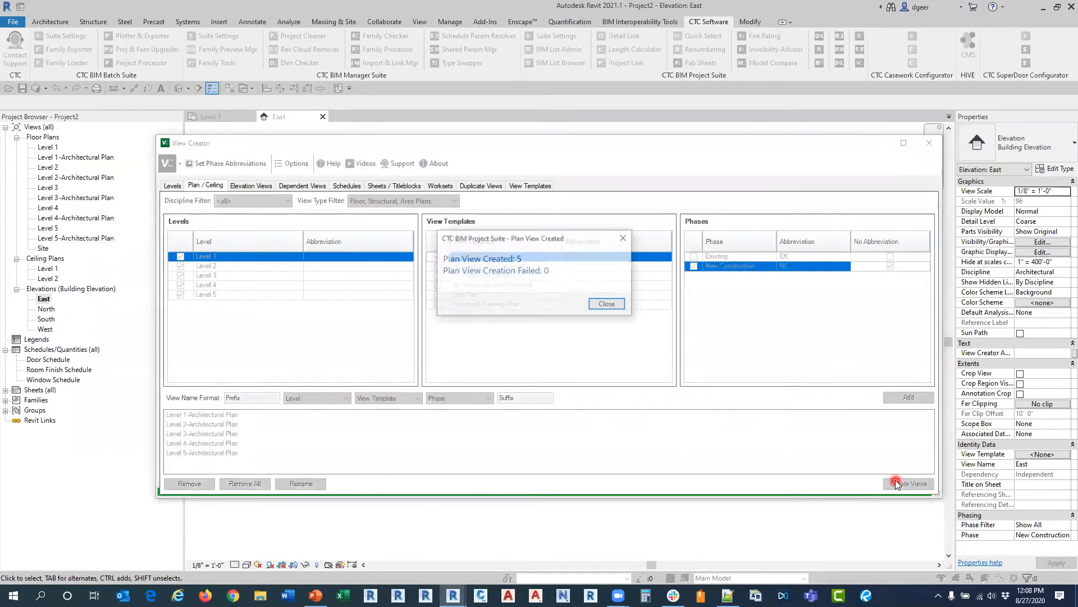
left_click(594, 306)
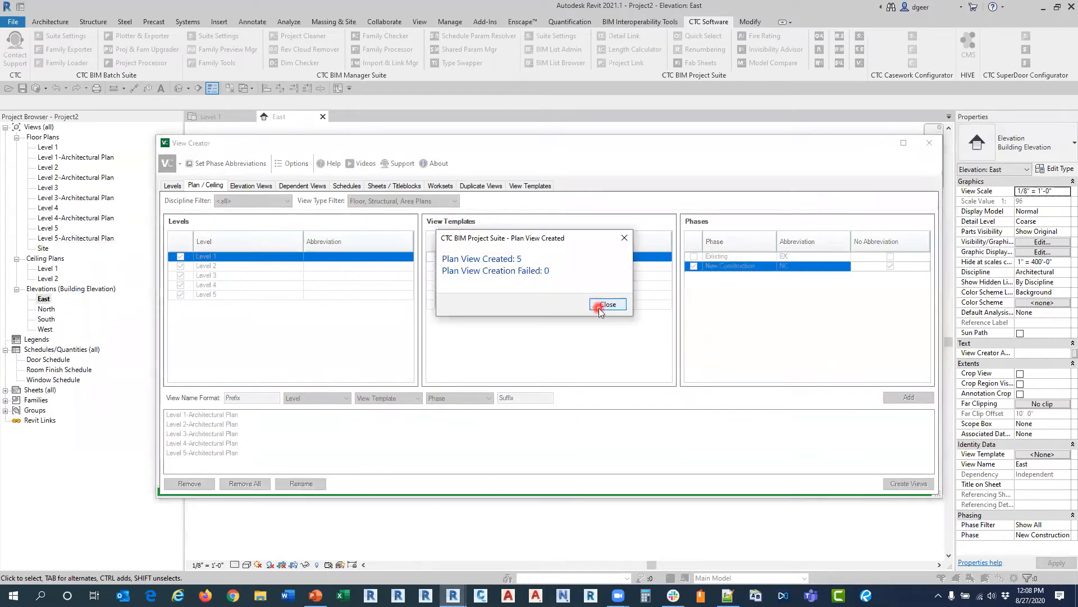
left_click(928, 144)
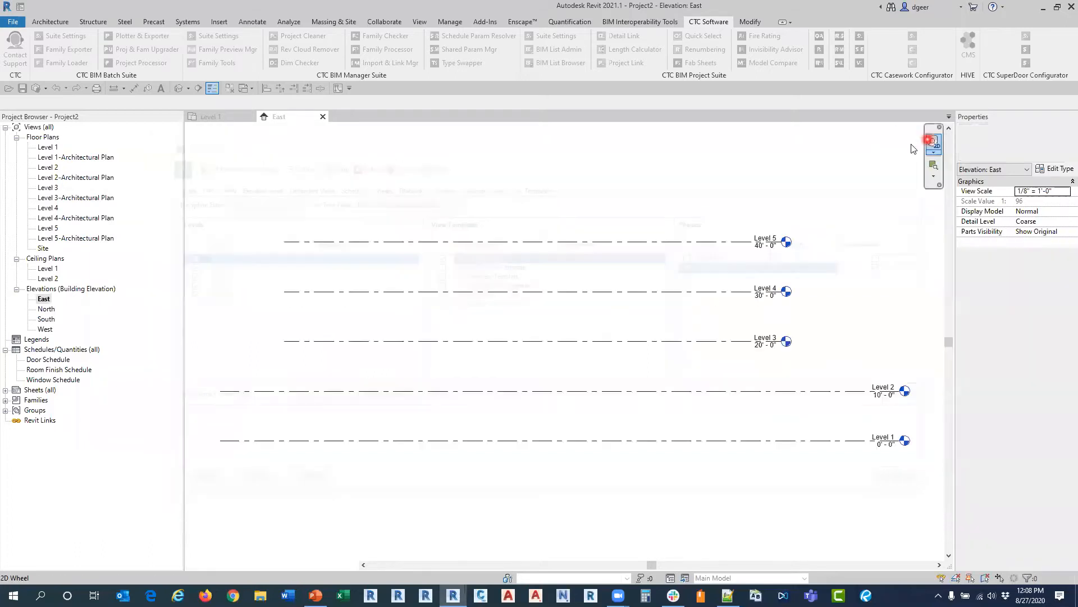
left_click(208, 116)
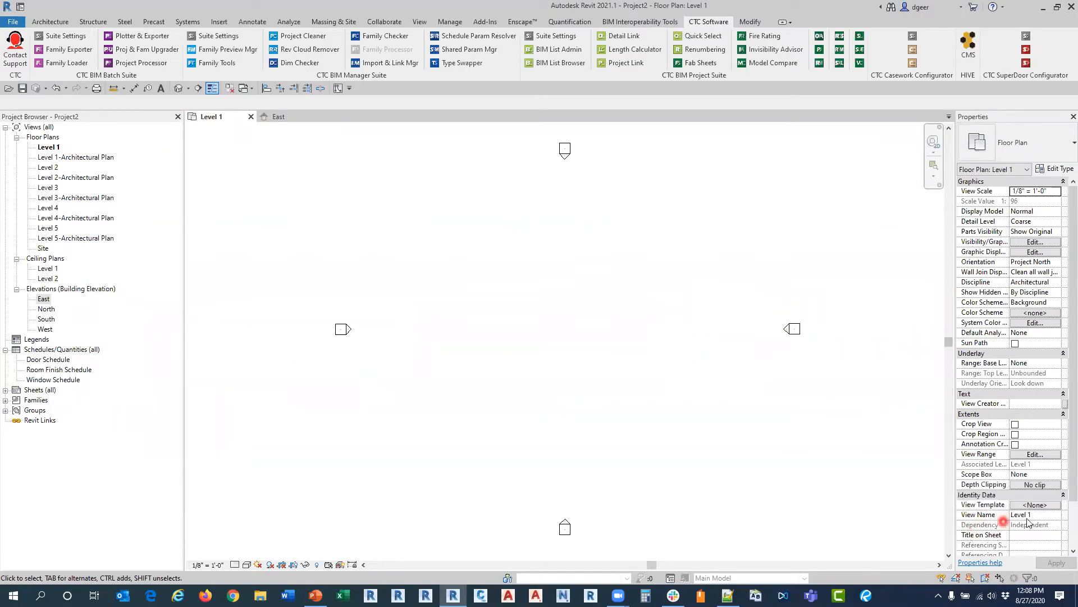
double_click(80, 158)
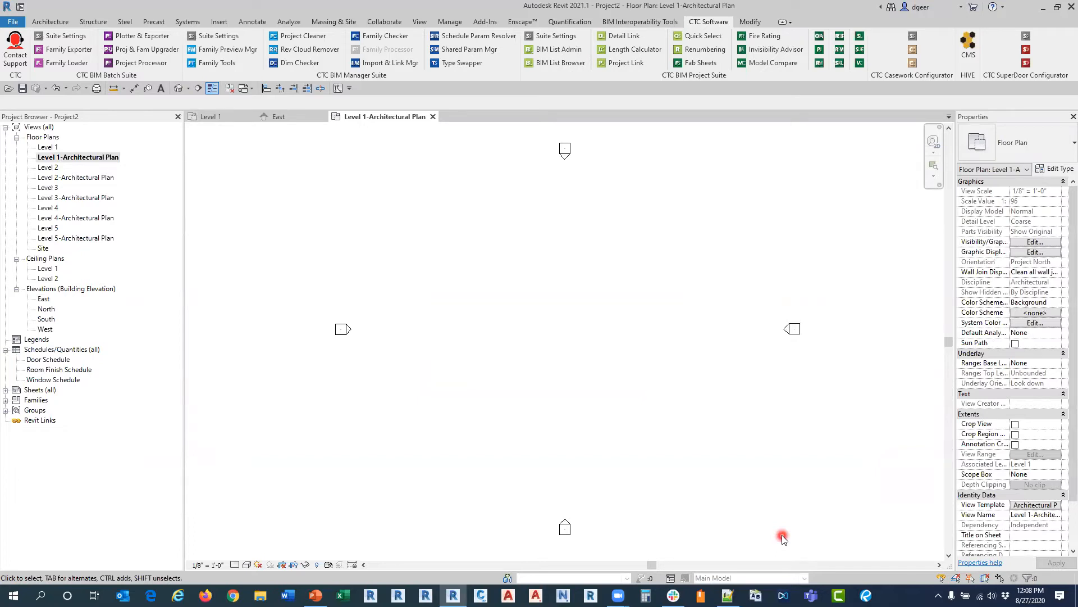
Step: Reopen View Creator for plan and ceiling views and include all levels
left_click(859, 65)
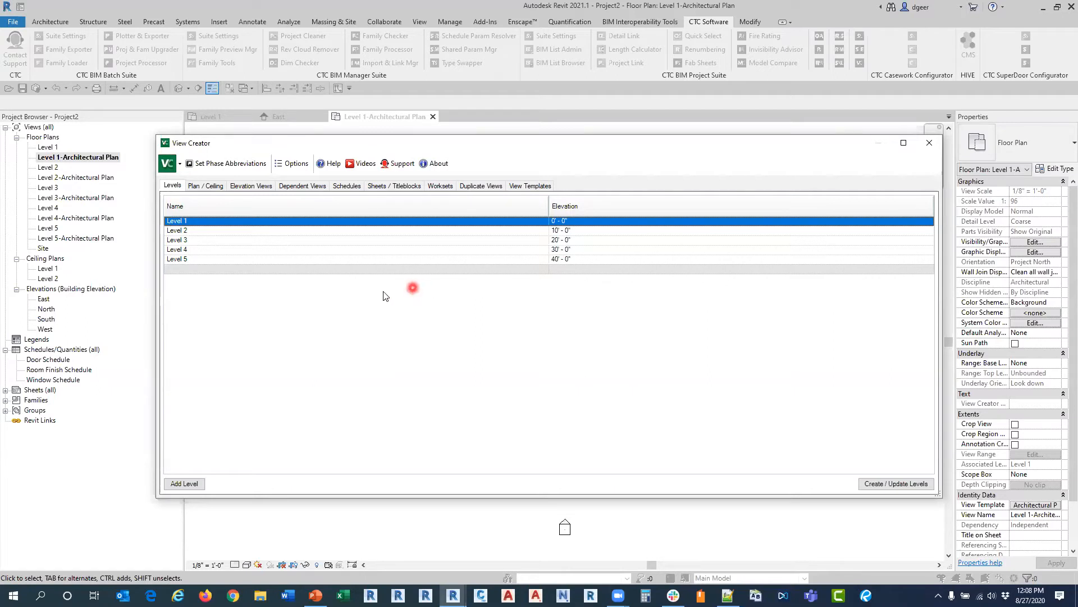
left_click(215, 188)
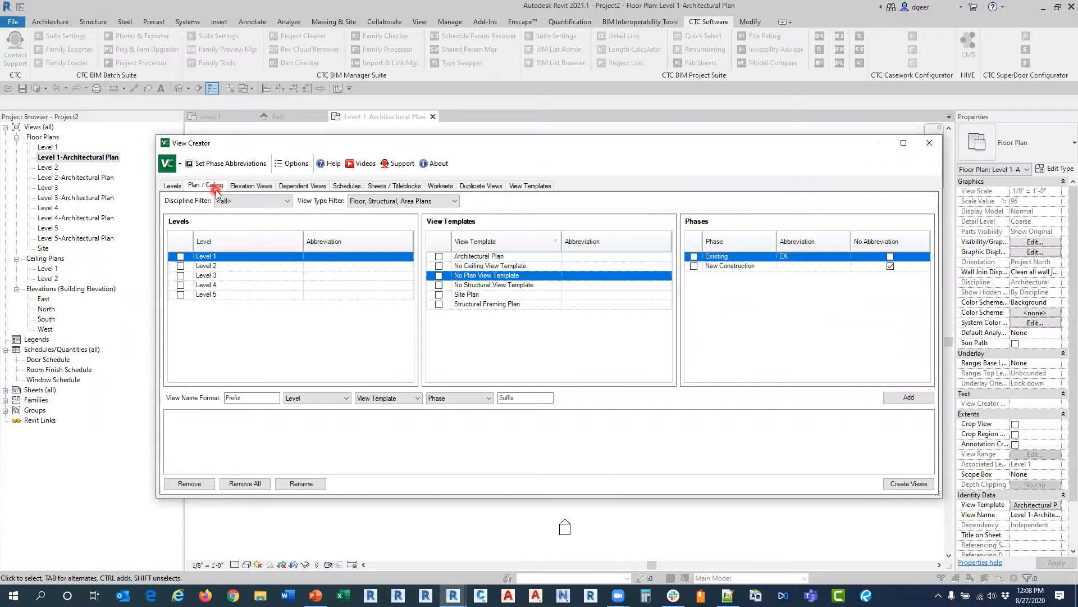
left_click(186, 246)
mouse_move(224, 251)
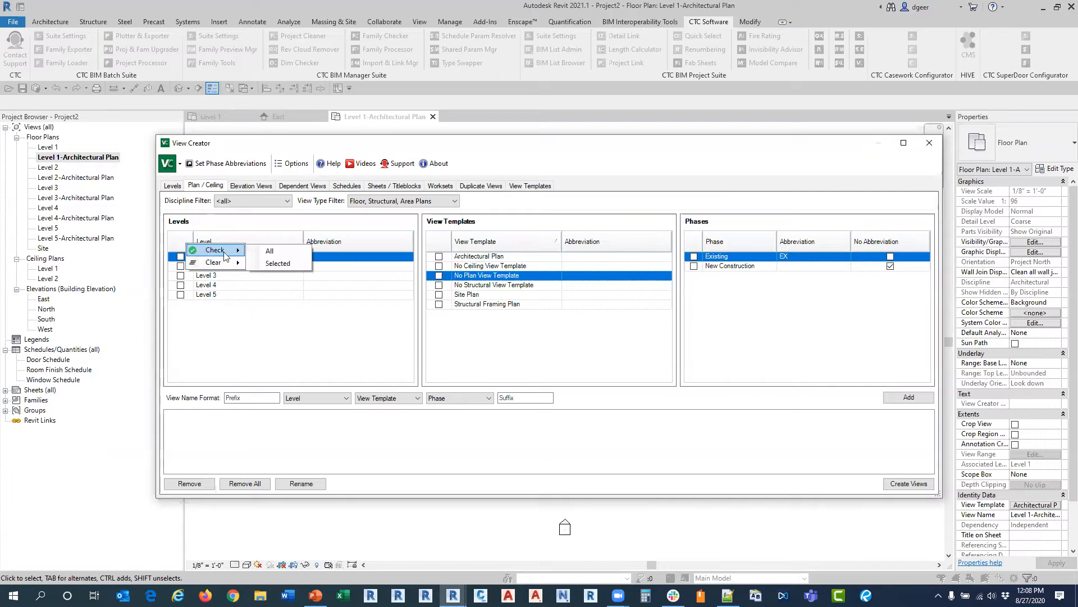
left_click(272, 253)
Step: Filter the view templates to Ceiling Plans and choose Architectural Reflected Ceiling Plan with the New Construction phase
left_click(385, 201)
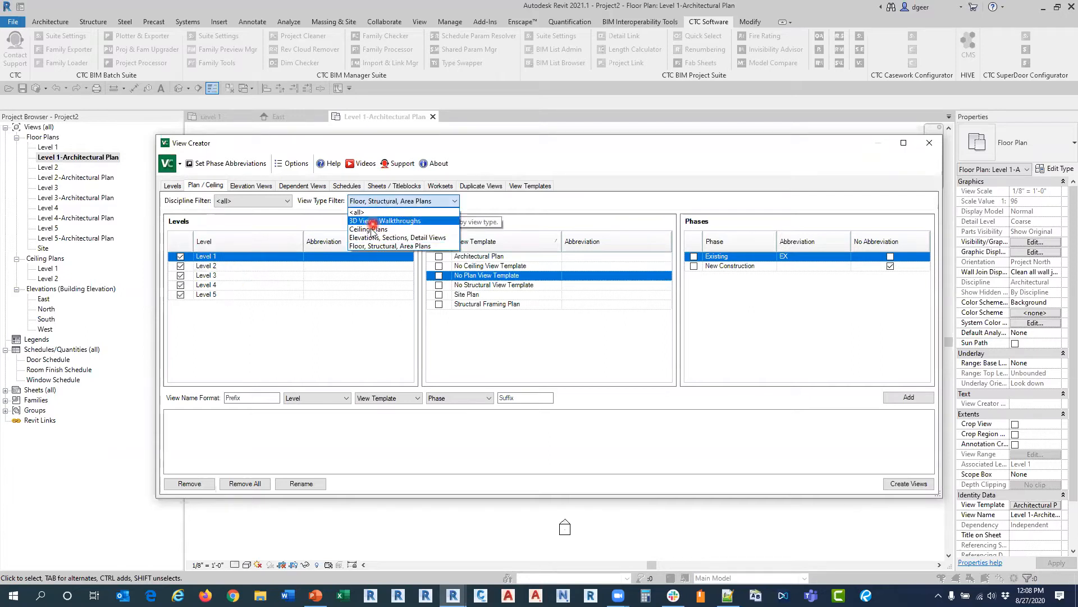
left_click(369, 230)
left_click(439, 256)
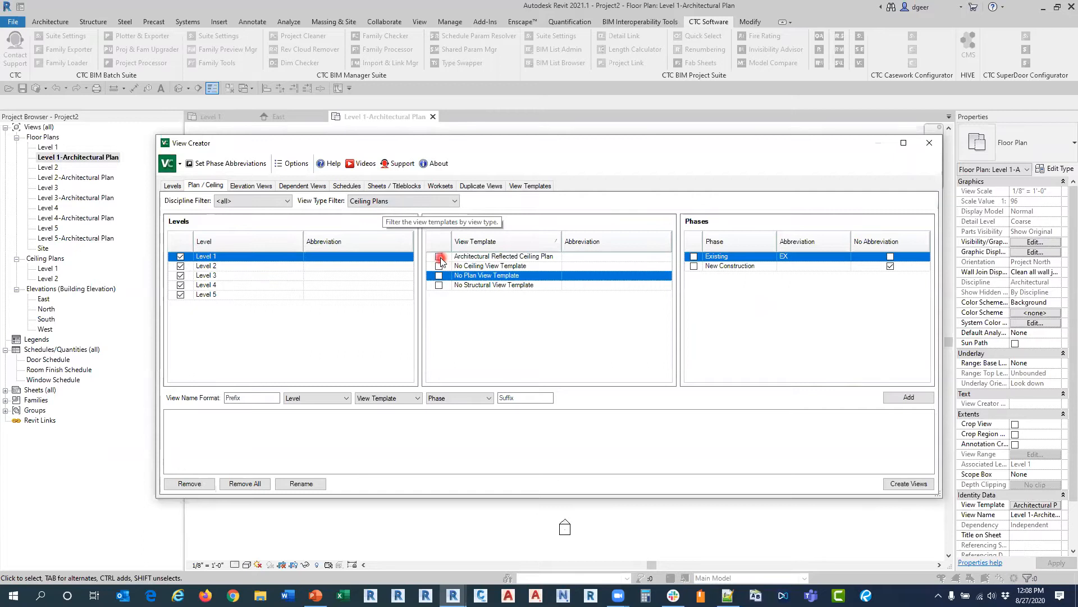
left_click(694, 266)
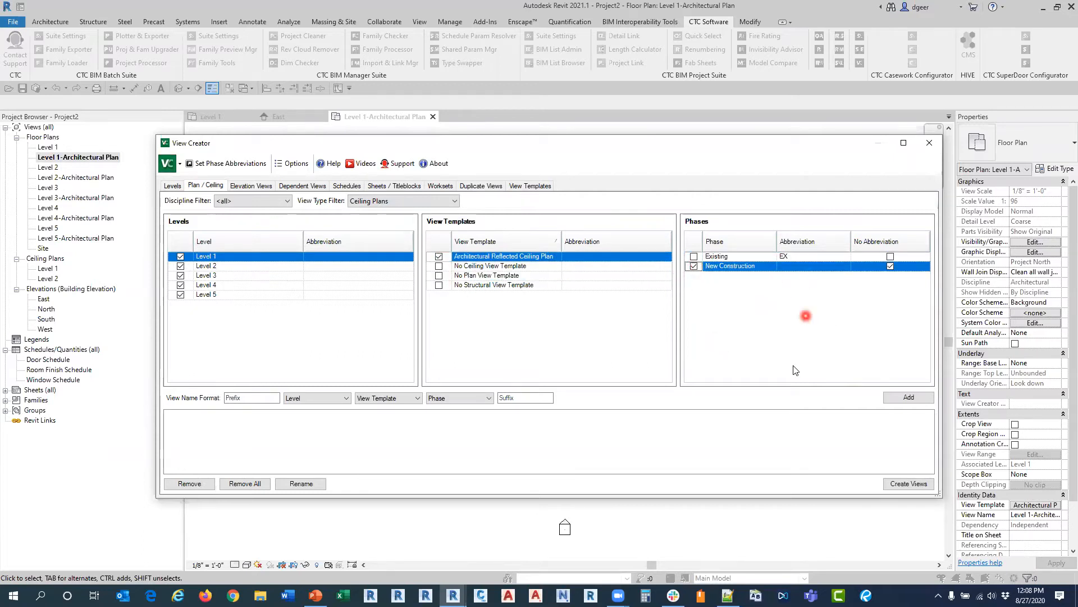
Step: List and create the reflected ceiling plan views for all levels, and close View Creator
left_click(907, 397)
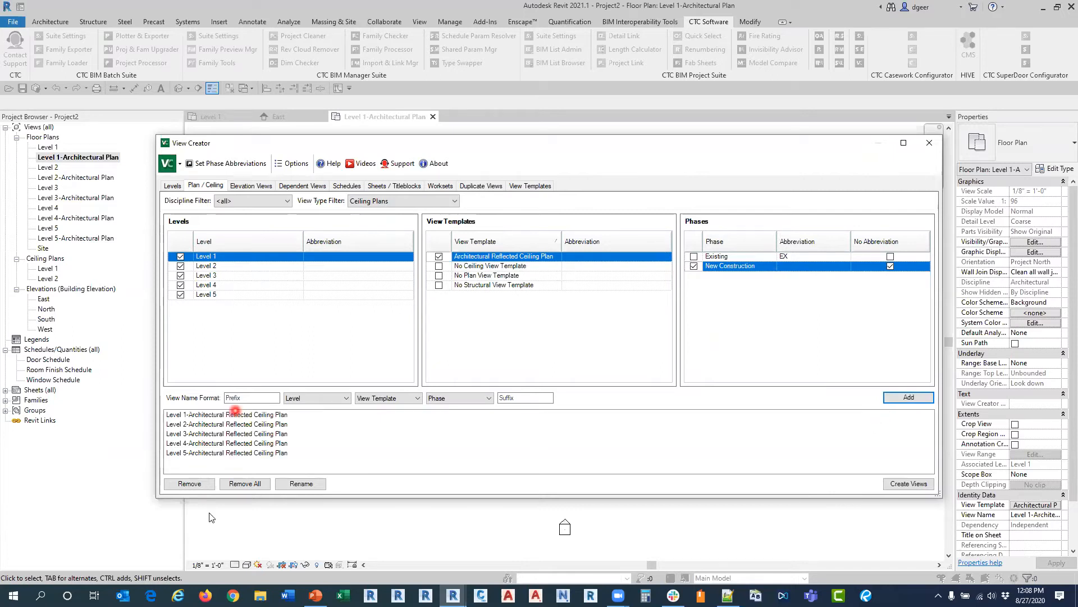
left_click(886, 483)
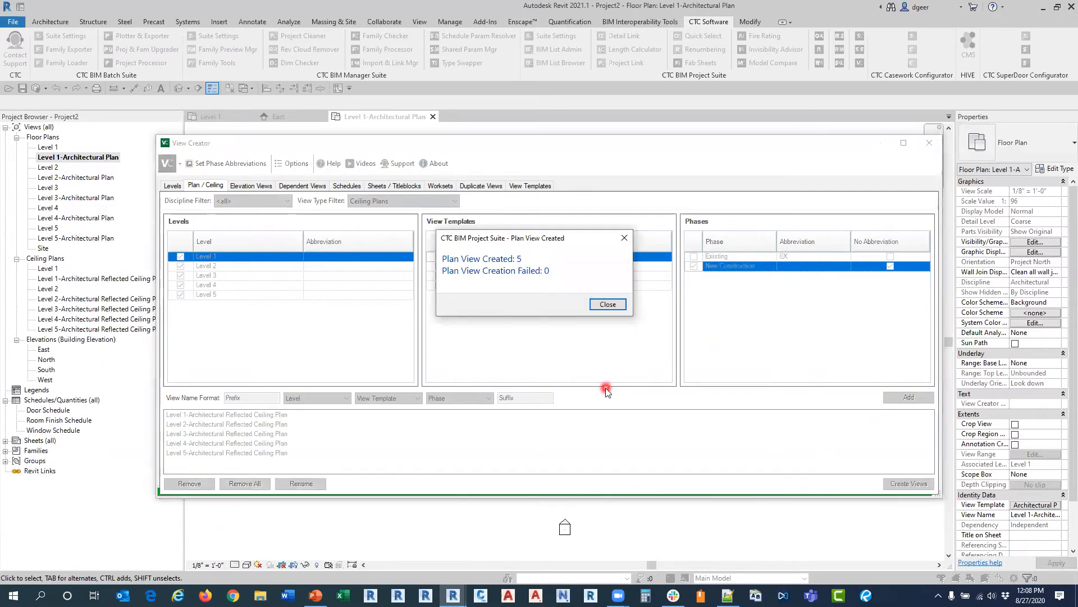
left_click(608, 304)
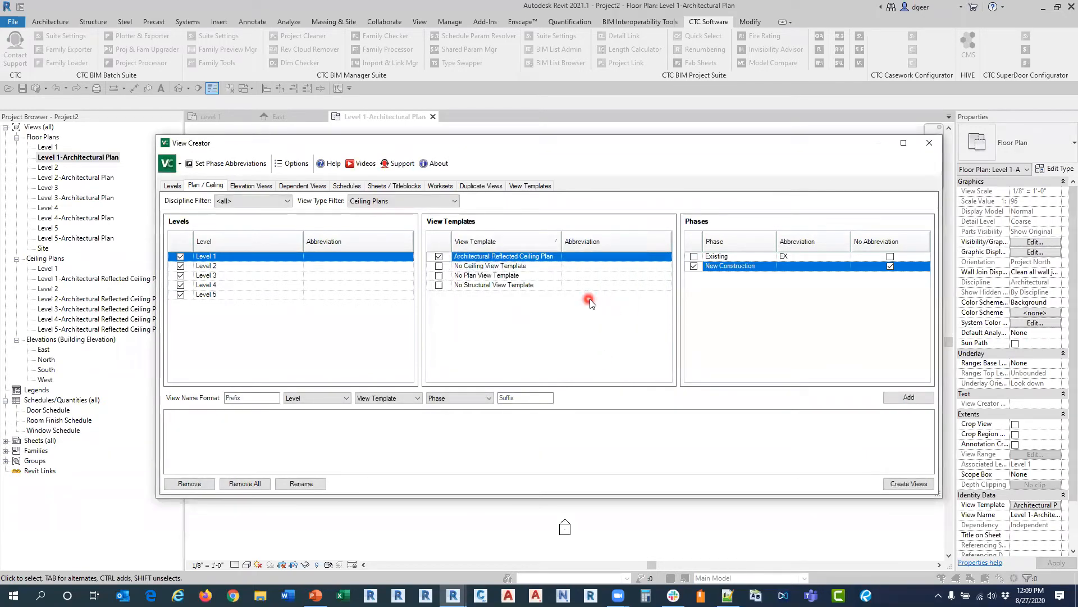
left_click(924, 145)
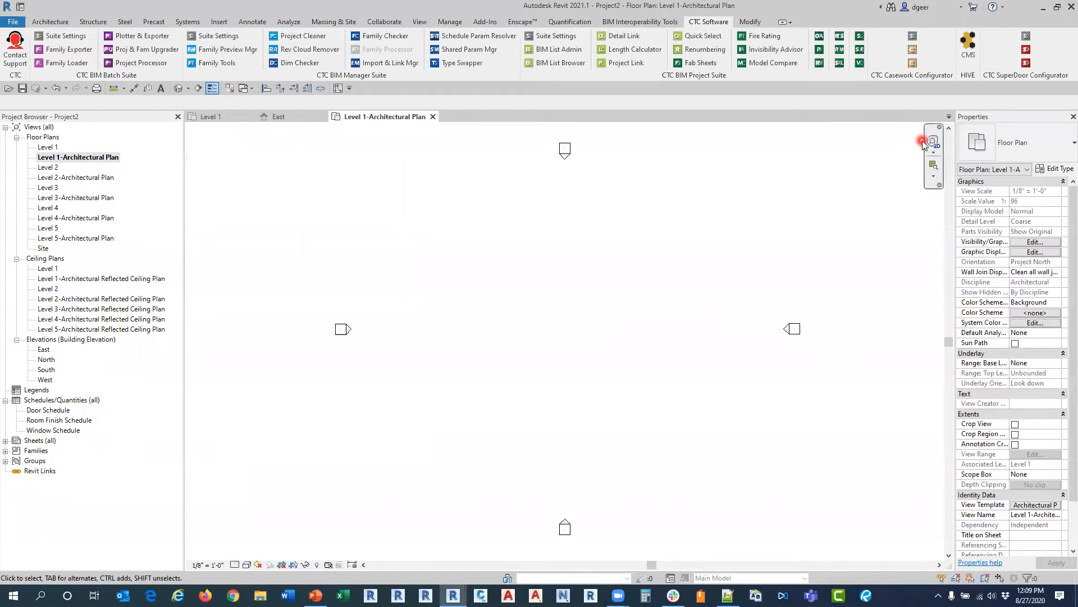
Step: Start linking a CAD file and browse on the Z: drive to the Webinare Files folder
left_click(217, 23)
left_click(87, 50)
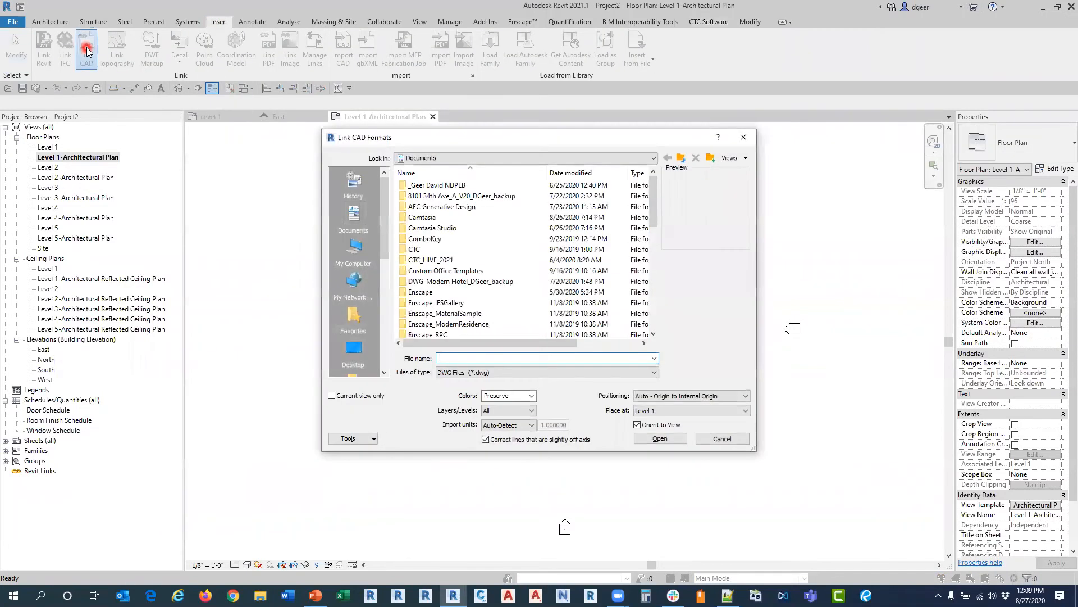
left_click(369, 261)
double_click(444, 334)
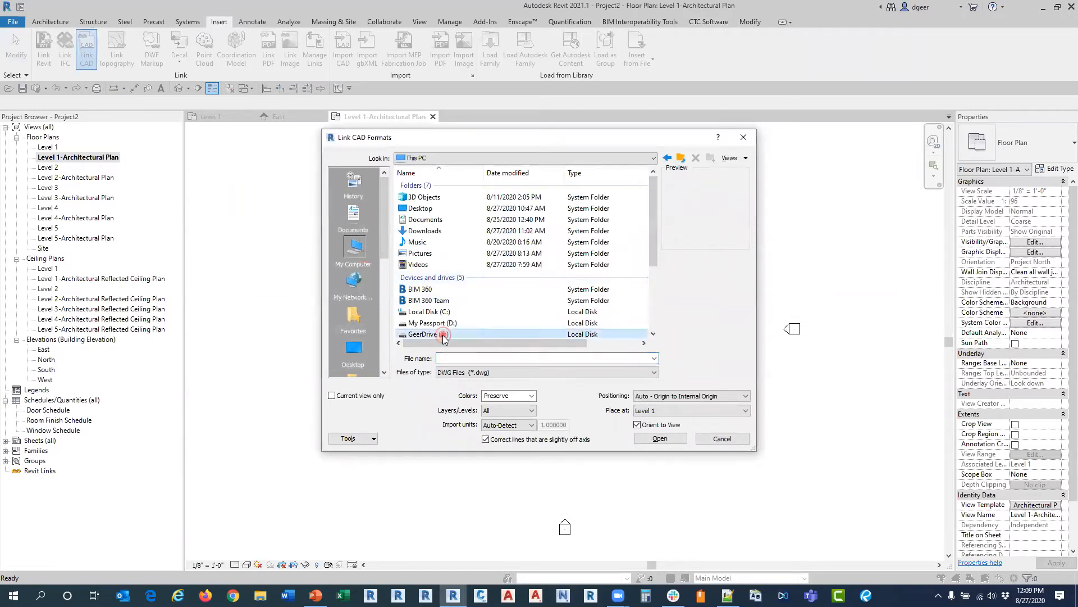
scroll(465, 289, "down", 1)
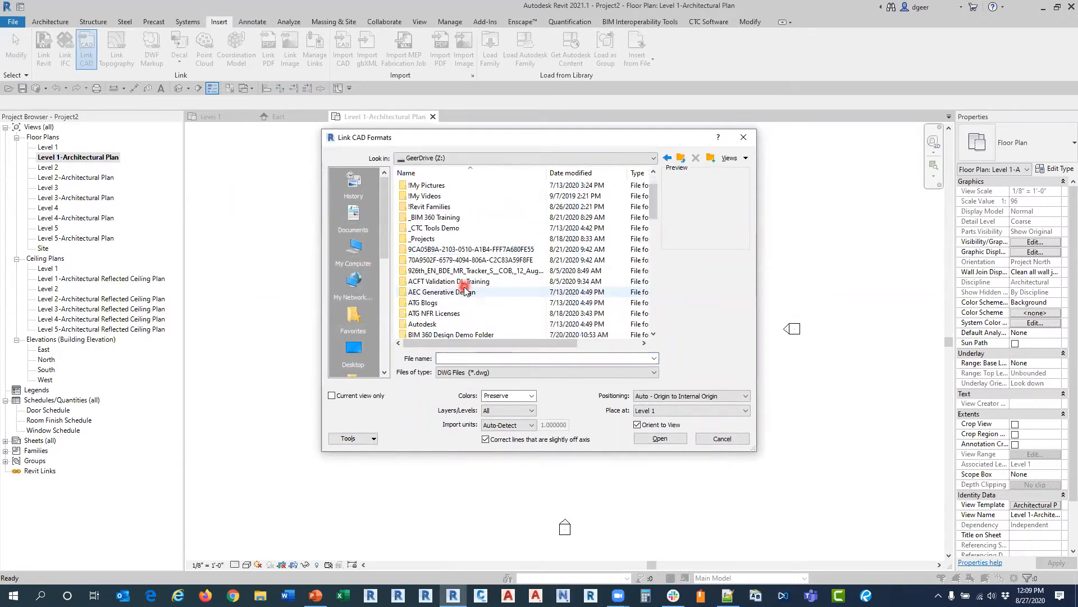
scroll(466, 290, "up", 1)
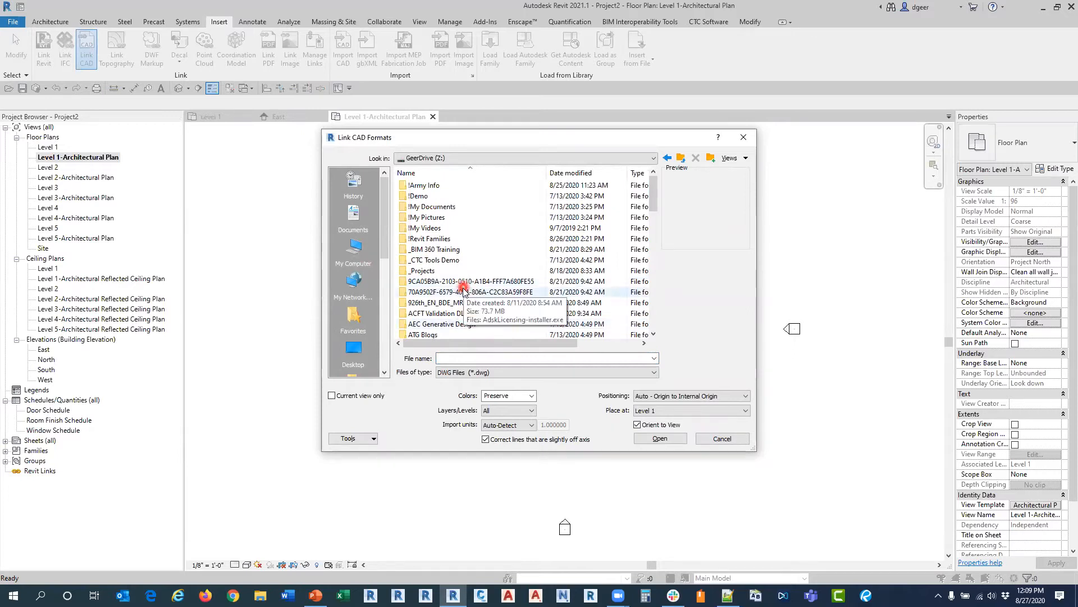
scroll(464, 292, "down", 1)
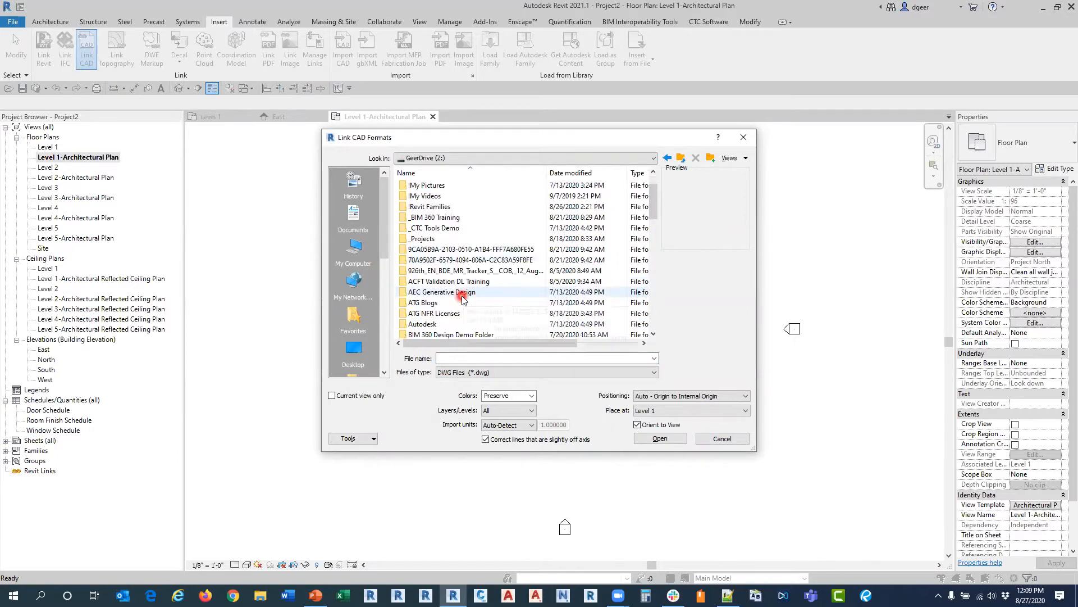
scroll(461, 295, "up", 1)
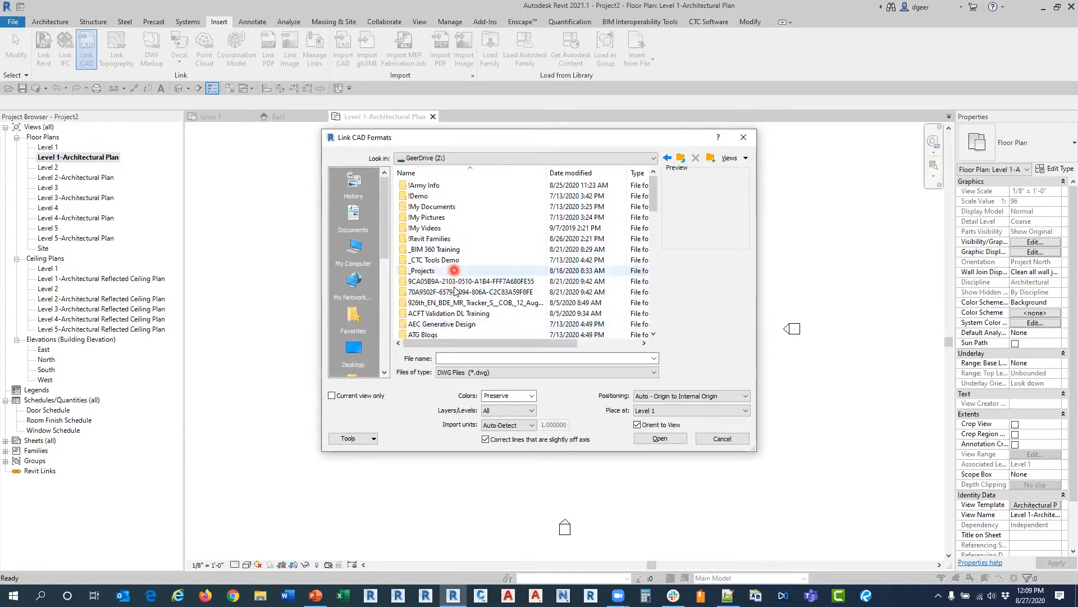
scroll(444, 303, "down", 5)
scroll(439, 321, "down", 6)
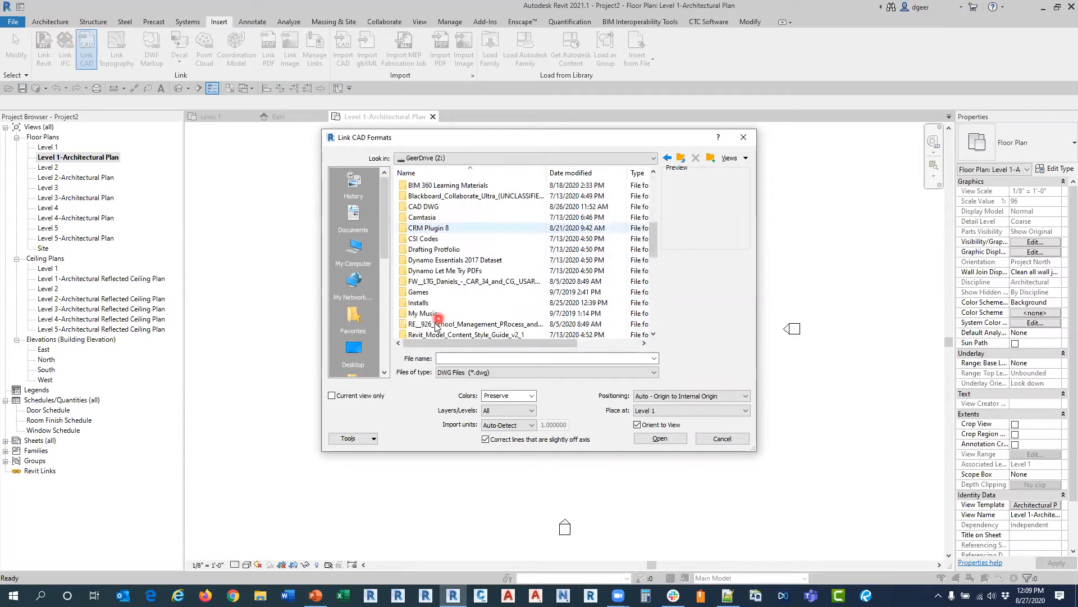
double_click(445, 251)
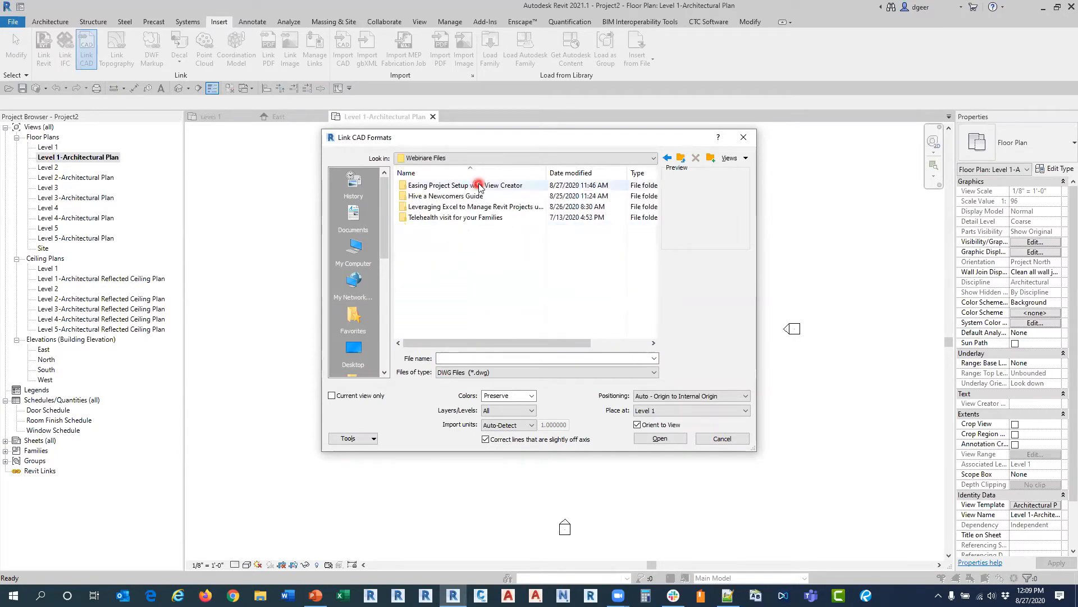
Step: Link Hotel-Lobby-Floor-Plan.dwg from the Easing Project Setup with View Creator folder into the Level 1-Architectural Plan view
double_click(479, 186)
left_click(466, 188)
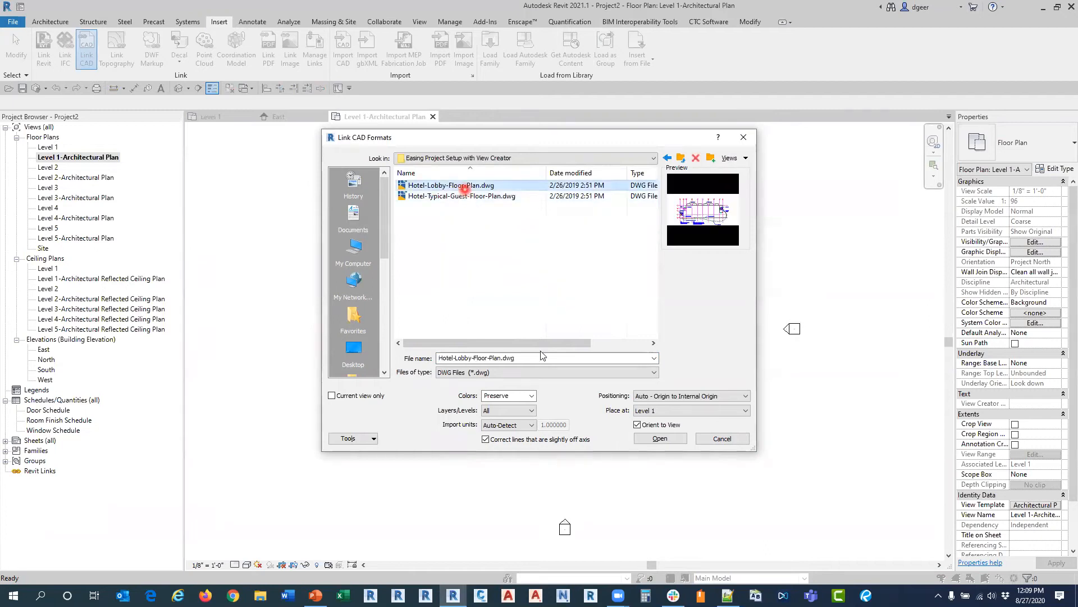
left_click(646, 437)
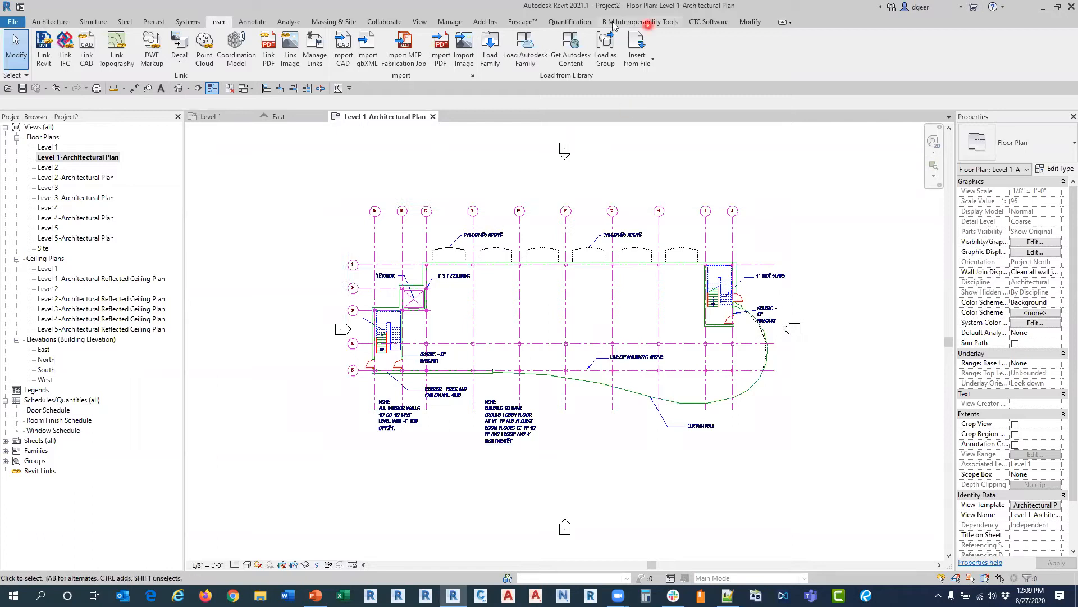
Step: Open View Creator and set the elevations of Level 2 to 18', Level 3 to 30', Level 4 to 42' and Level 5 to 54'
left_click(718, 27)
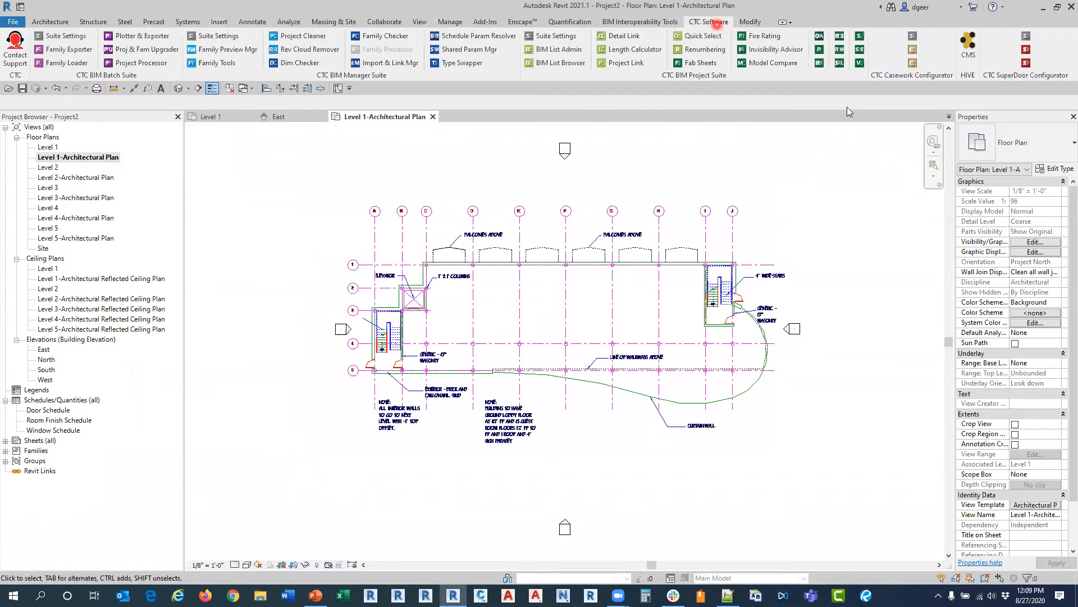
left_click(860, 62)
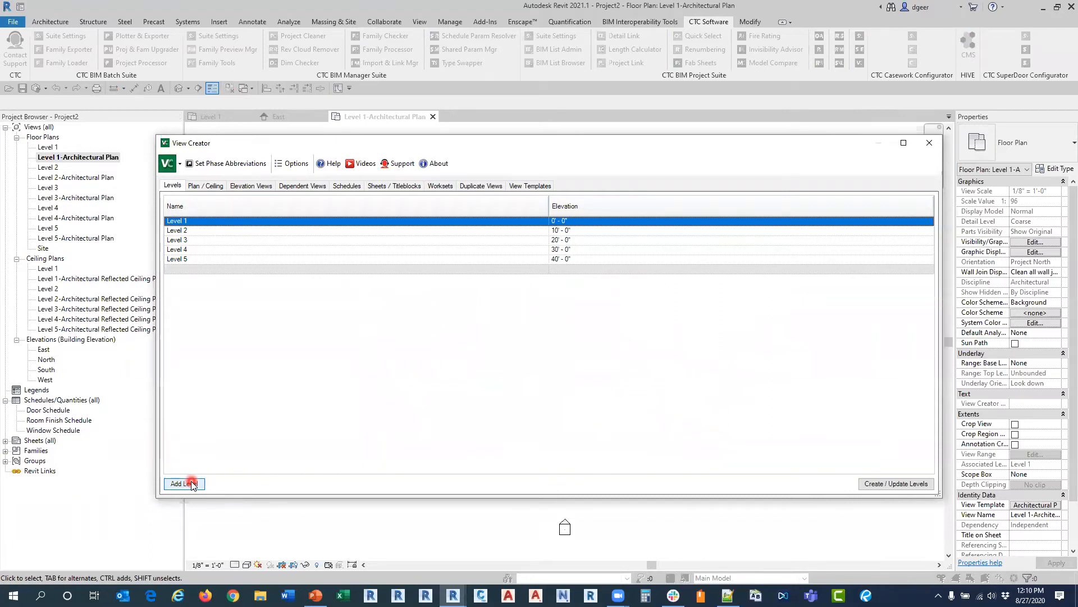
left_click(595, 229)
type("18")
left_click(612, 240)
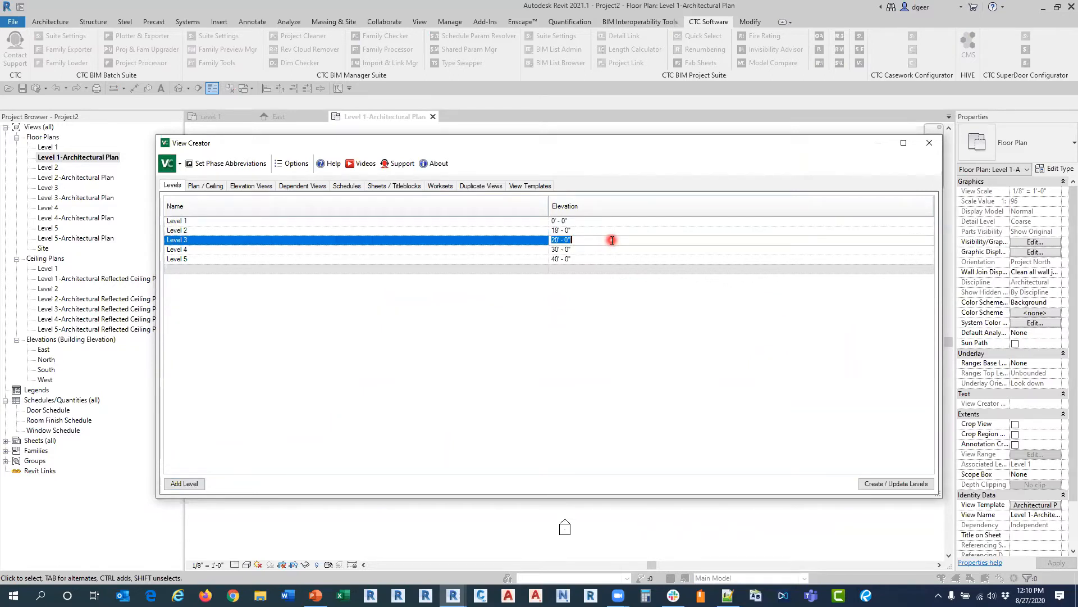
type("30")
left_click(586, 250)
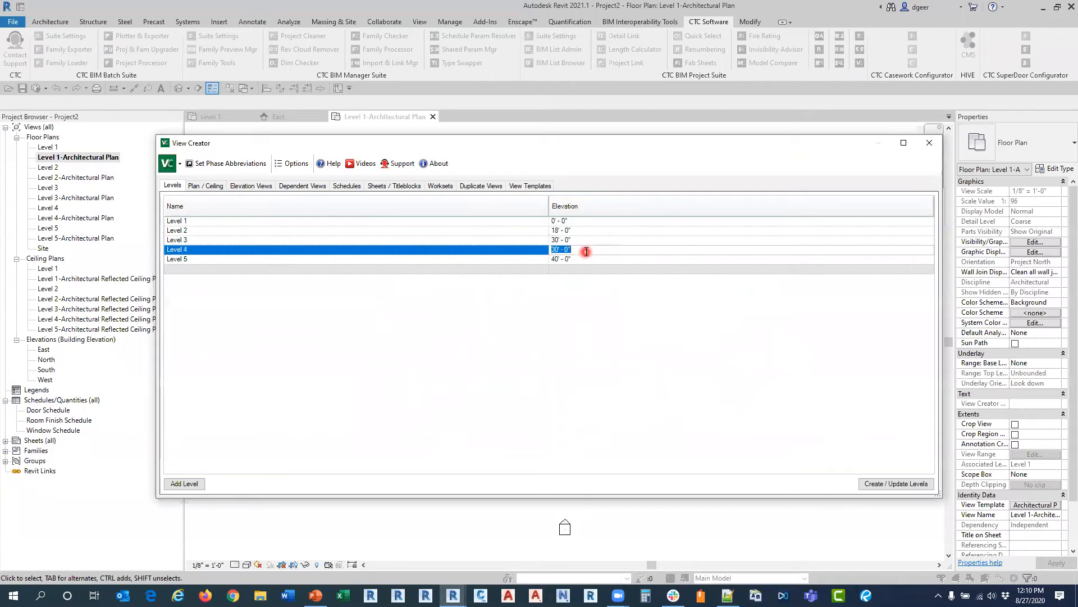
type("42")
type("54")
Step: Add Level 6 to the level list at an elevation of 66'
left_click(476, 269)
type("Level ")
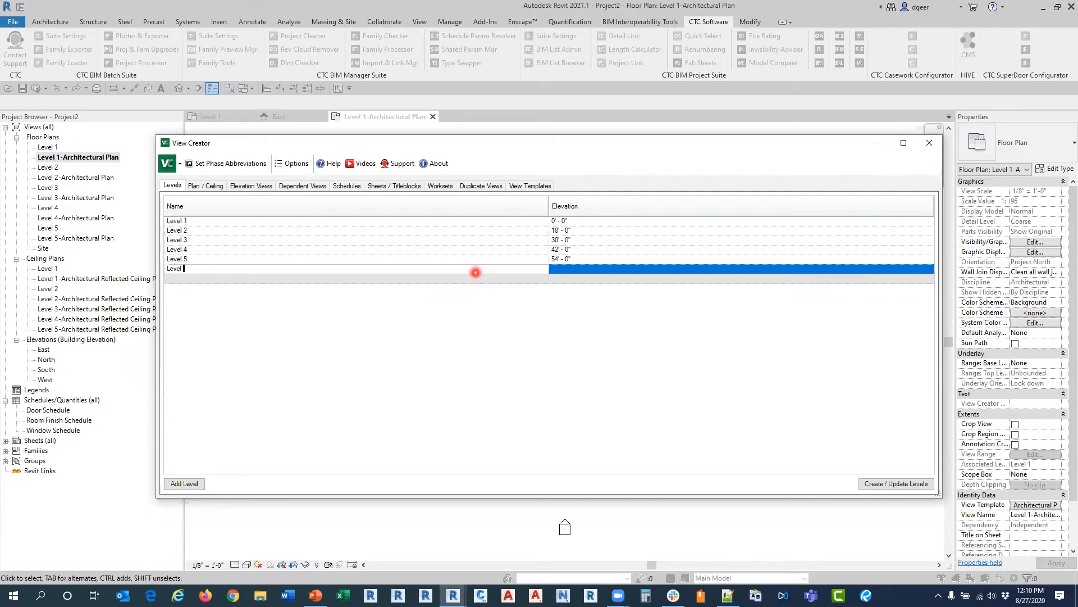
type("6")
left_click(590, 272)
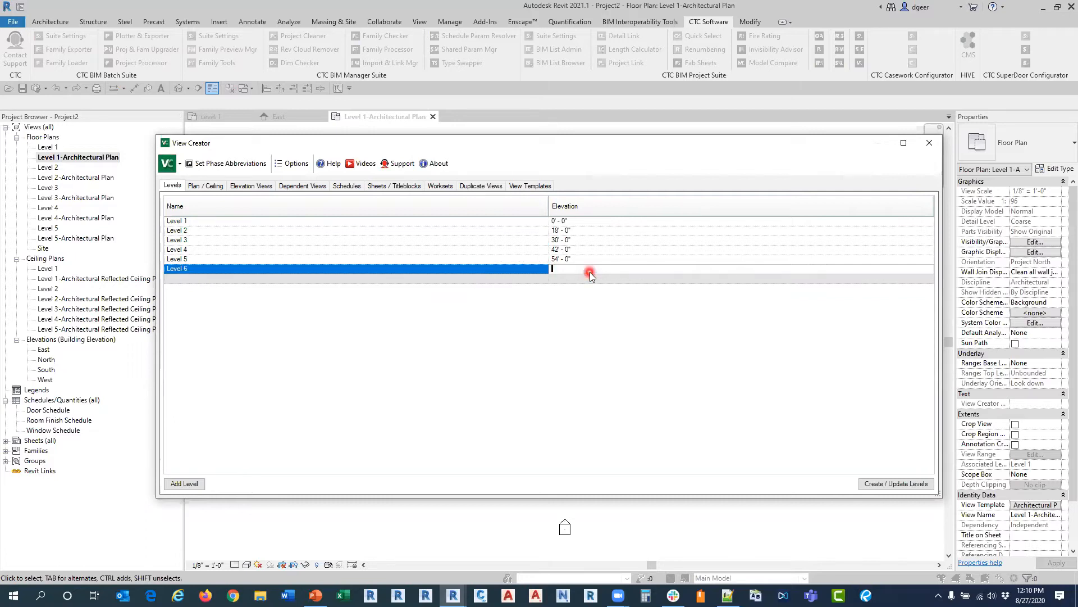
type("66")
key("Return")
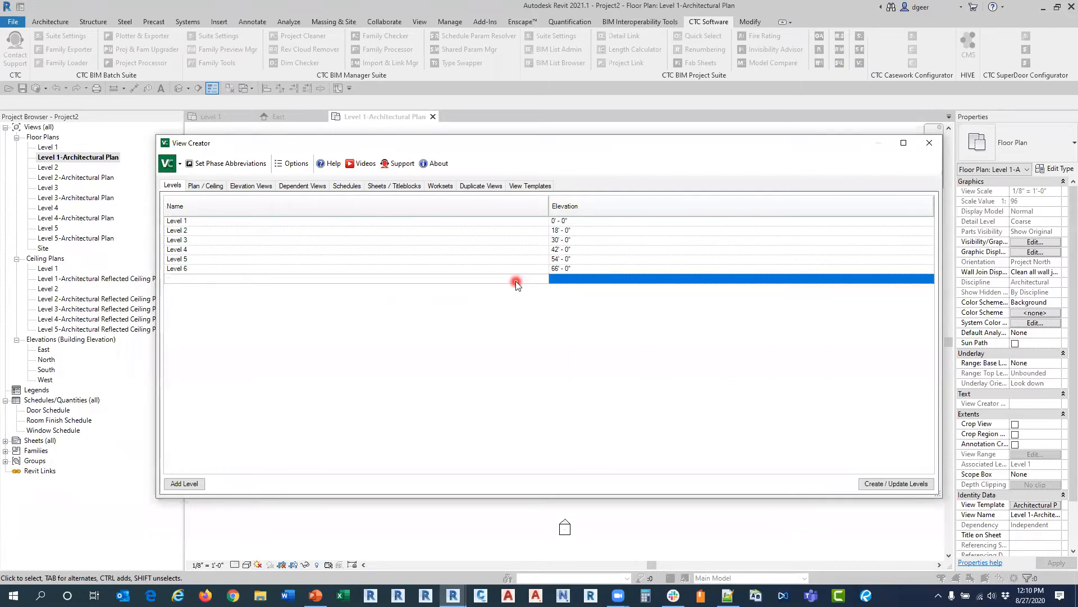
Step: Add Level 7 at 78' and Level 8 at 90' to the level list
left_click(517, 281)
type("7")
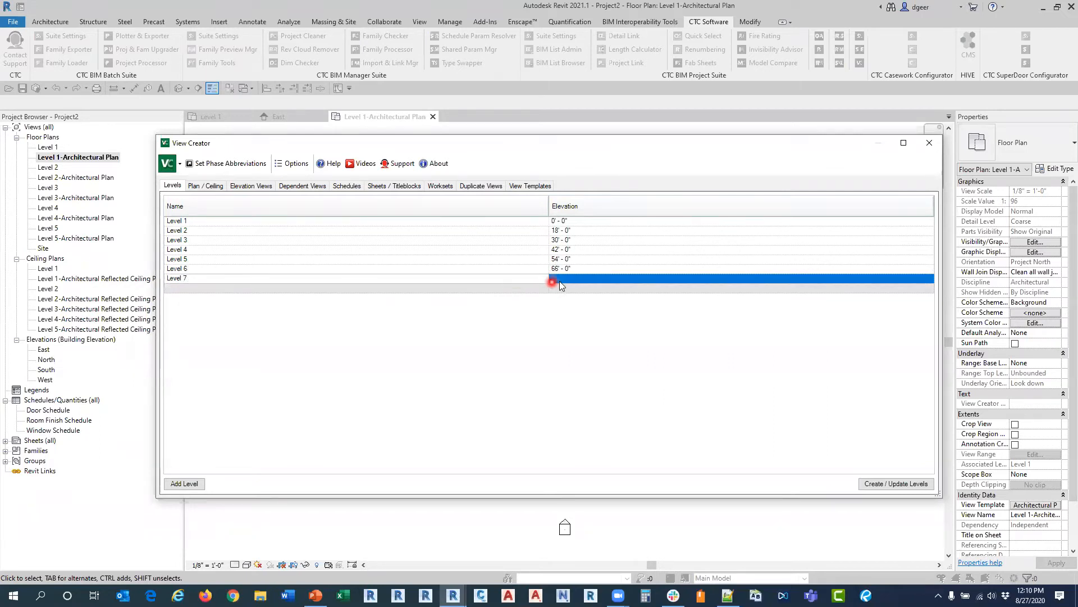
left_click(560, 279)
type("78")
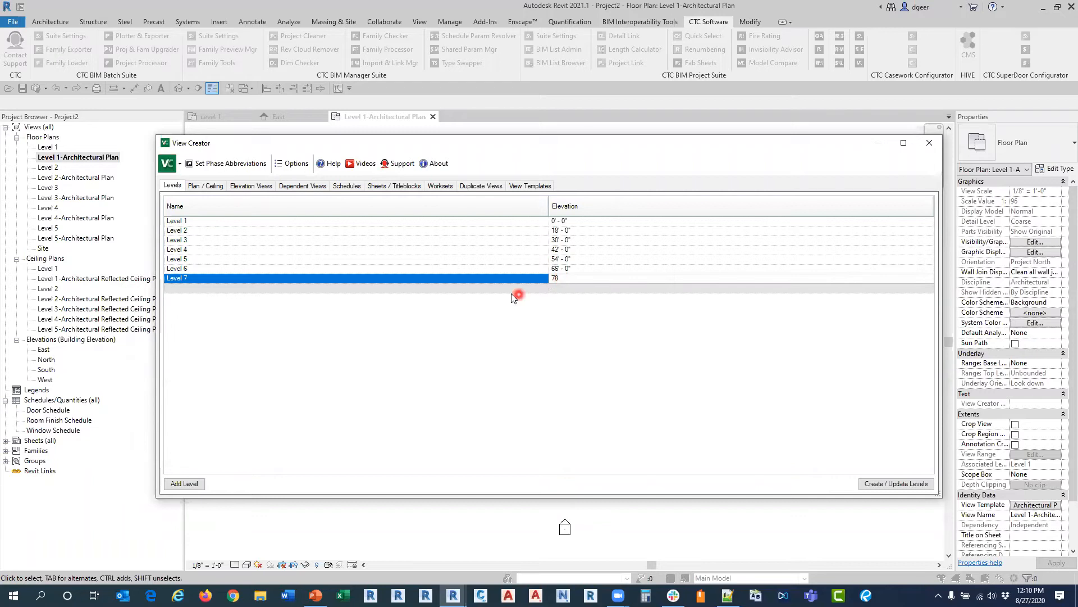
left_click(508, 290)
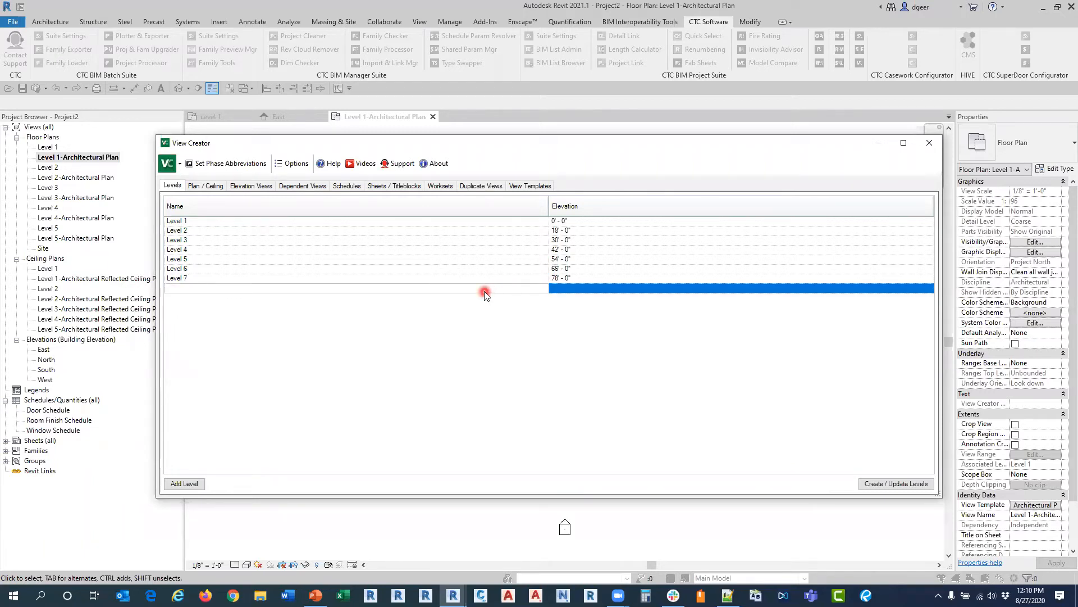
type("Level 8")
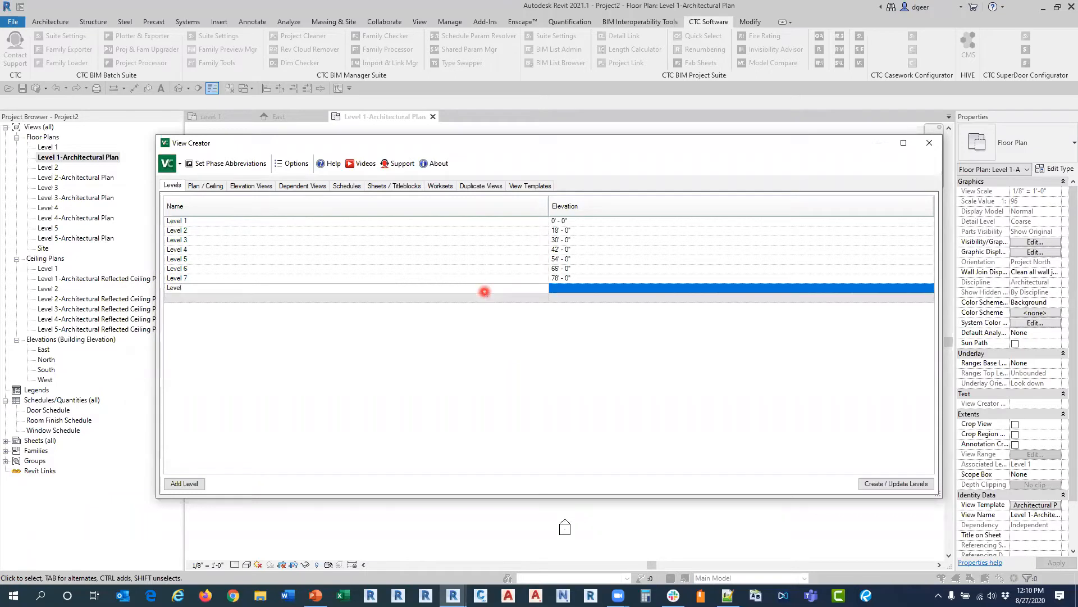
left_click(591, 289)
type("90")
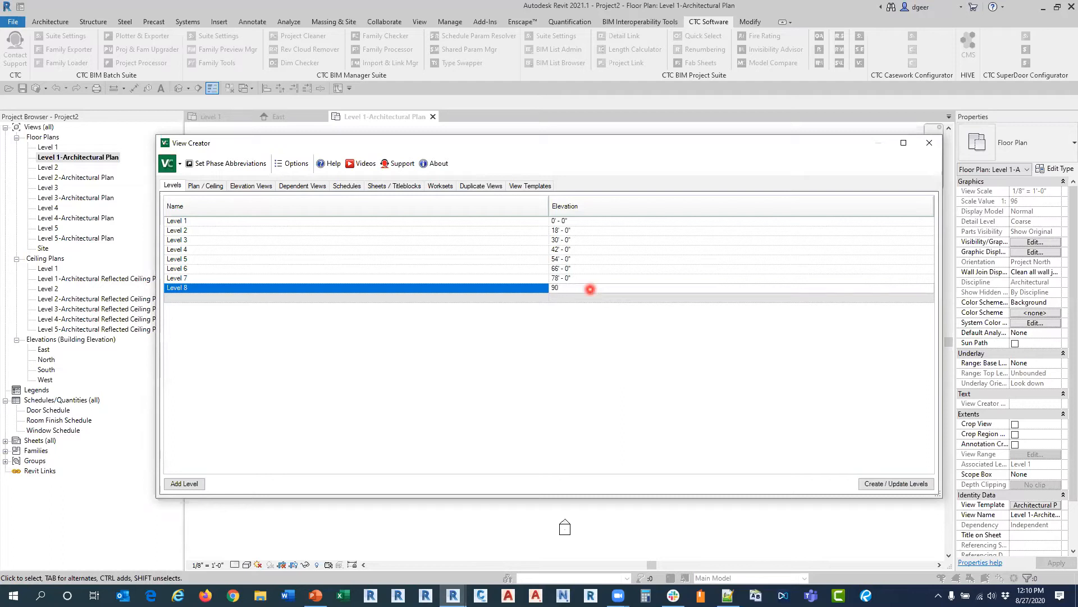
Step: Add a level named Roof at an elevation of 102'
left_click(515, 300)
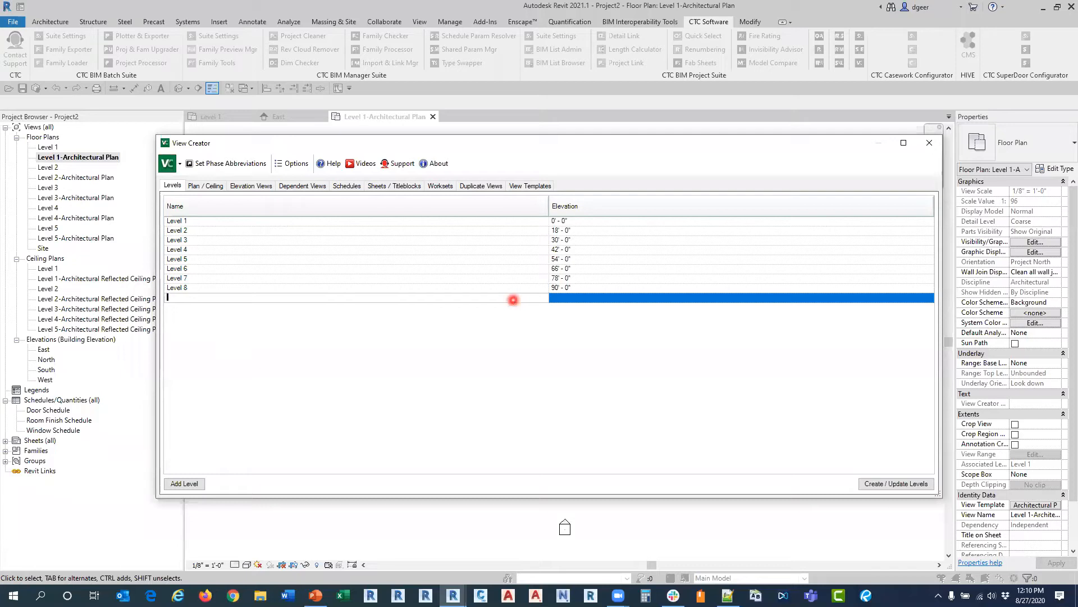
type("Roof")
key("Tab")
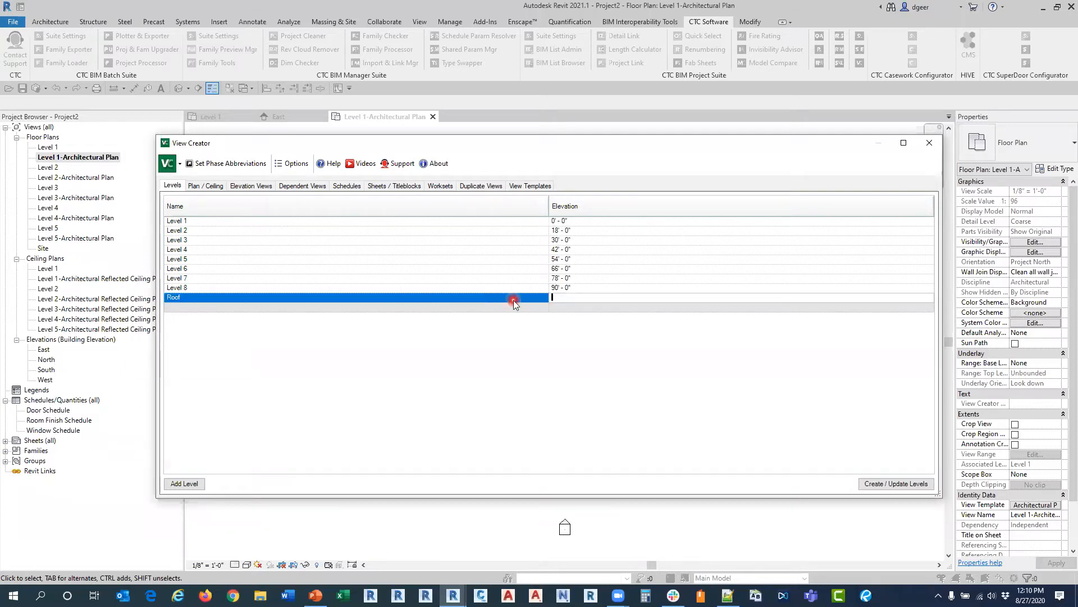
type("102")
key("Return")
Step: Add a level named Parpet at an elevation of 107'
type("Pa")
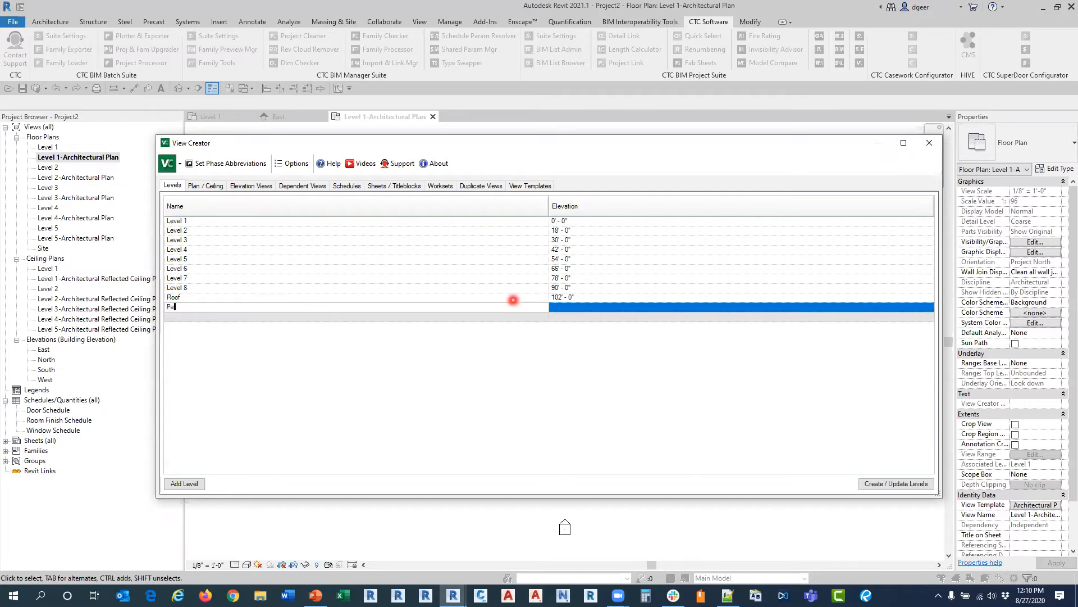
type("per")
key("BackSpace")
key("BackSpace")
key("BackSpace")
key("BackSpace")
type("arpe")
left_click(555, 308)
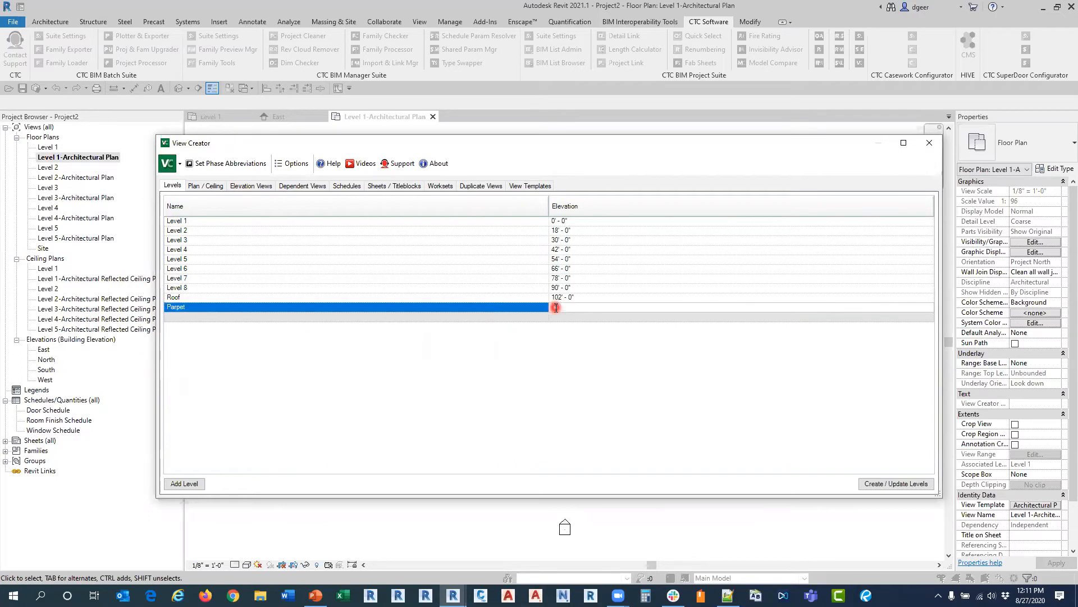
type("107")
Step: Add a level named Basement at an elevation of -10'
left_click(405, 317)
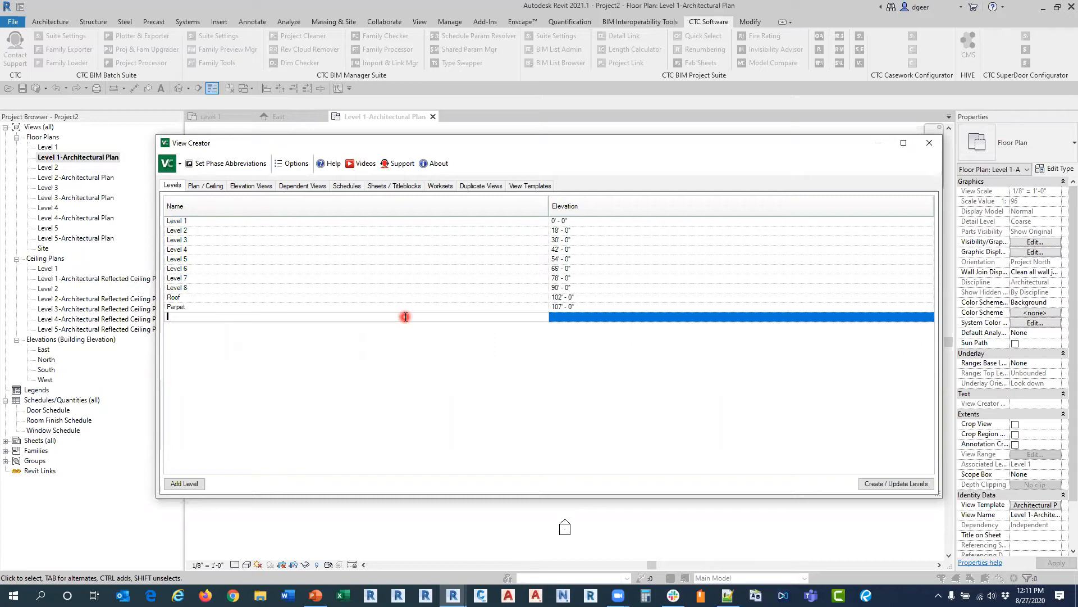
type("Basemetn")
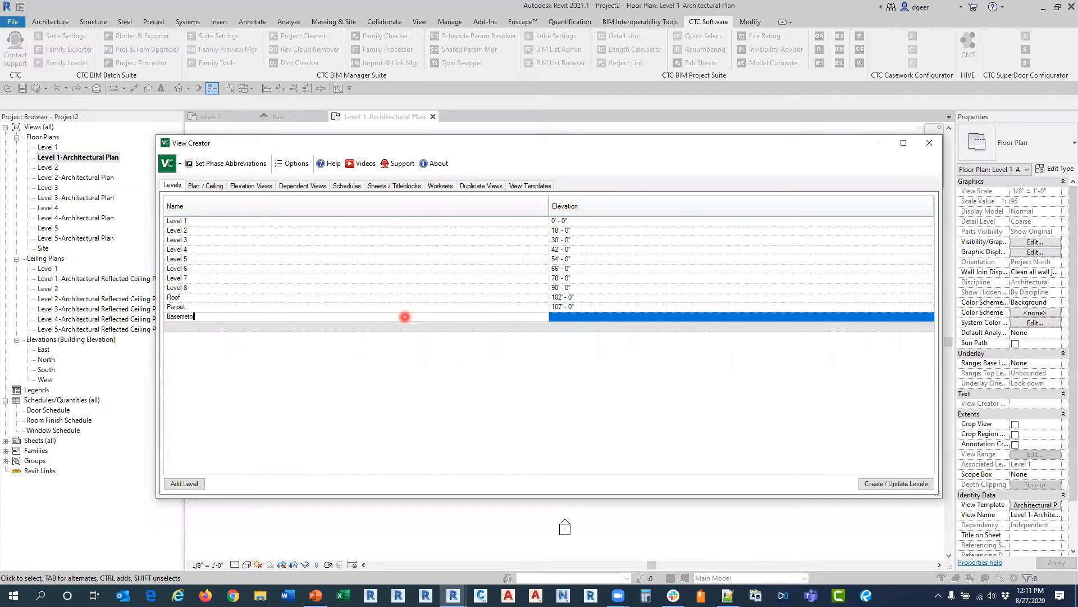
key("BackSpace")
key("Tab")
type("-10")
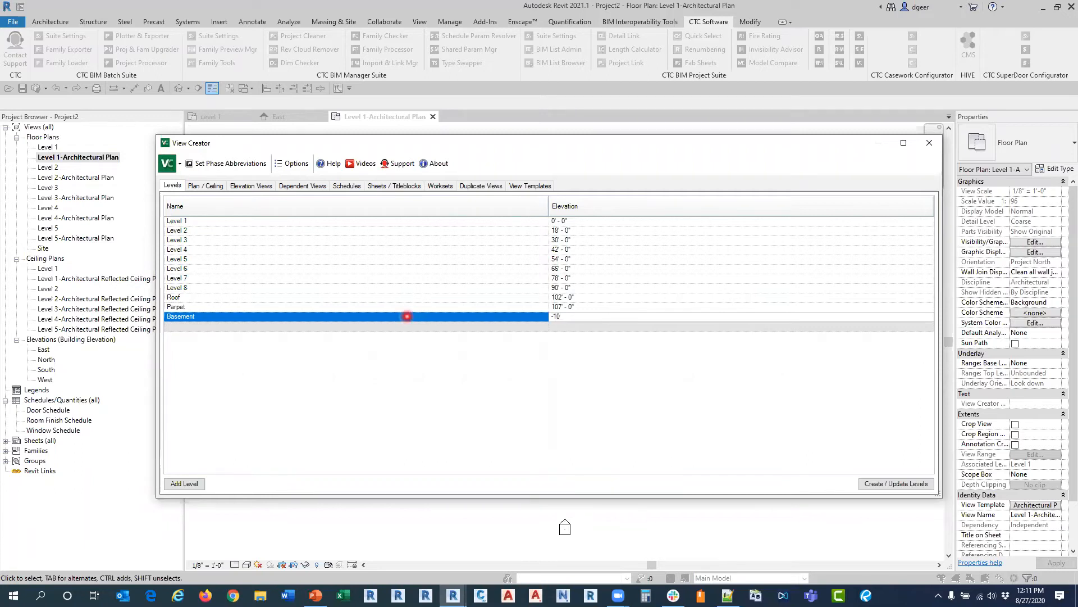
key("Return")
Step: Add a level named T.O. Footing at an elevation of -12'
left_click(392, 330)
type("T")
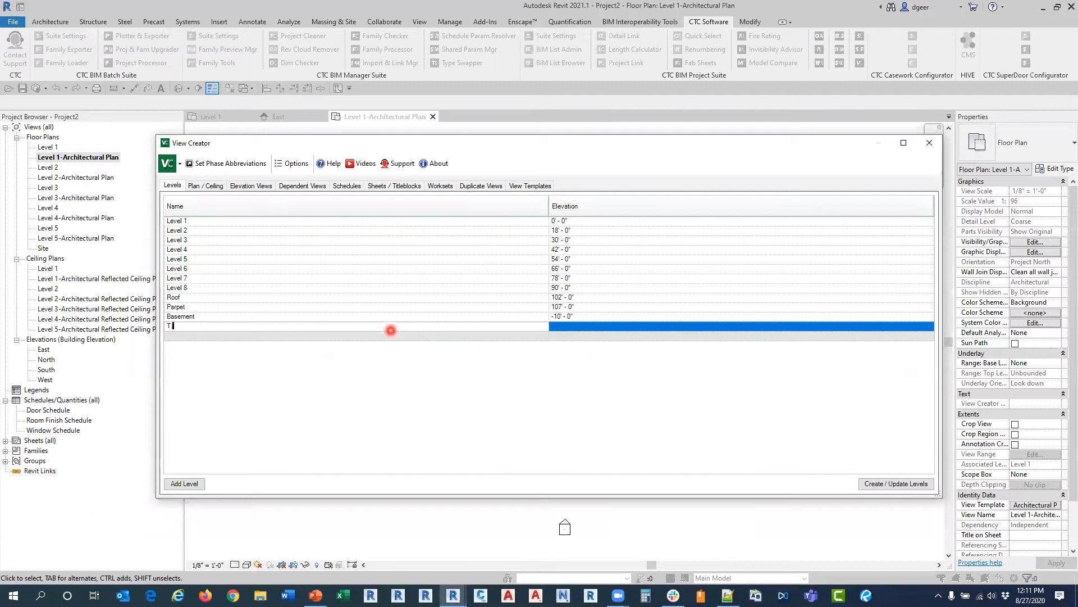
type(".O. Footing")
left_click(572, 324)
type("-12")
key("Return")
Step: Create and update the listed levels in the model, close View Creator and inspect the levels in the East elevation
left_click(883, 487)
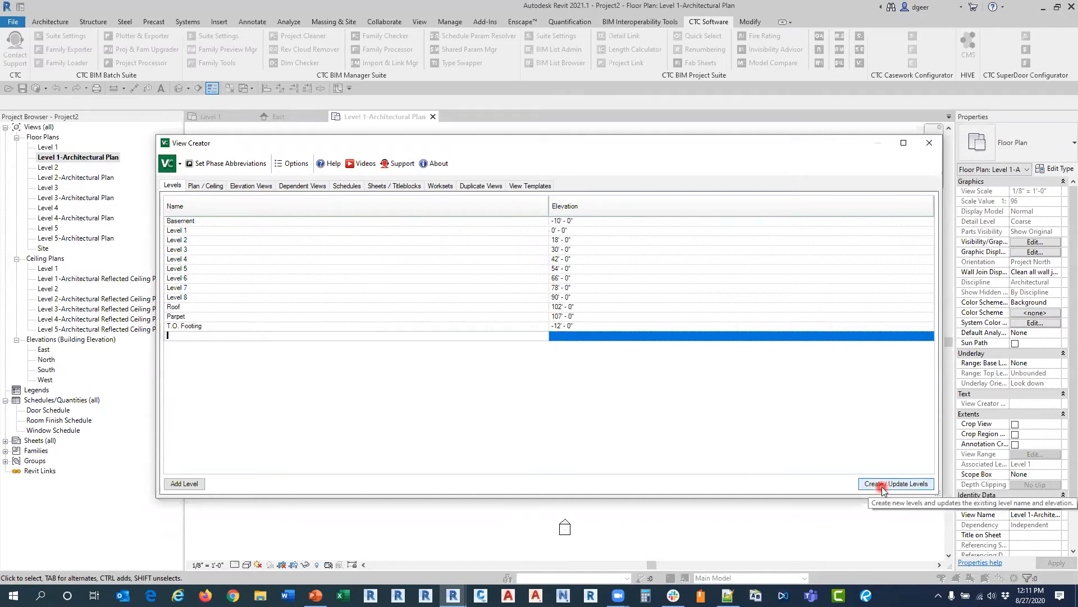
left_click(884, 486)
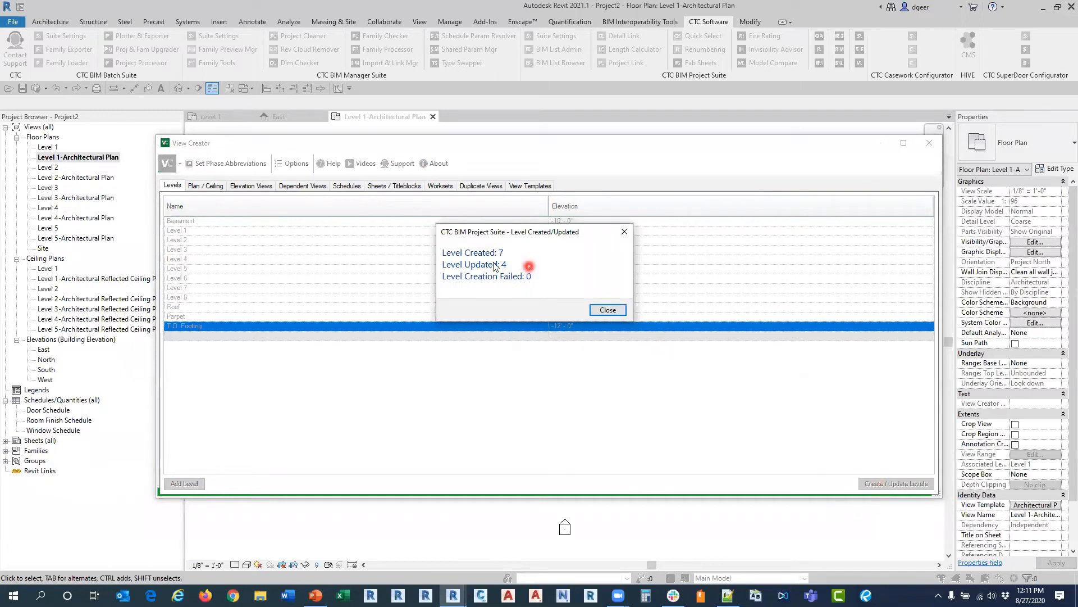
left_click(596, 310)
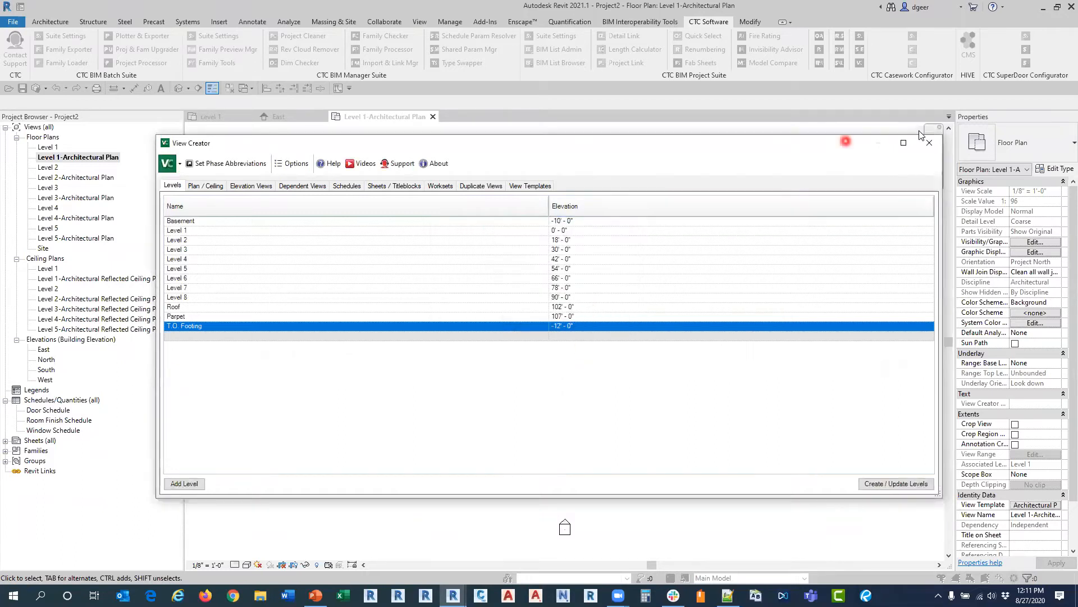
left_click(929, 143)
left_click(303, 117)
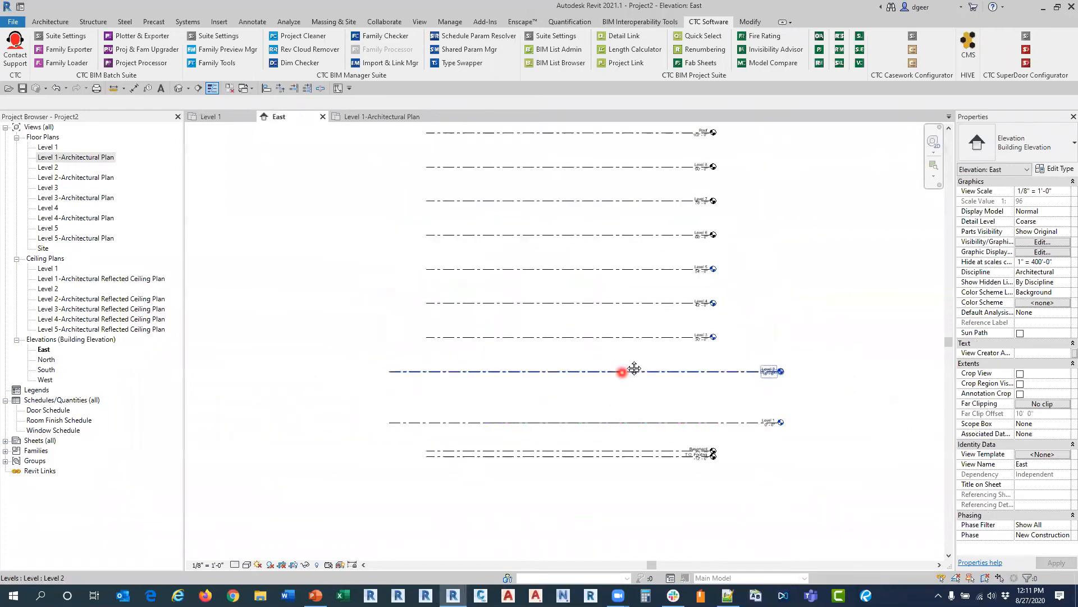
scroll(590, 427, "down", 3)
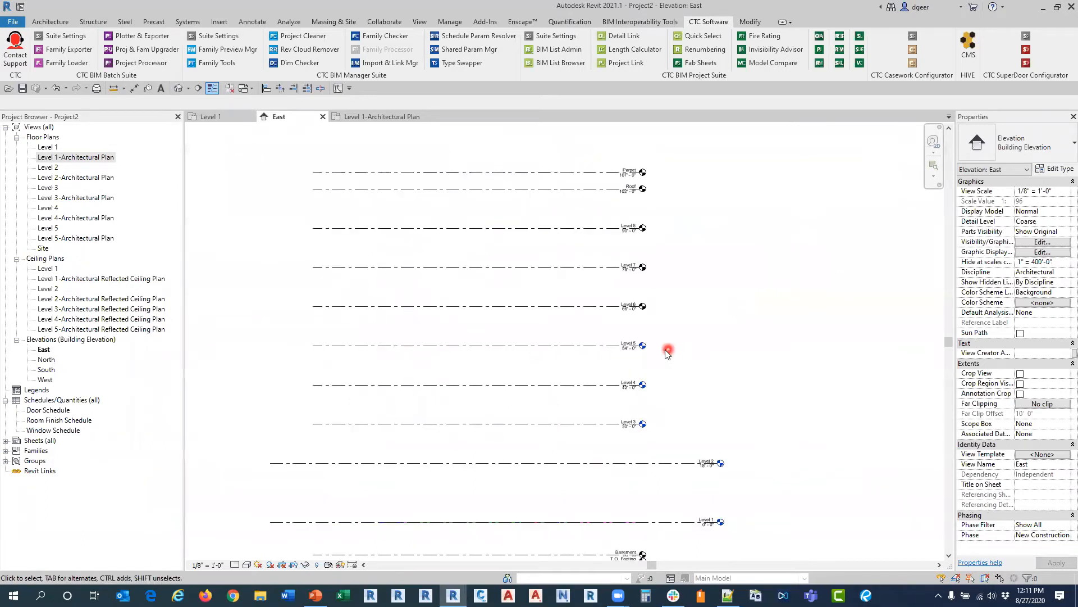
Step: Open the plan and ceiling view settings in View Creator and choose the levels Basement, Level 6, Level 7, Level 8 and Roof
scroll(671, 348, "up", 2)
scroll(660, 402, "down", 1)
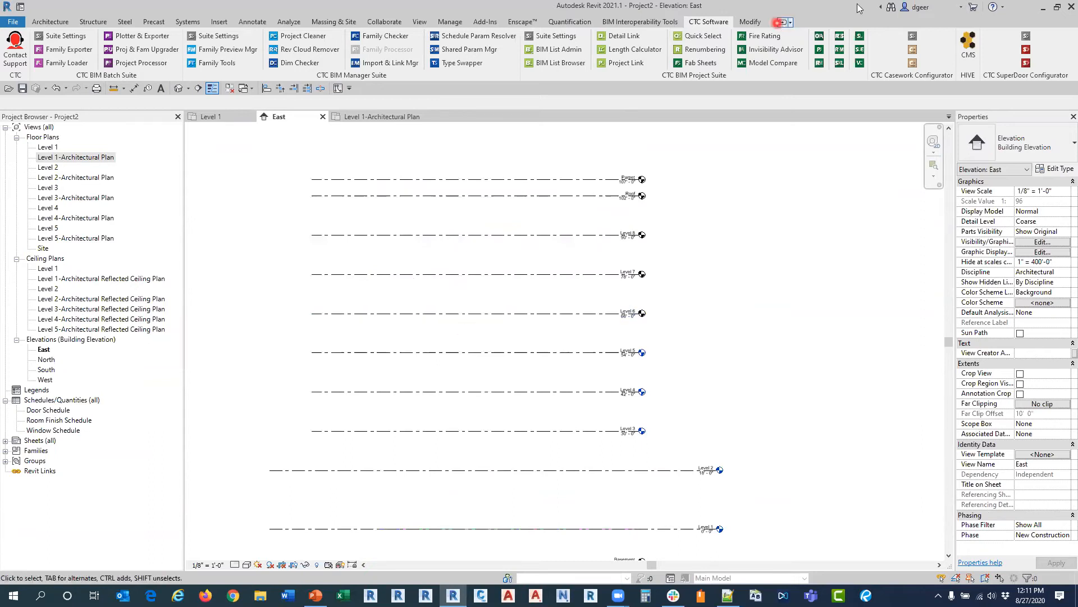
left_click(858, 63)
left_click(207, 187)
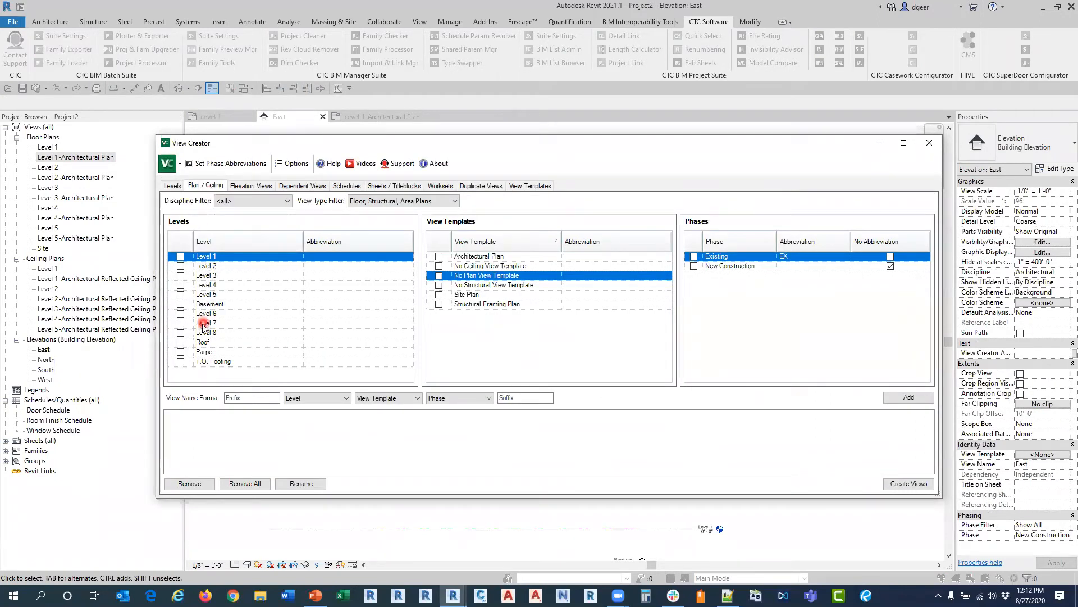
left_click(180, 304)
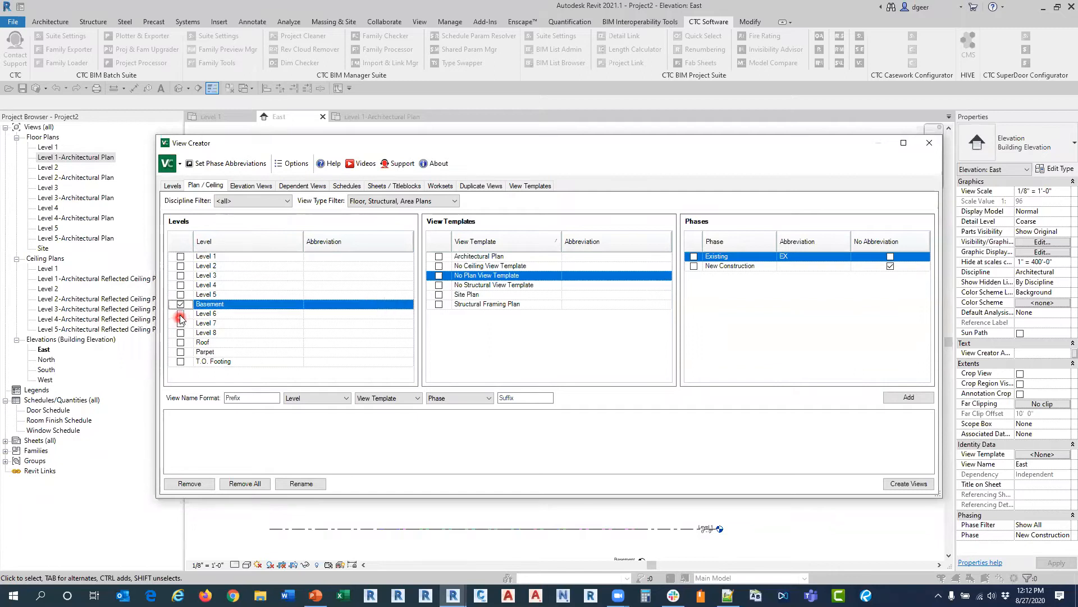
left_click(180, 314)
left_click(181, 323)
left_click(180, 332)
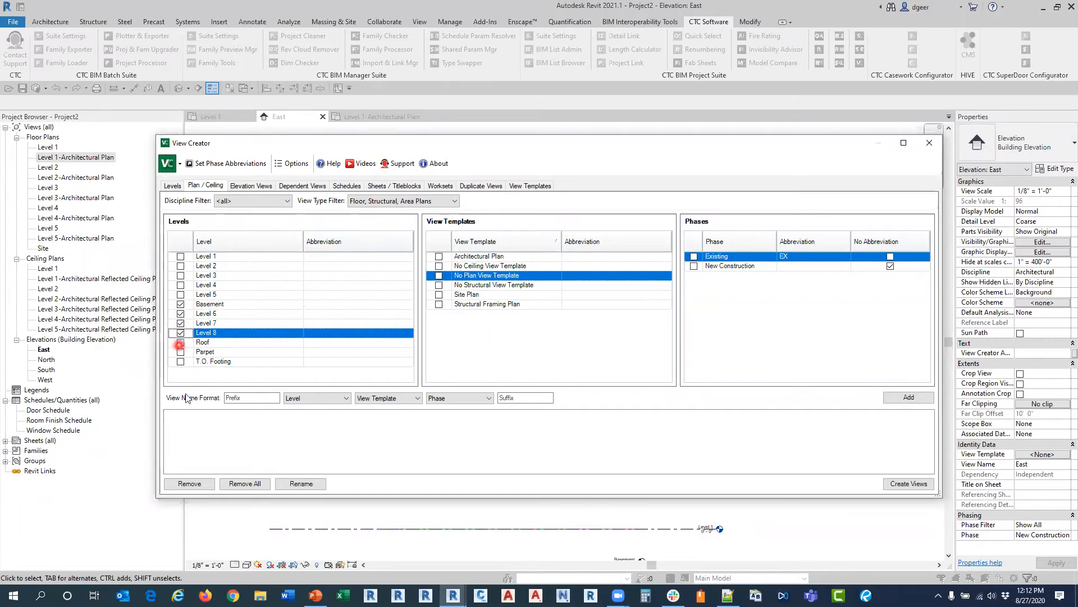
left_click(180, 342)
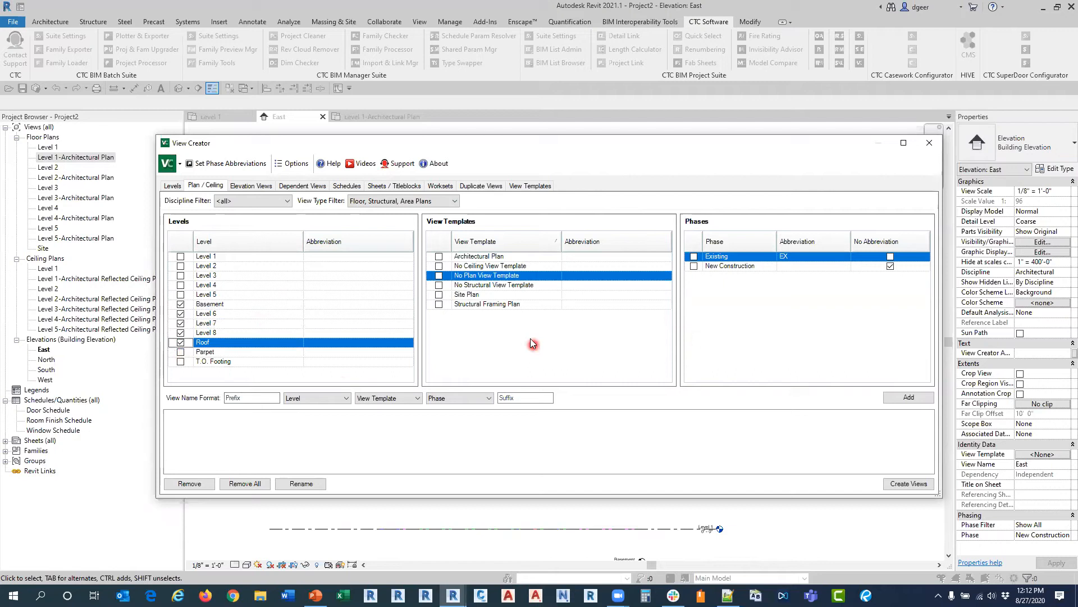
Step: Add views for the chosen levels with the Architectural Plan and No Plan View Template options in the New Construction phase
left_click(439, 256)
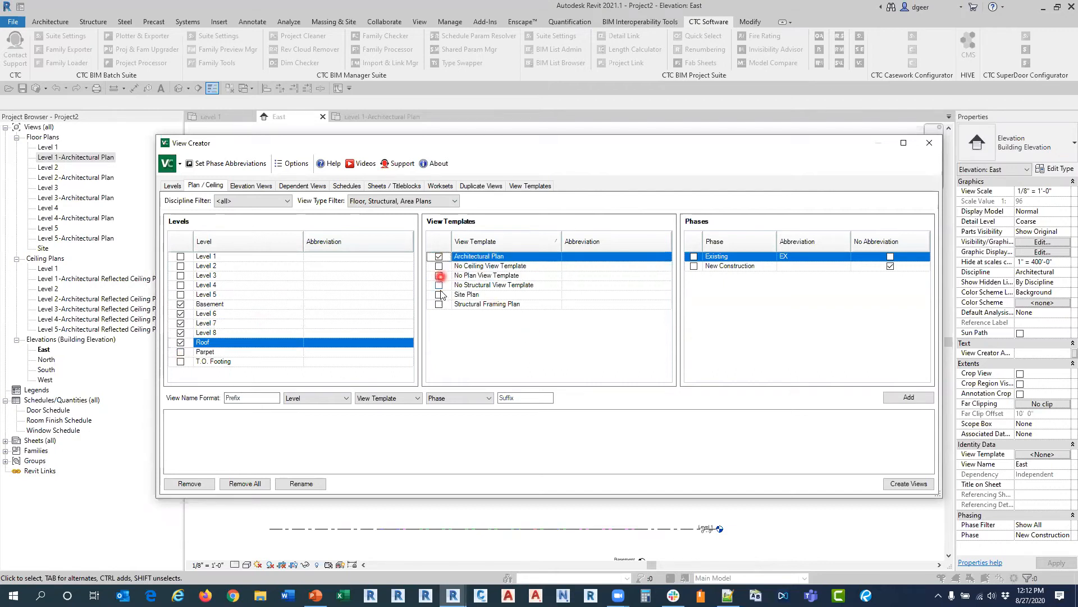
left_click(438, 275)
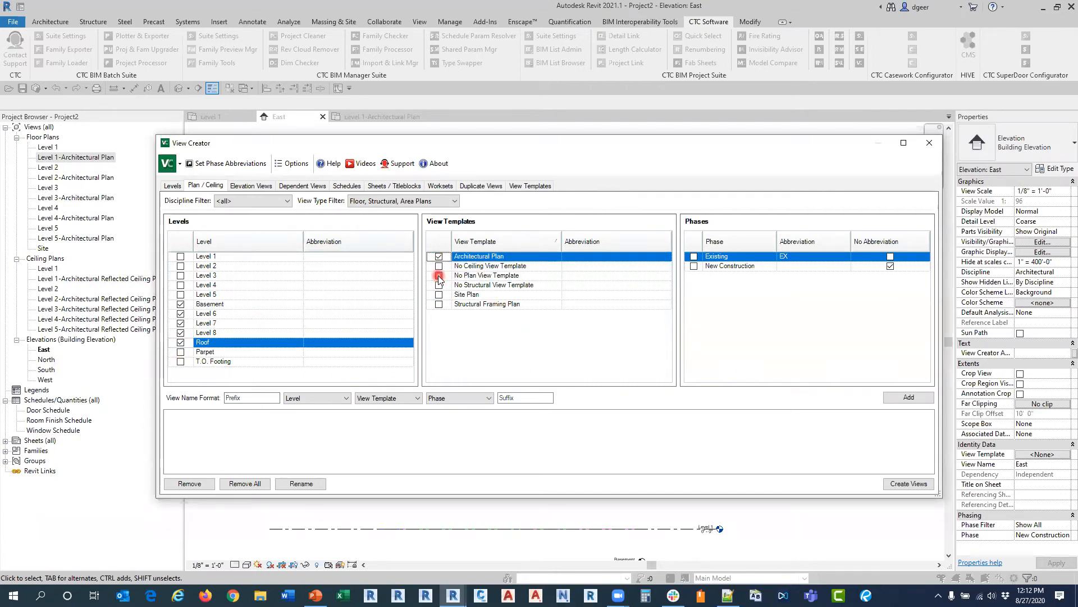
left_click(694, 265)
left_click(909, 397)
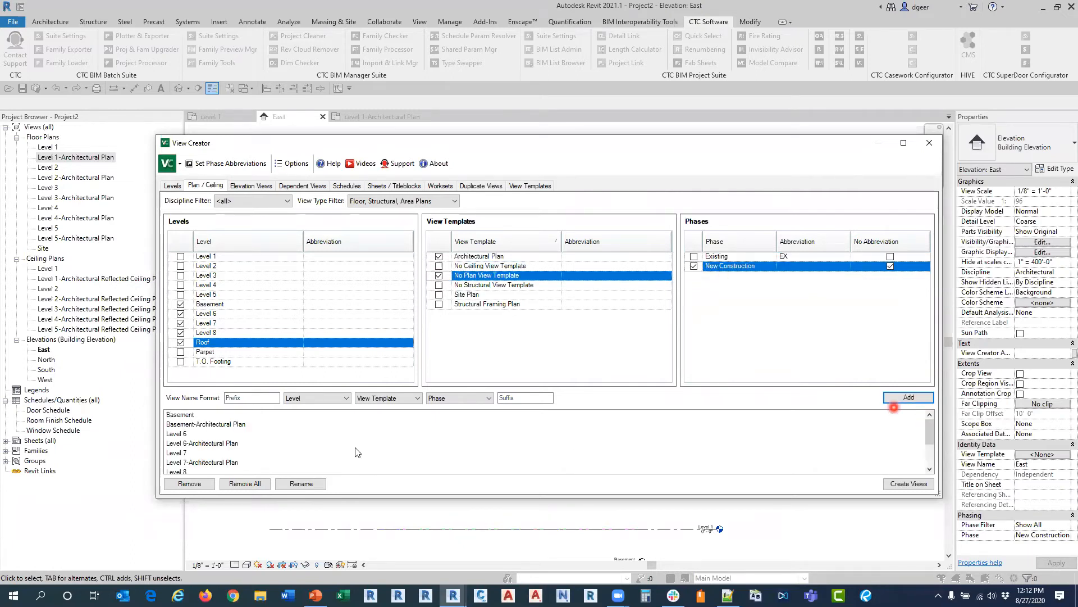
Step: Create the listed plan views in the model, close View Creator and inspect the level heads in the East elevation
left_click(230, 486)
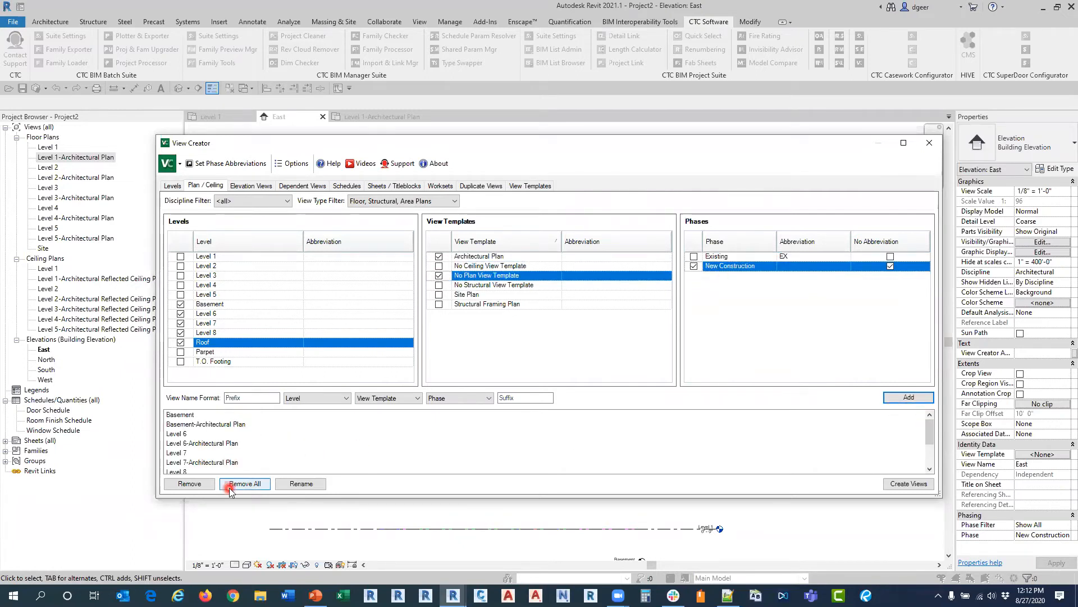
left_click(905, 484)
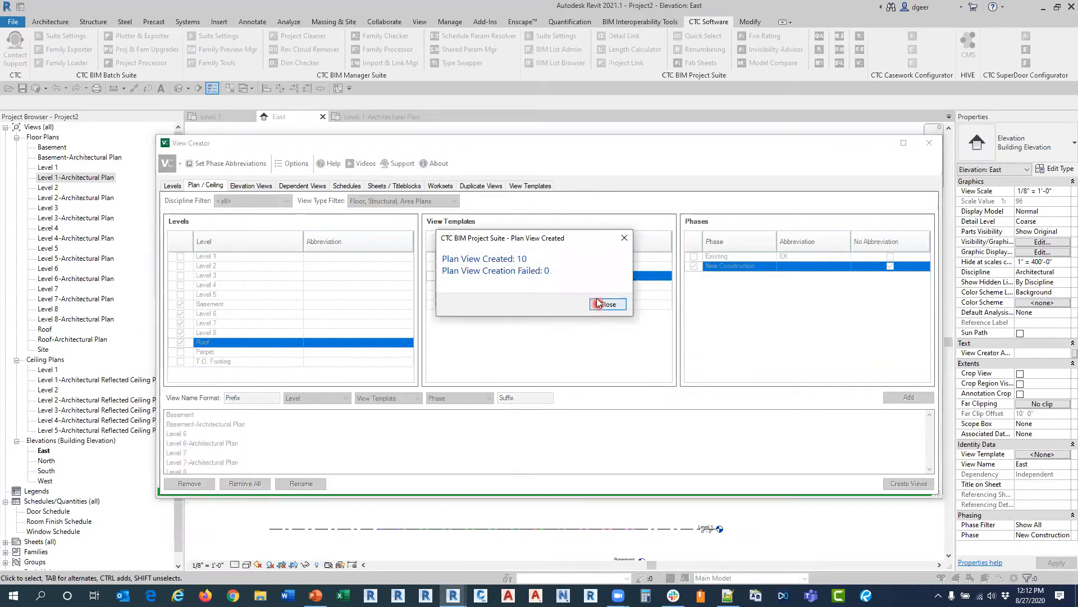
left_click(601, 304)
left_click(929, 142)
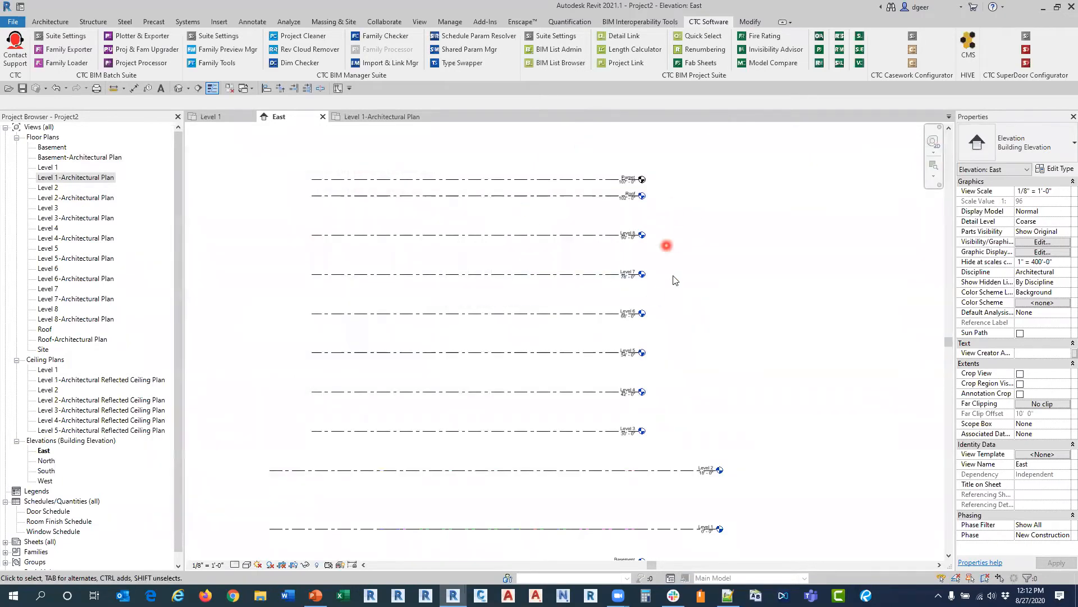
middle_click_drag(691, 444, 684, 365)
middle_click_drag(682, 281, 679, 340)
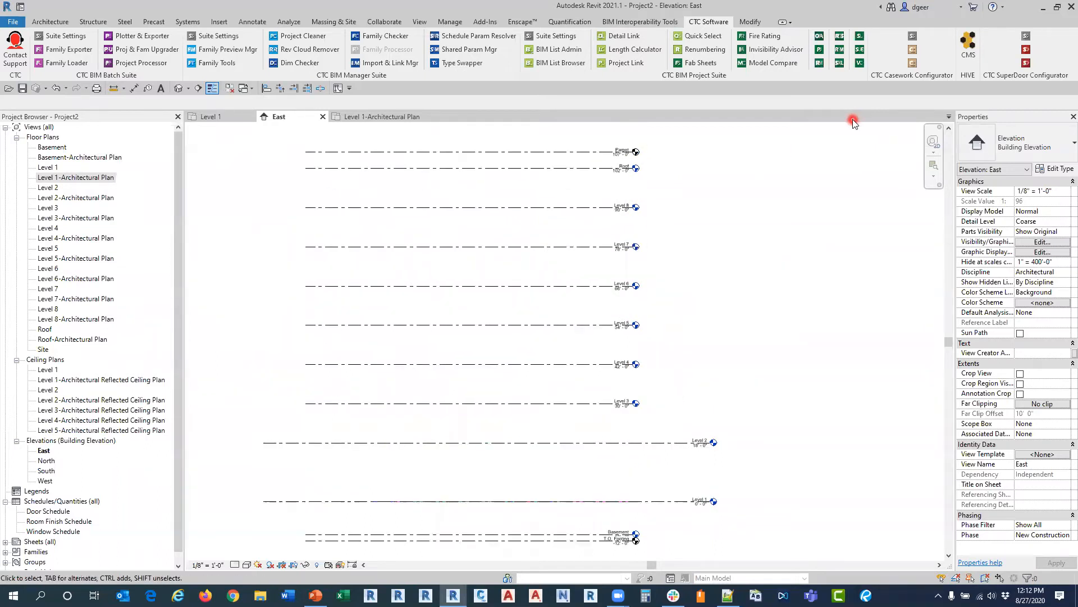
Step: Reopen View Creator for duplicating views and limit the view list to the Floor Plan type
left_click(858, 64)
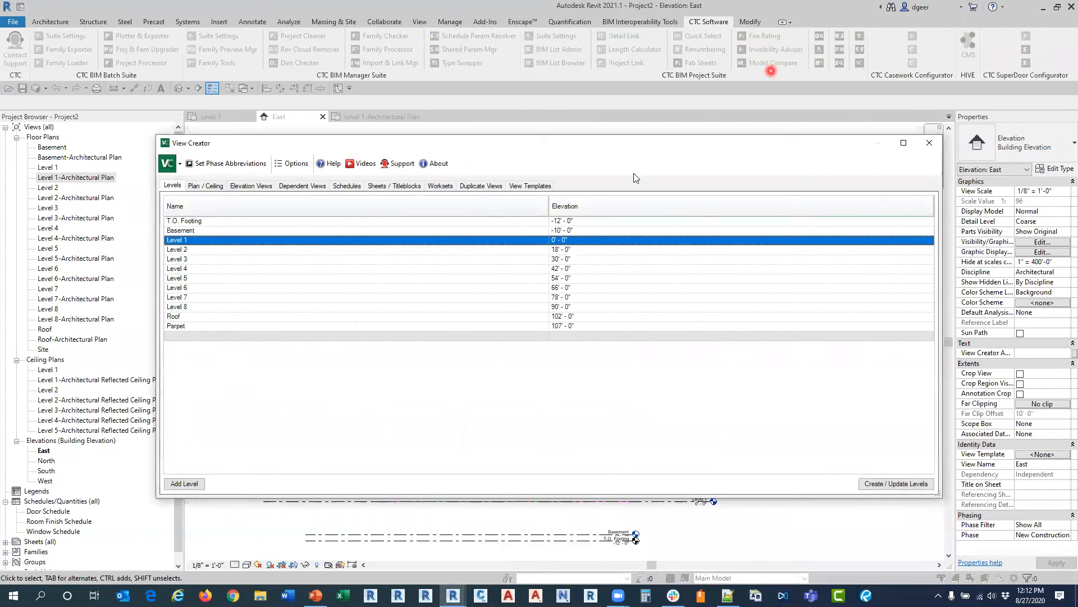
left_click(261, 185)
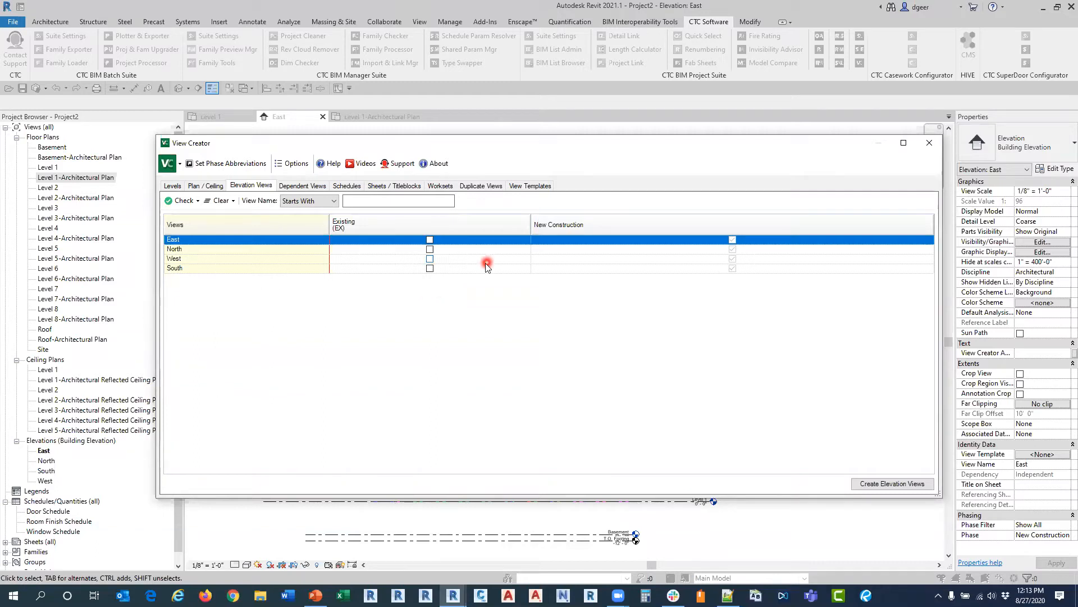
left_click(480, 188)
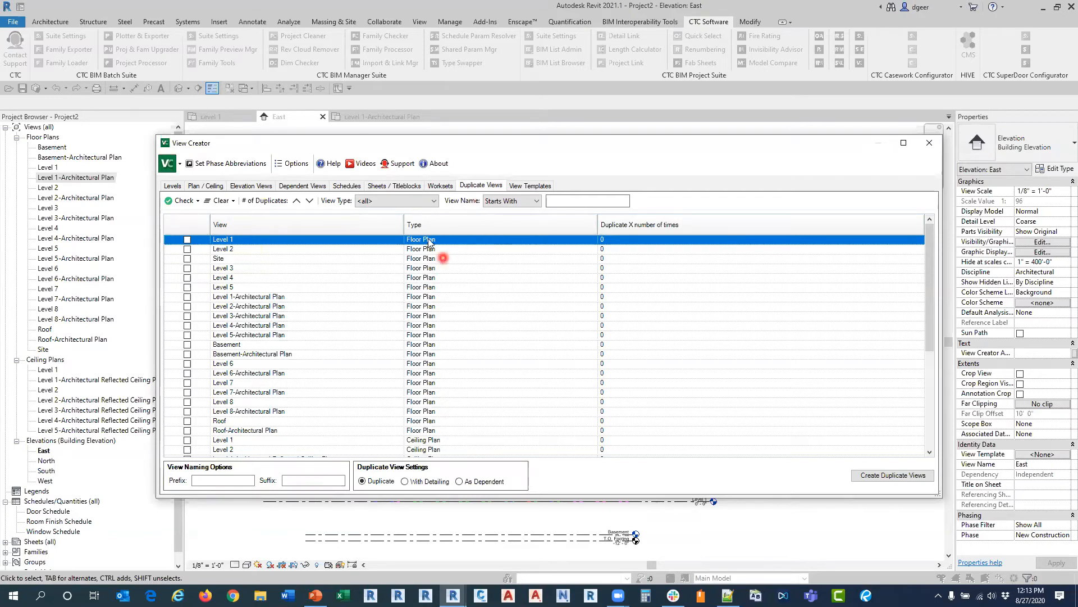
left_click(376, 202)
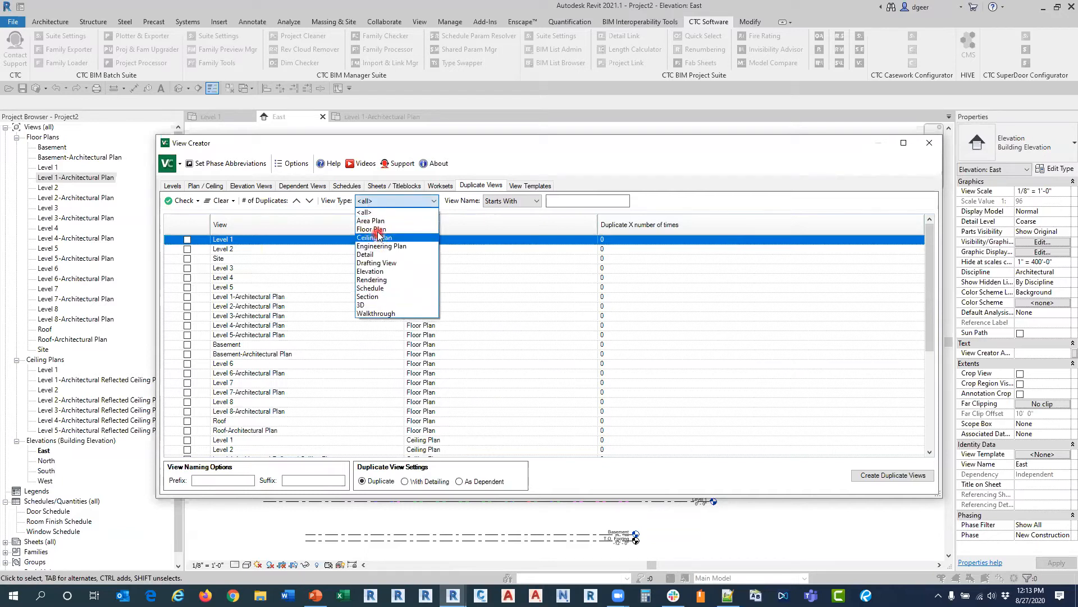
left_click(376, 229)
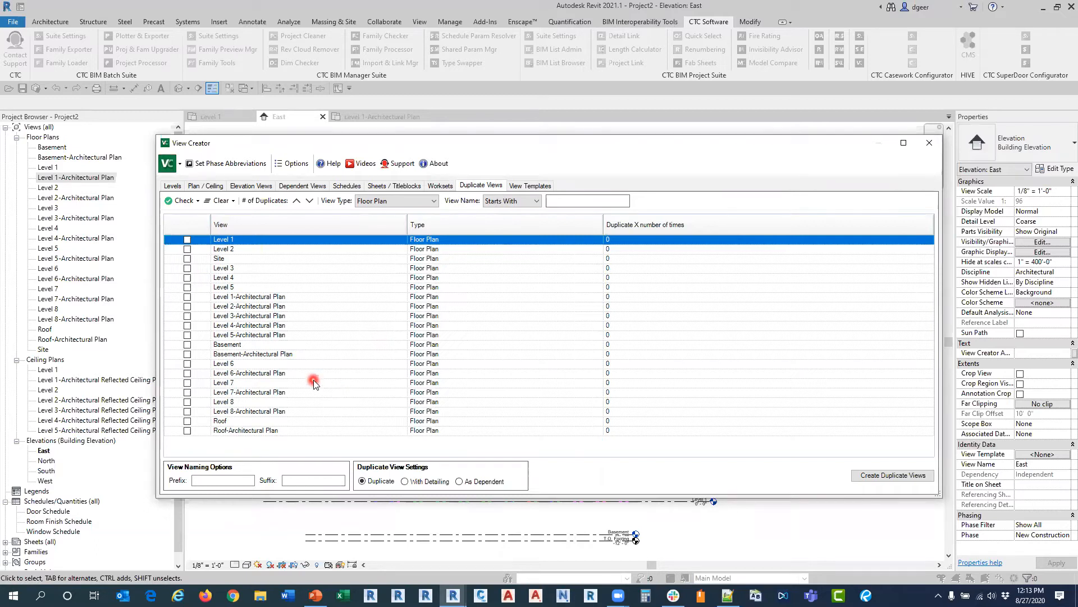
Step: Mark all listed floor plans for duplication except Site
right_click(200, 226)
mouse_move(216, 230)
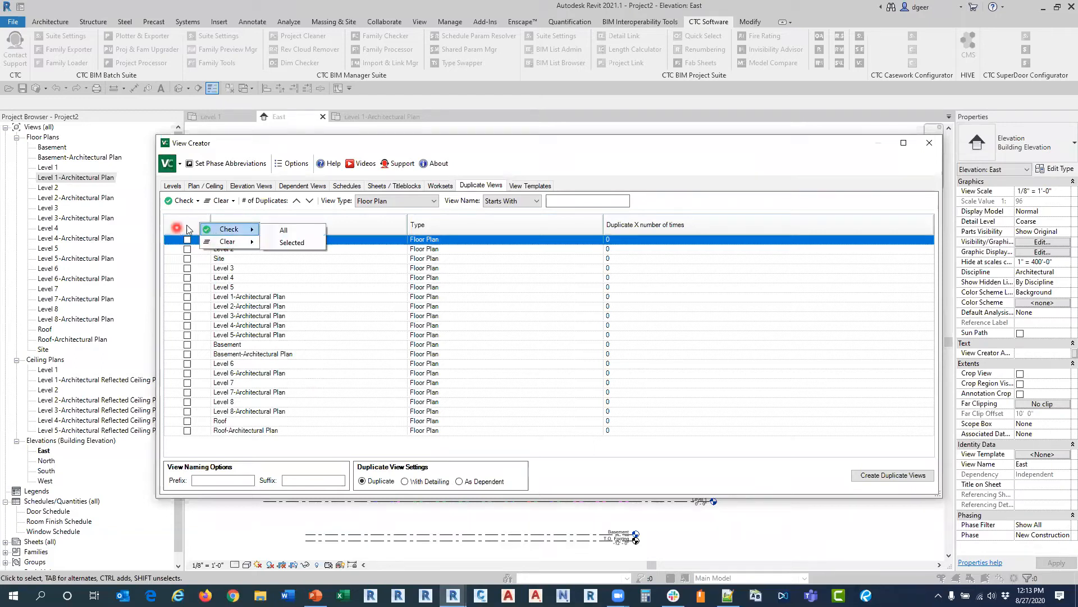
left_click(279, 230)
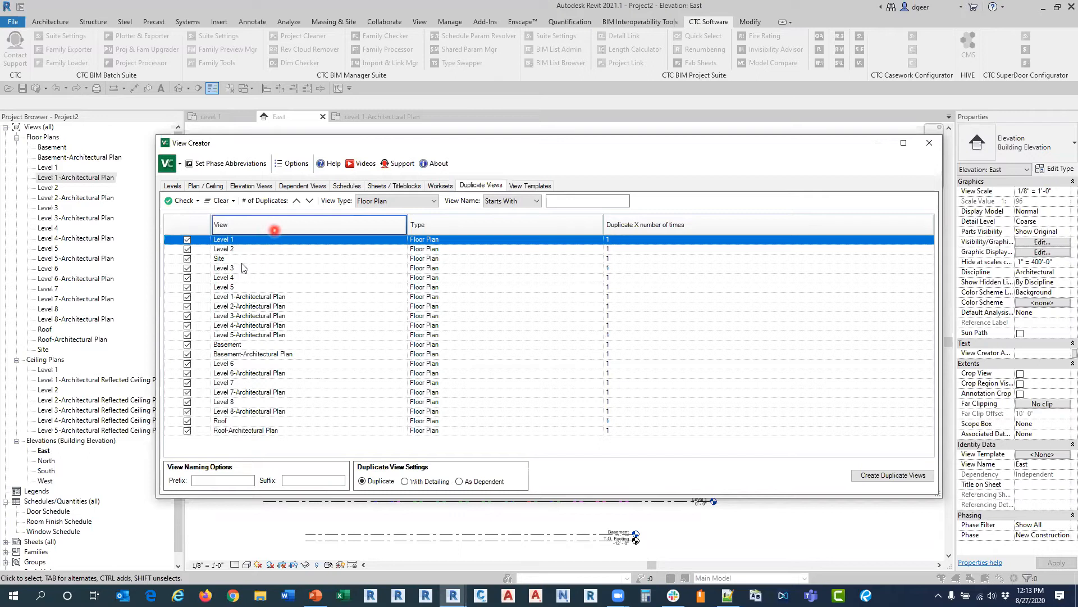
left_click(187, 258)
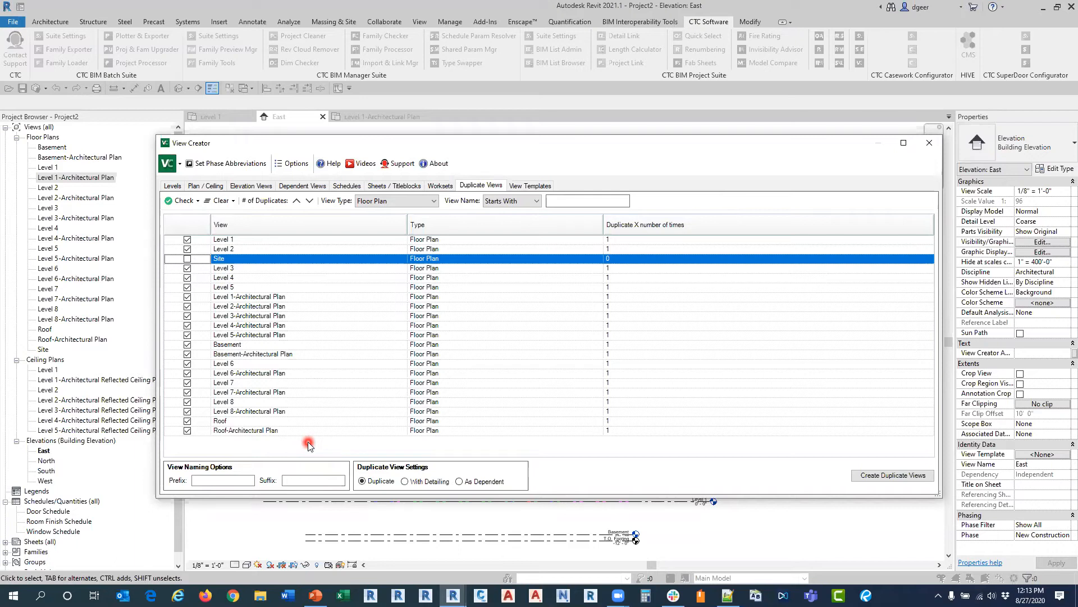
Step: Exclude the Architectural Plan views of Levels 1 to 8, Basement and Roof from duplication
left_click(303, 479)
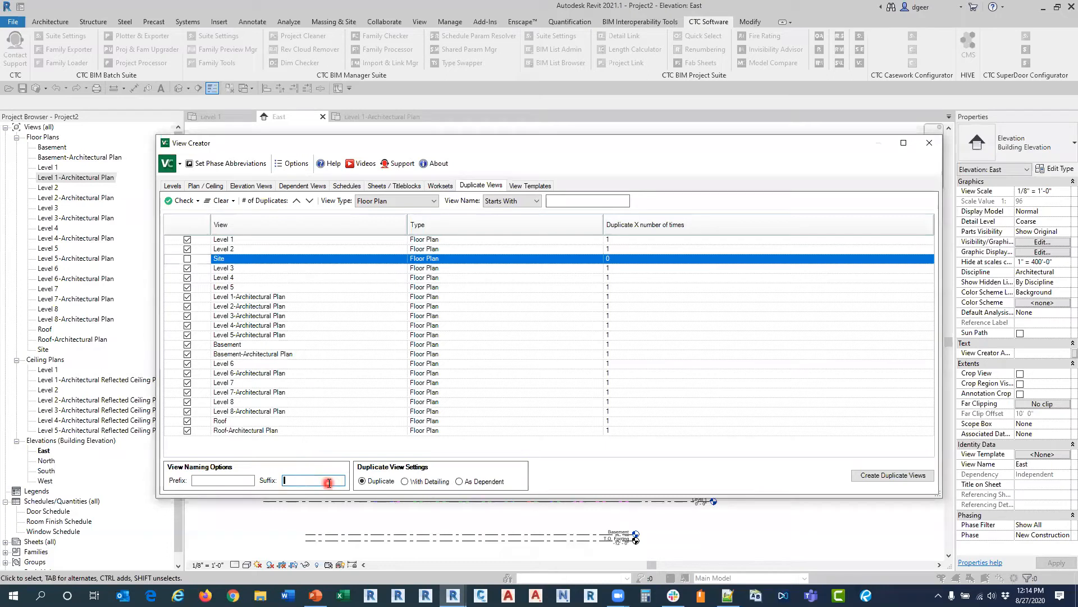
left_click(187, 296)
left_click(187, 306)
left_click(187, 316)
left_click(187, 325)
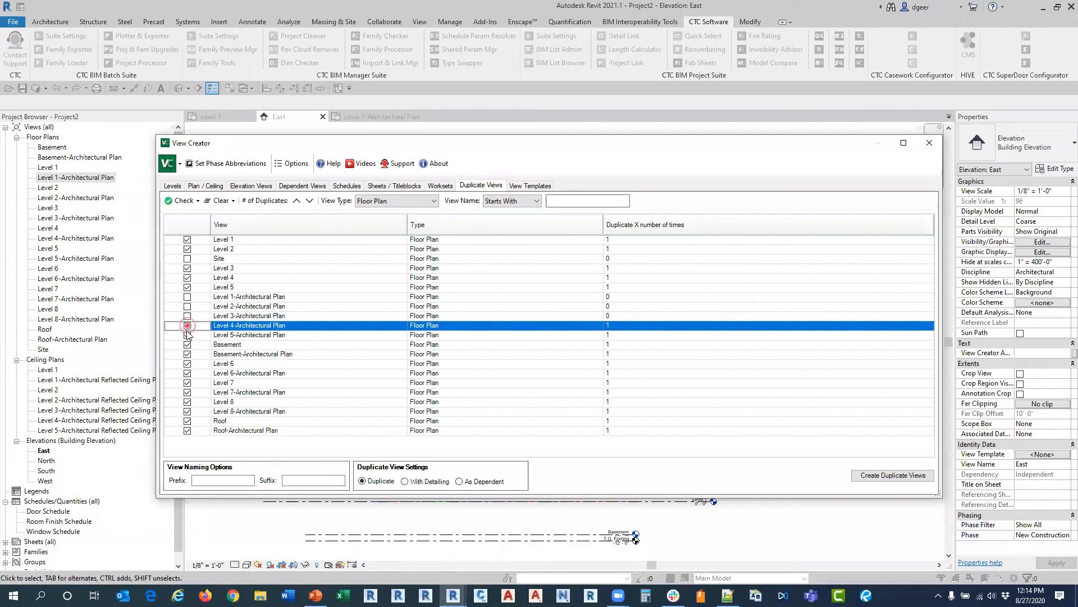
left_click(188, 335)
left_click(187, 353)
left_click(187, 373)
left_click(187, 392)
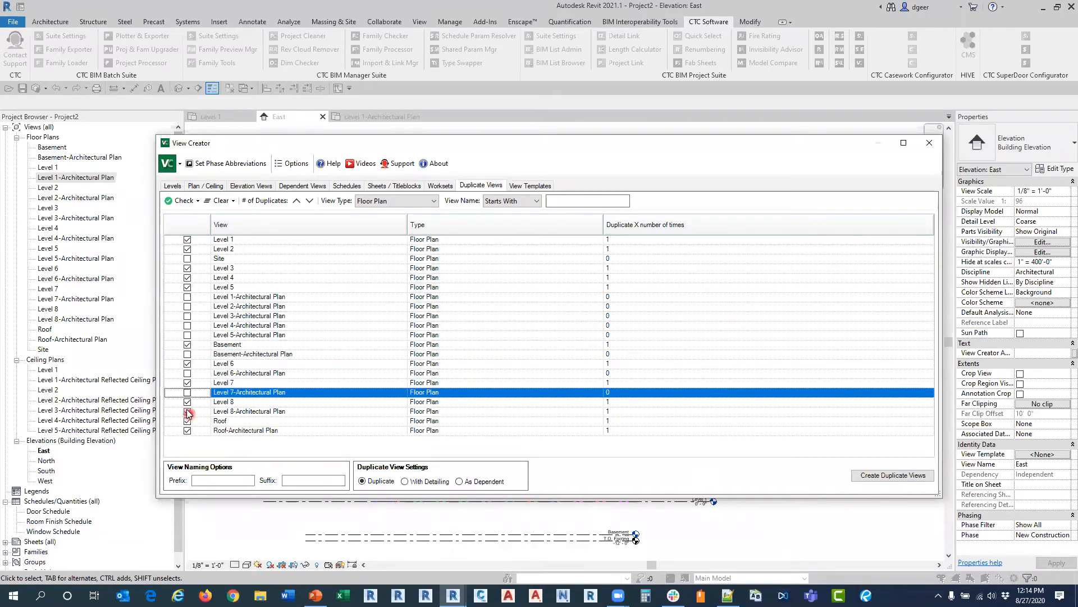
left_click(187, 411)
left_click(187, 431)
Step: Duplicate the marked floor plans once each with the name suffix "Dimension Plan"
left_click(297, 481)
type("Dim")
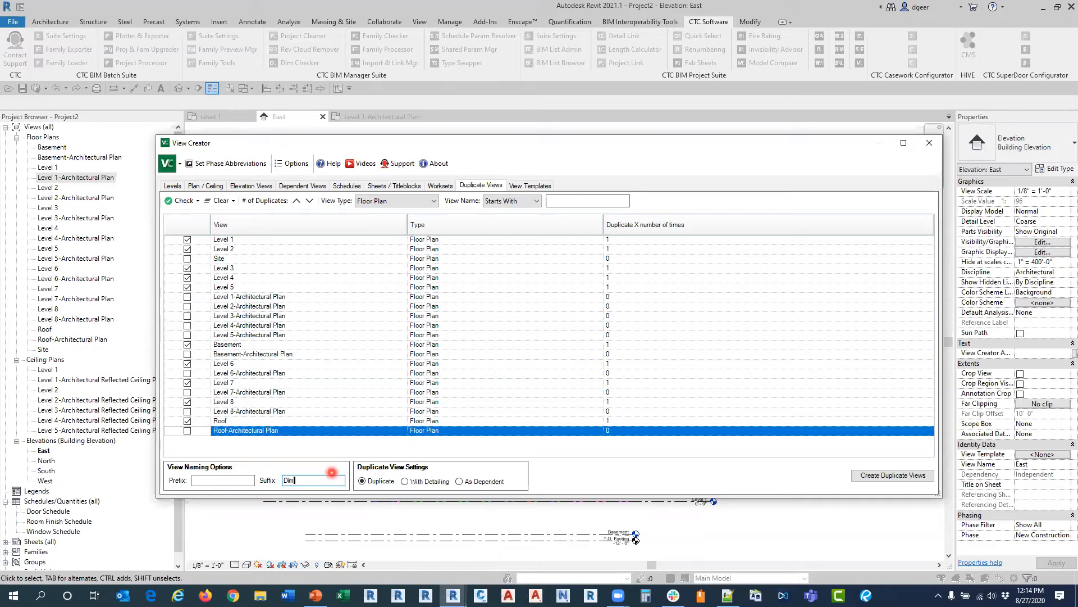
type("ension Plan")
left_click(872, 477)
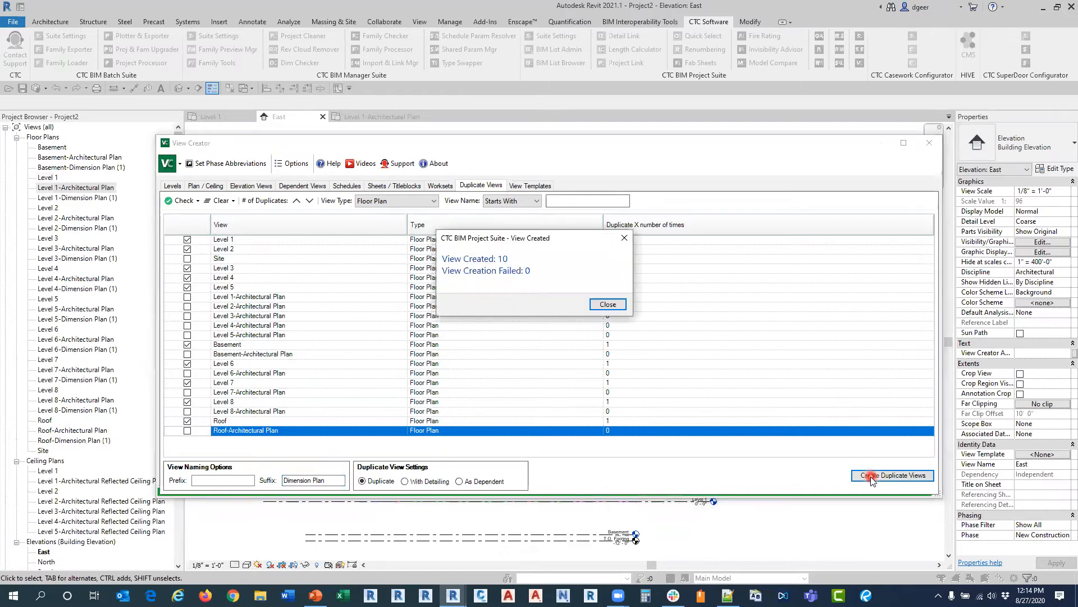
left_click(622, 305)
Step: Change the name suffix to "Furnature Plan" and duplicate the marked floor plans once each
left_click_drag(312, 480, 281, 481)
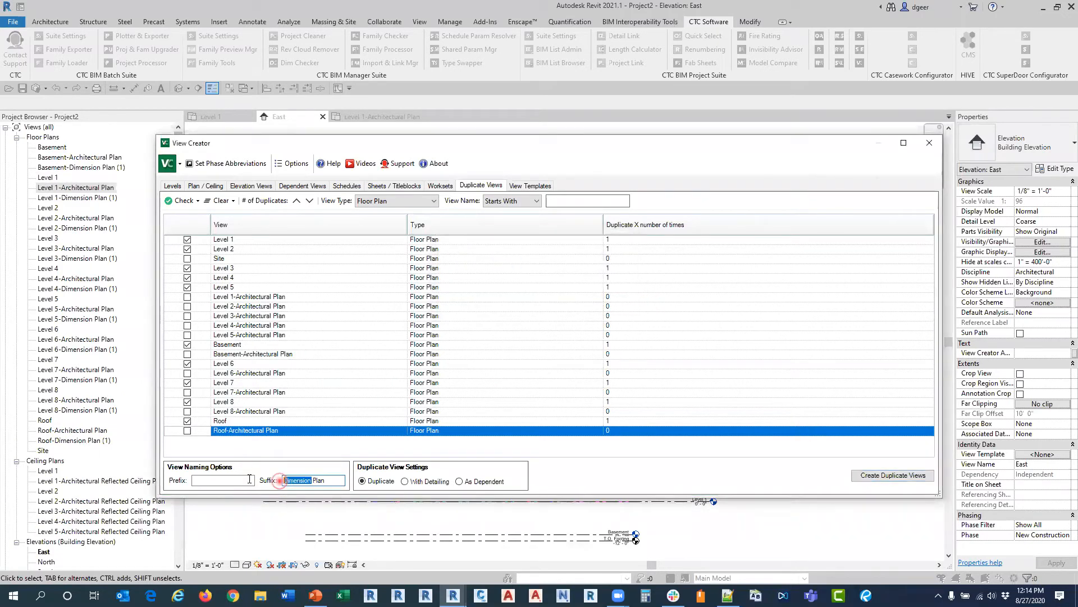
left_click(728, 596)
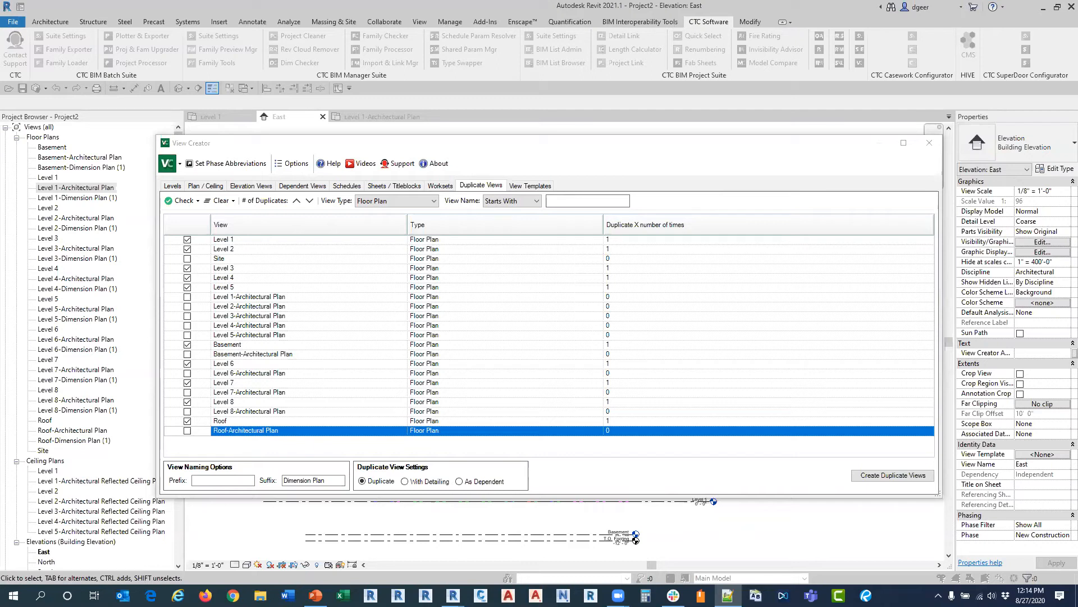
double_click(294, 481)
type("Furnature")
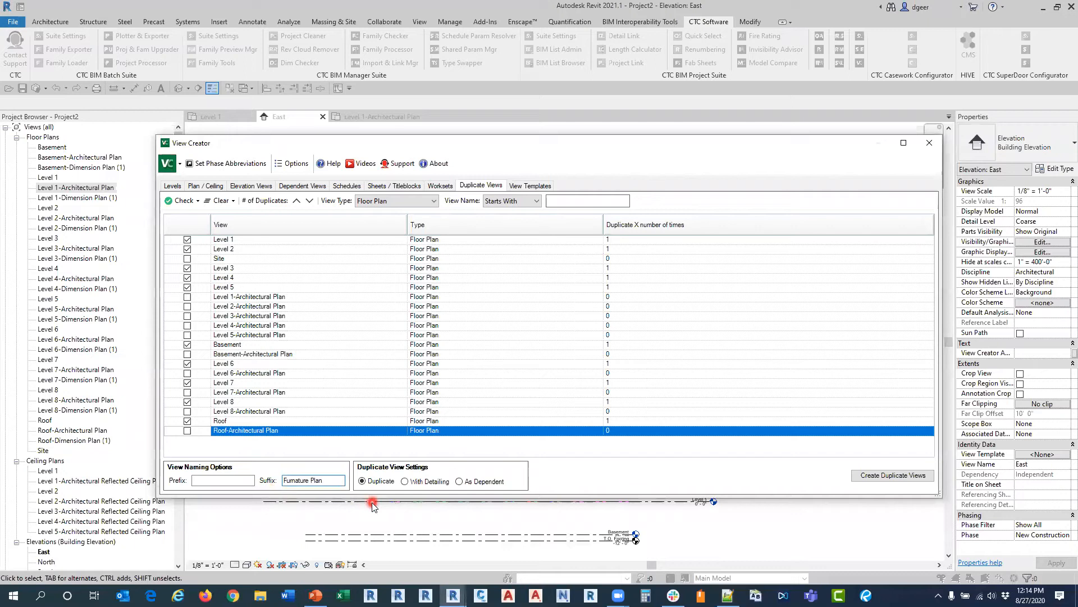
left_click(848, 475)
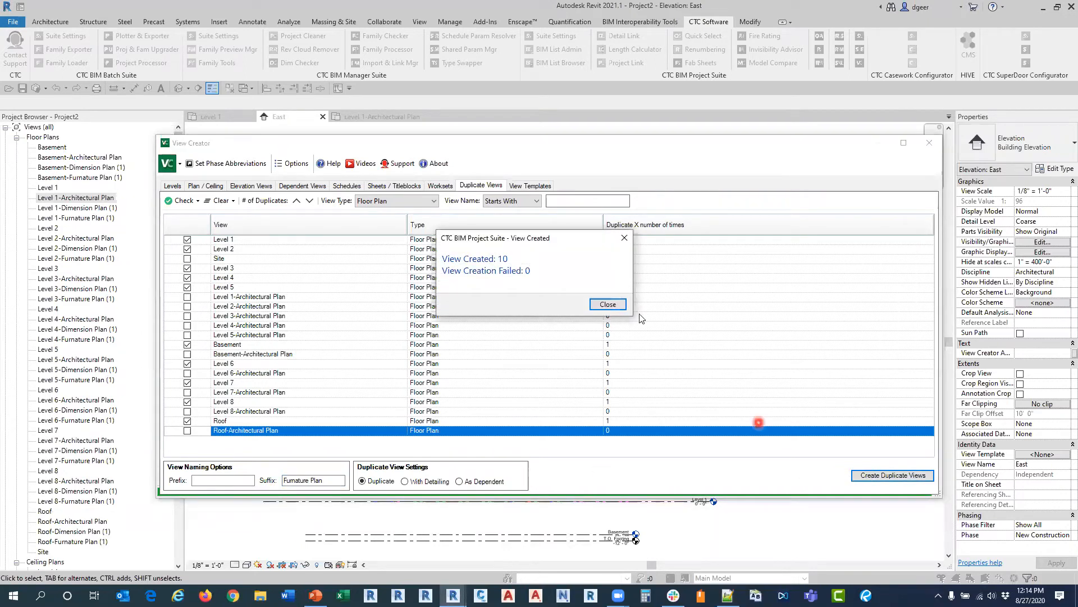
left_click(625, 306)
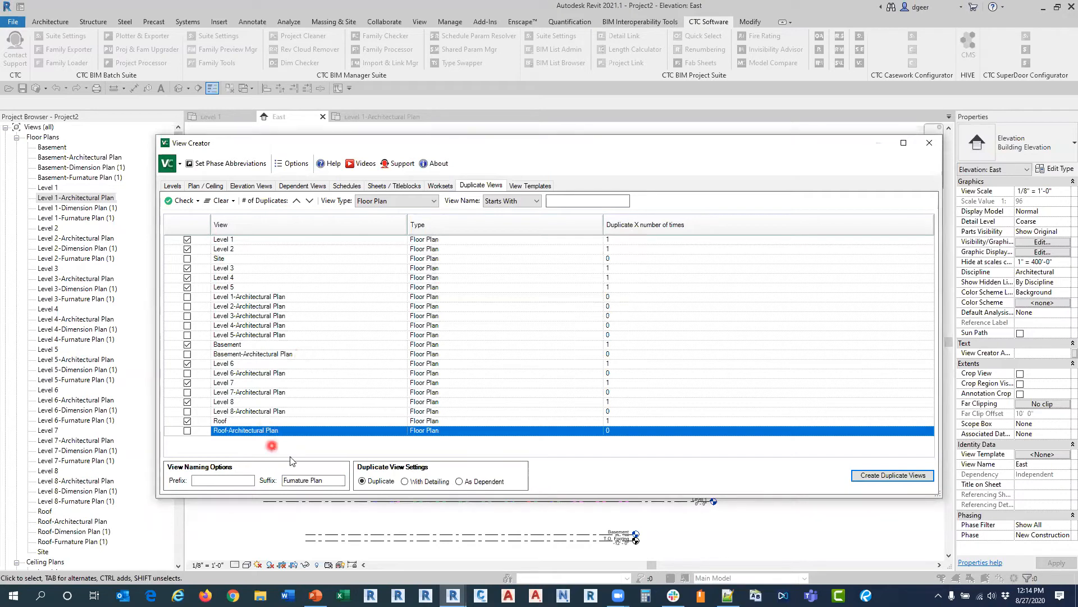
Step: Clear the name suffix and create two further sets of duplicates of the marked floor plans
left_click_drag(344, 480, 269, 477)
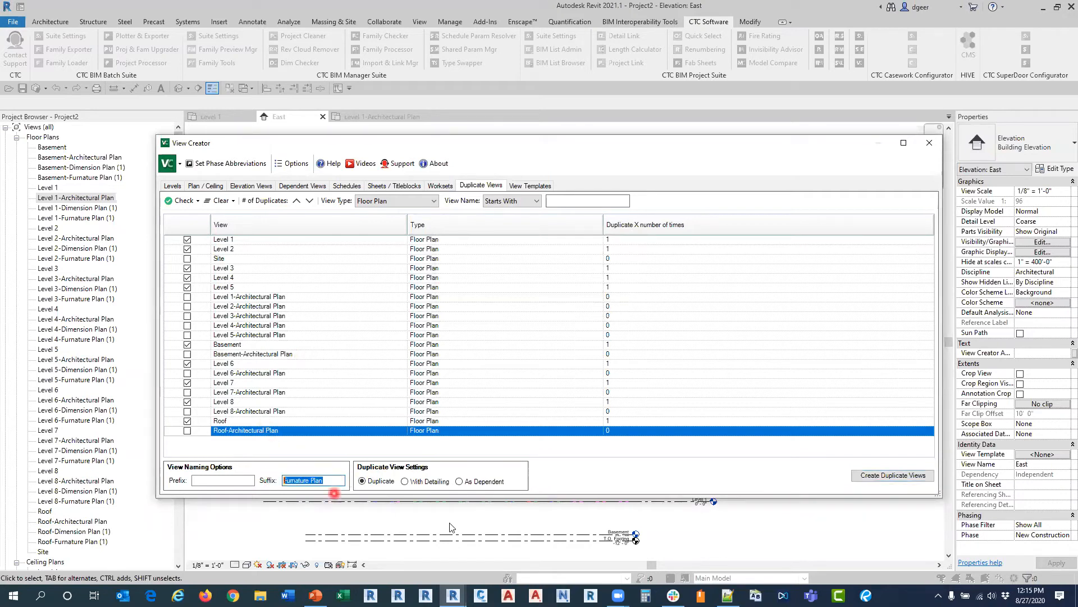
key("BackSpace")
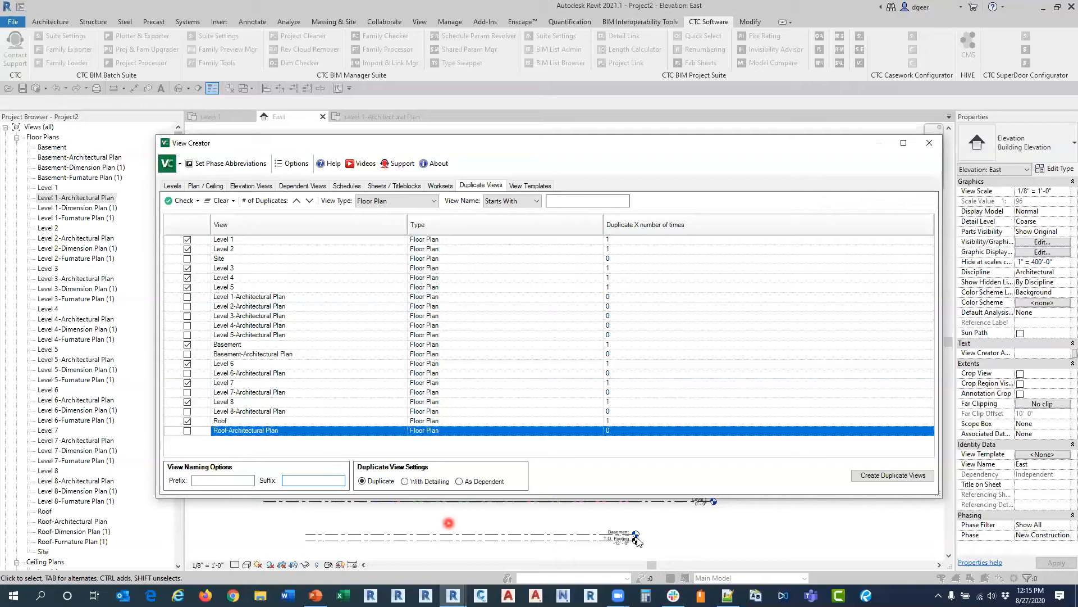
left_click(864, 476)
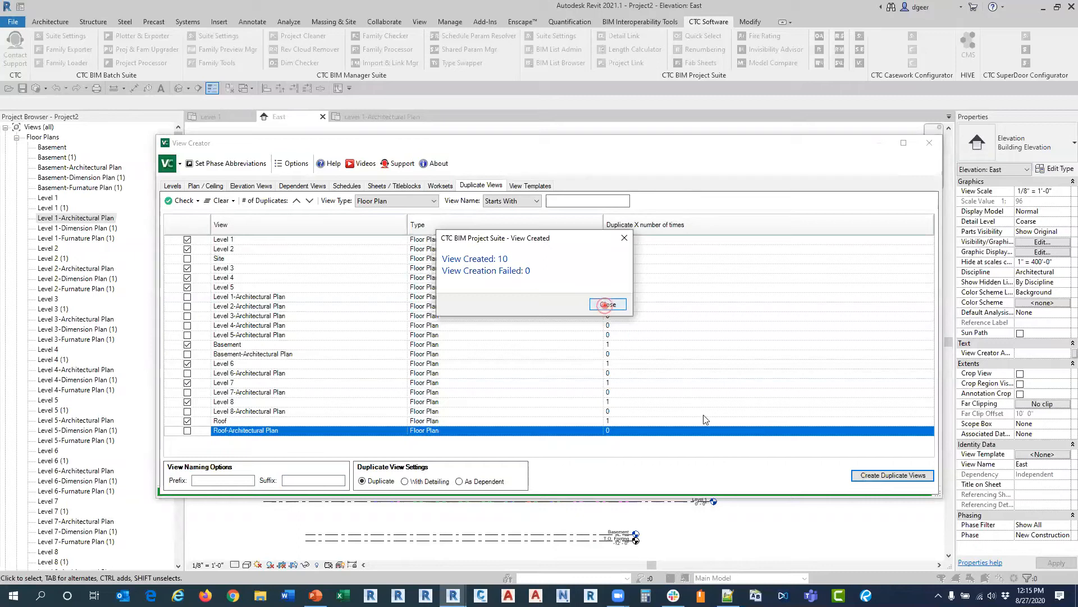
left_click(607, 305)
left_click(854, 474)
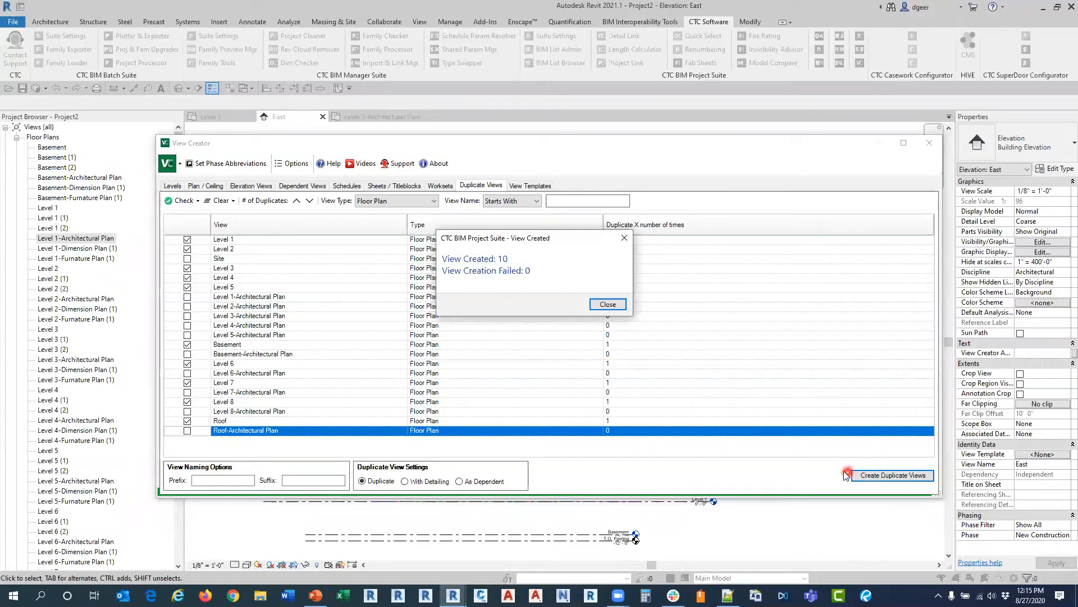
left_click(608, 305)
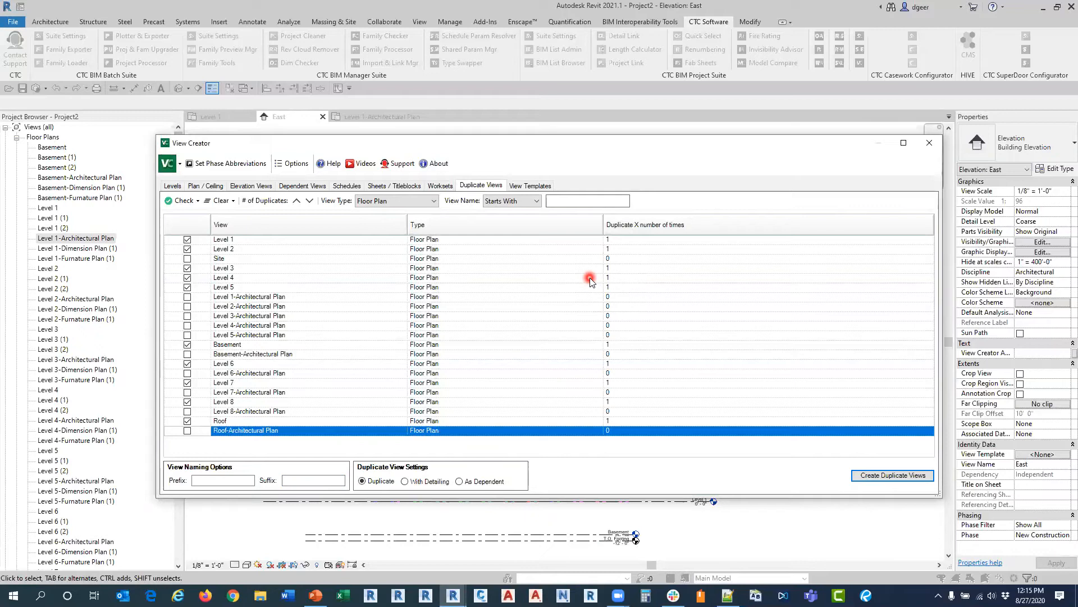
Step: Examine the view template assignments, including the views listed under Architectural Reflected Ceiling Plan and Architectural Plan
left_click(529, 186)
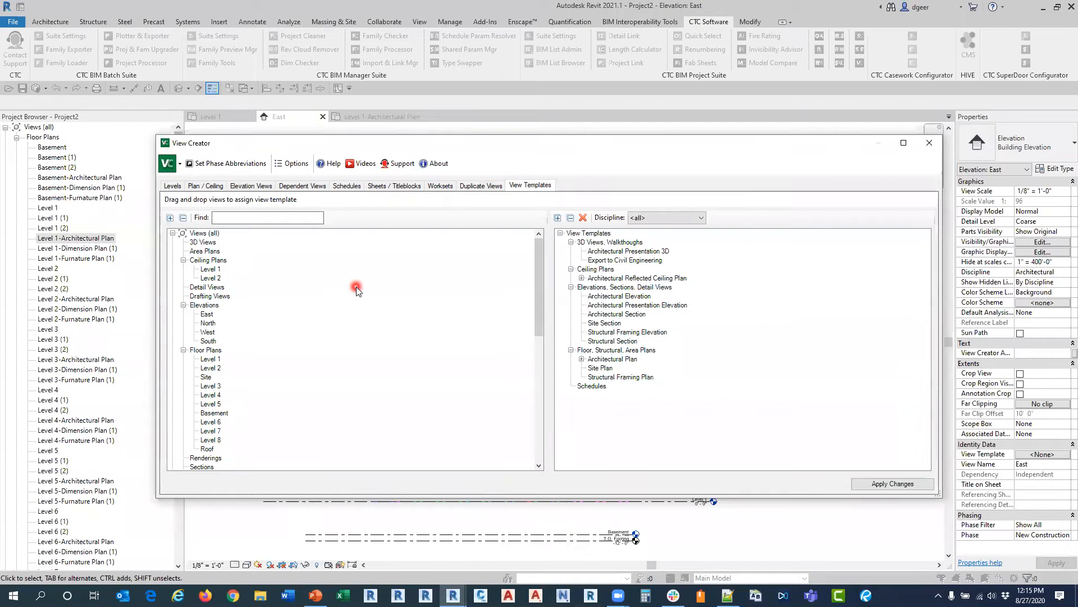
left_click_drag(539, 355, 540, 242)
left_click(582, 278)
left_click(581, 404)
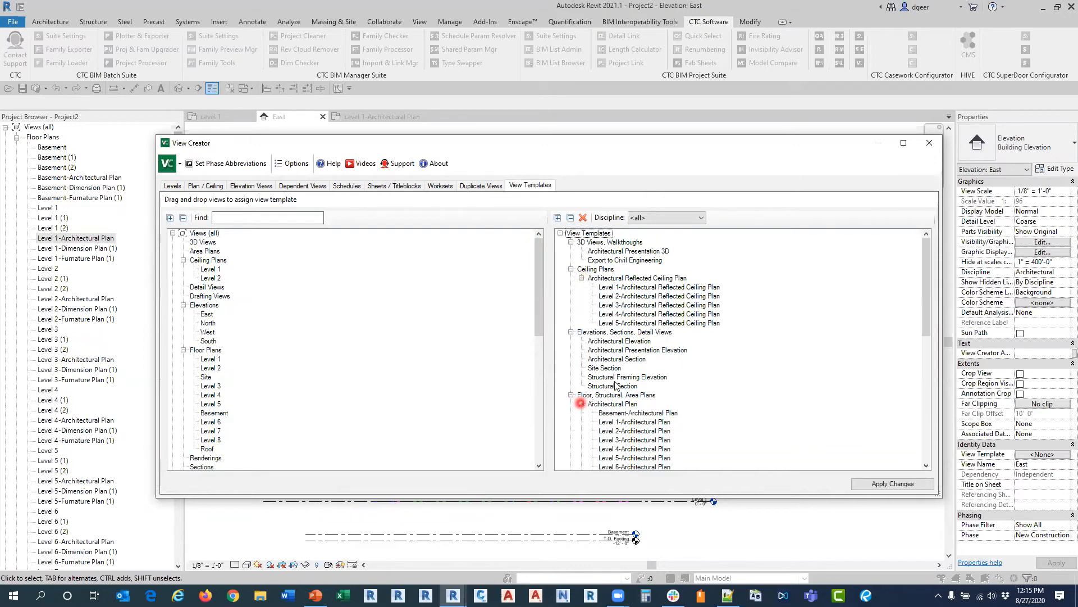
scroll(617, 385, "down", 2)
mouse_move(619, 395)
left_mouse_down()
mouse_move(367, 311)
mouse_move(333, 347)
mouse_move(303, 340)
mouse_move(275, 391)
mouse_move(292, 409)
mouse_move(246, 400)
mouse_move(224, 356)
left_mouse_up()
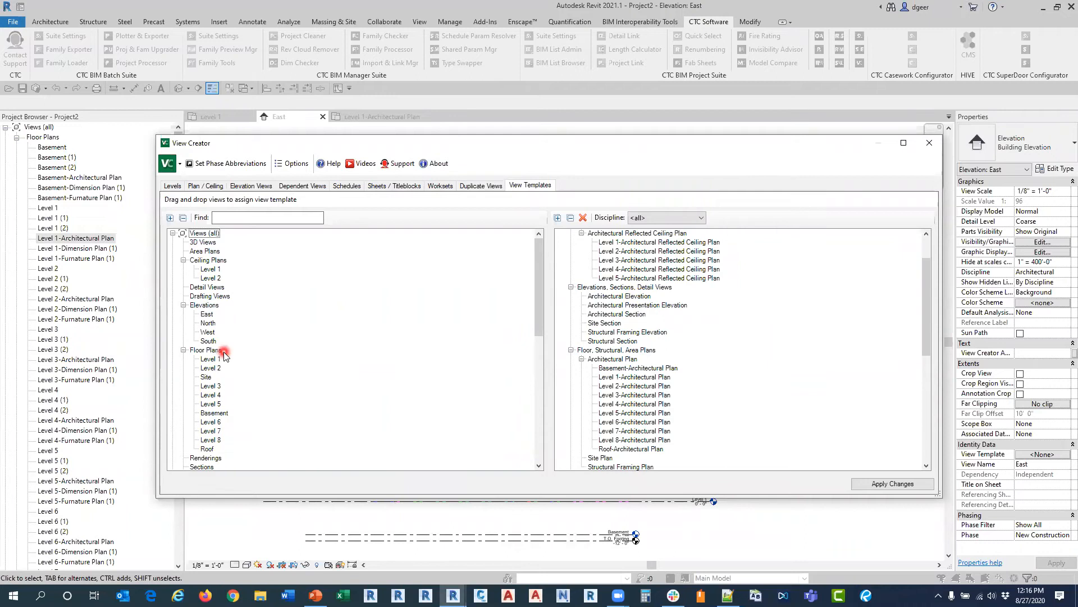
Step: Close View Creator, activate the Level 1 floor plan view and reopen View Creator to refresh its view list
left_click(932, 145)
left_click(212, 116)
left_click(861, 61)
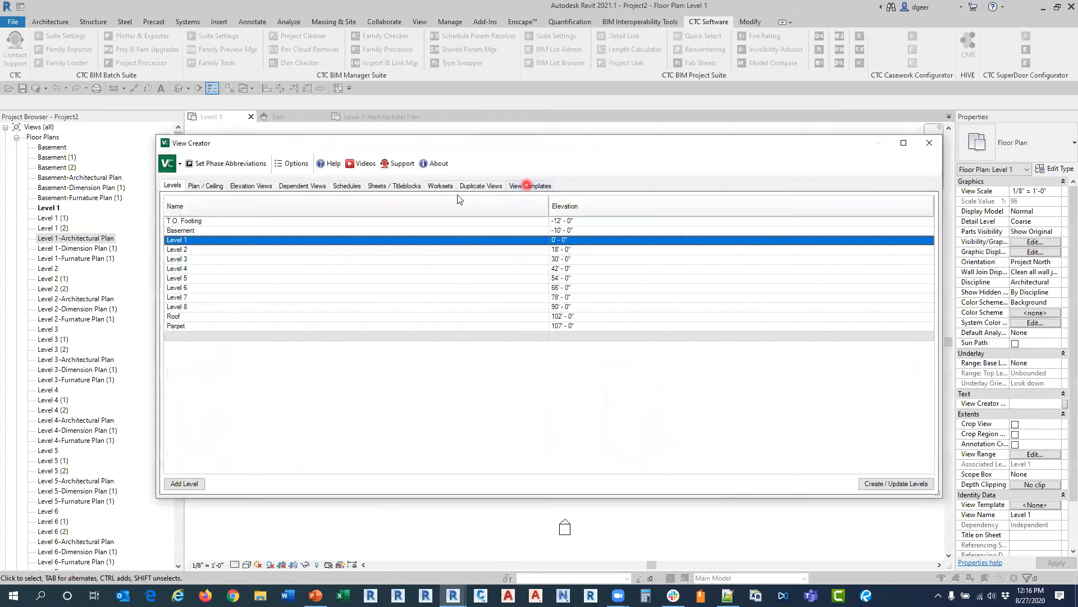
left_click(528, 186)
left_click_drag(532, 270, 513, 315)
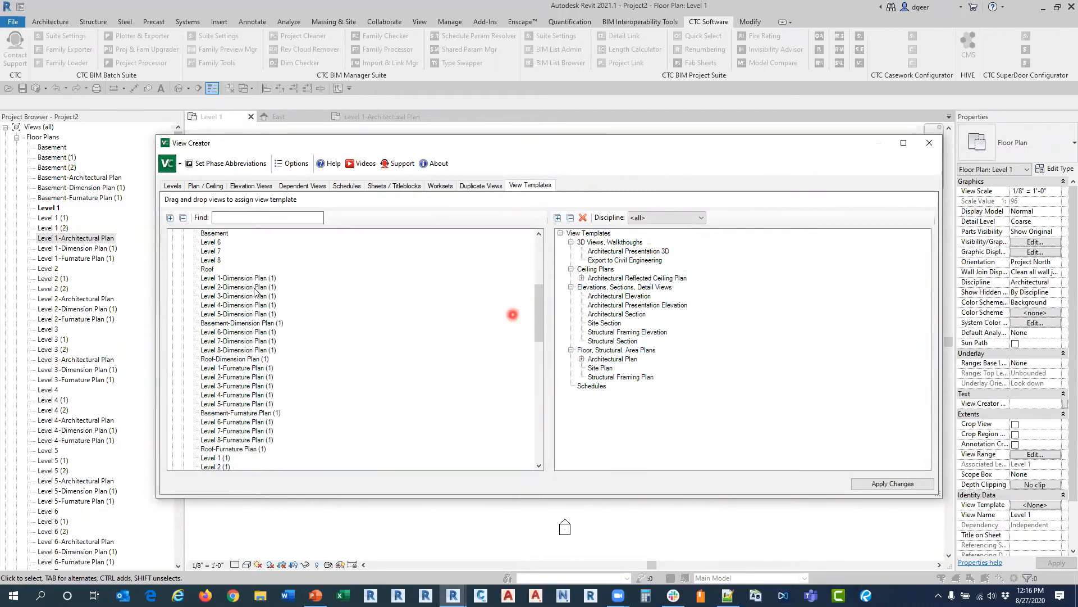
left_click_drag(238, 278, 246, 366)
left_click(247, 366, "shift")
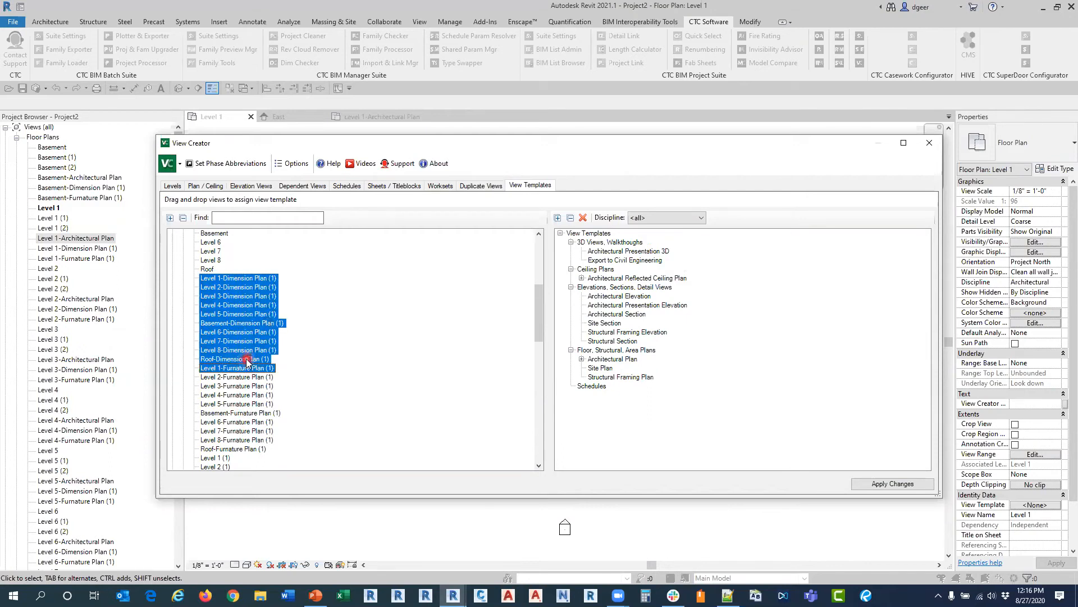
left_click(246, 361)
left_click_drag(249, 279, 226, 374)
left_click(231, 360, "shift")
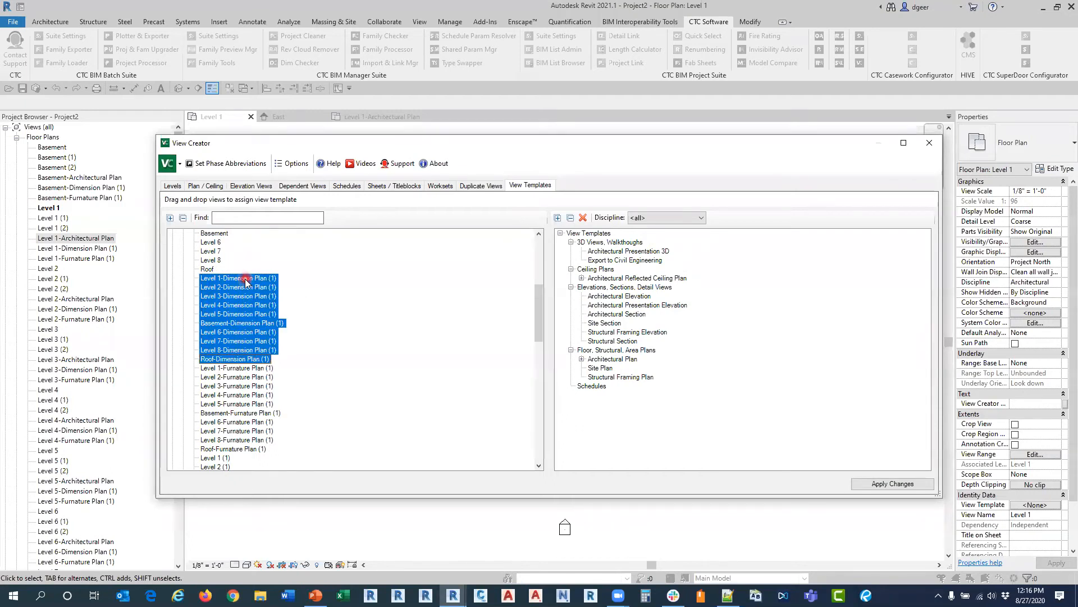
left_click_drag(246, 281, 617, 358)
left_click(555, 453)
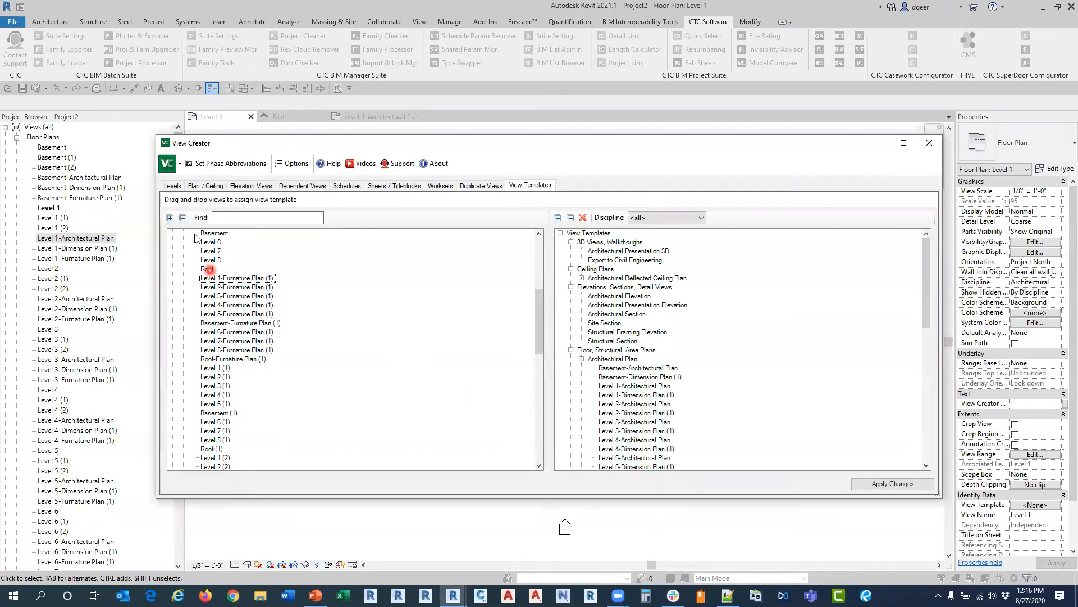
left_click(105, 193)
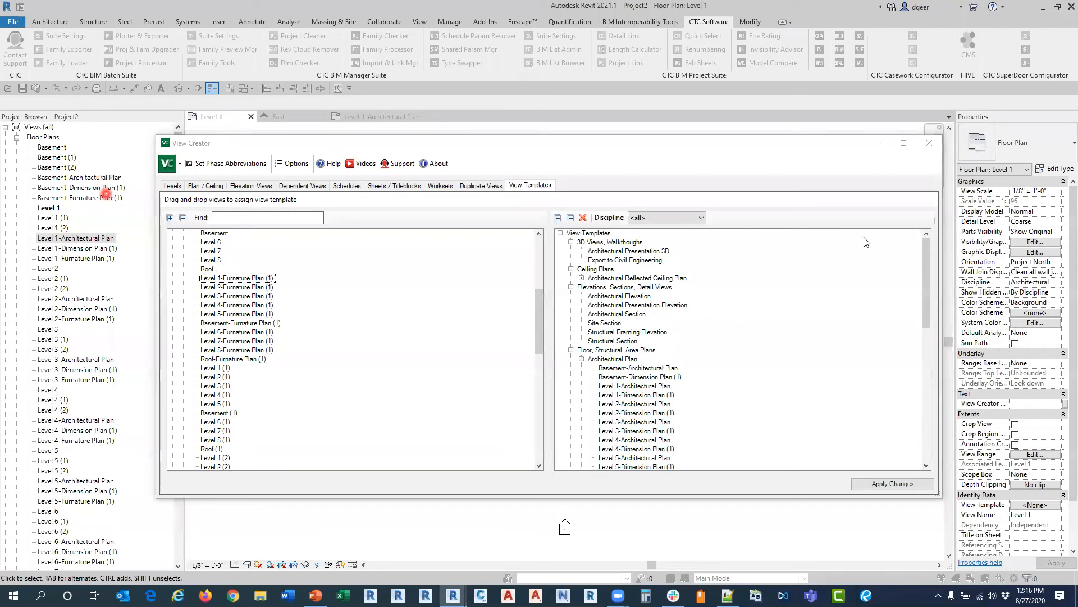
left_click(930, 142)
Step: Open the Basement-Dimension Plan (1) view, then bring up View Creator's template assignments at the Dimension Plan views
left_click(81, 187)
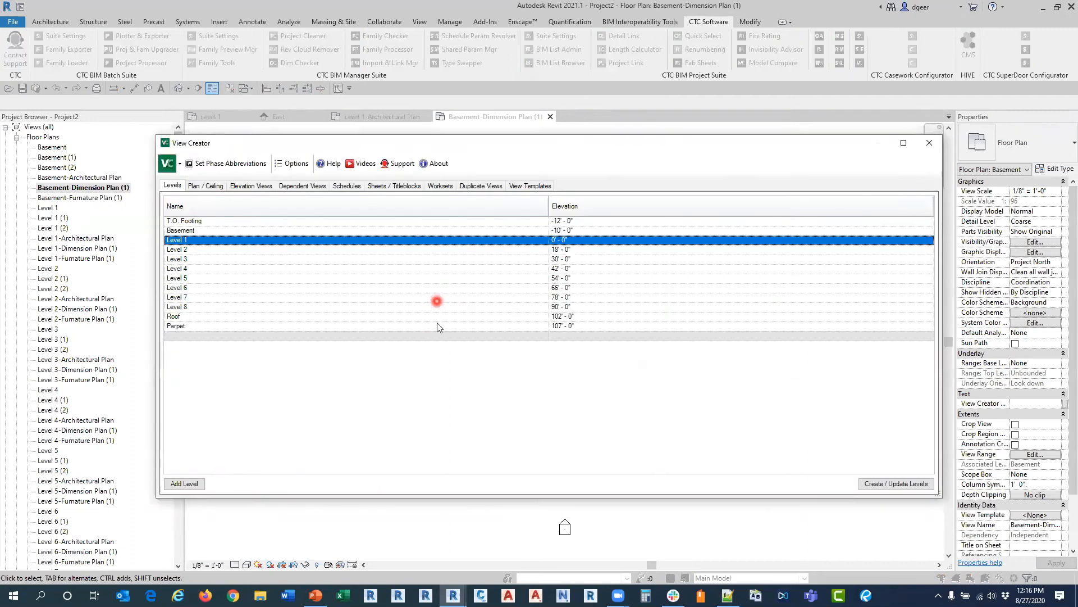
left_click(528, 186)
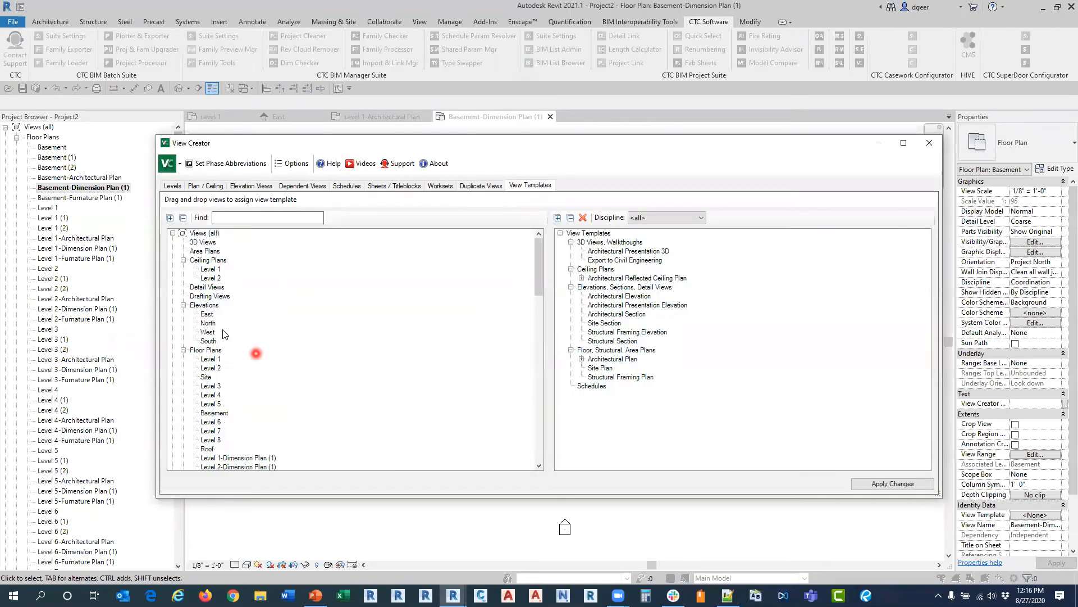
left_click_drag(540, 272, 538, 318)
left_click_drag(650, 148, 639, 144)
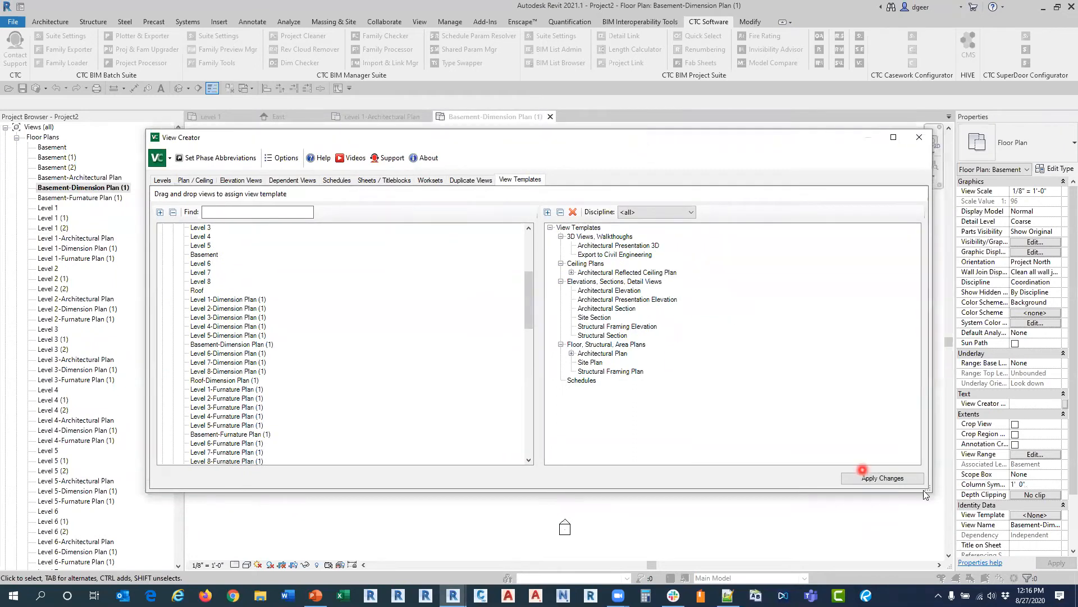
left_click(1024, 516)
Step: Assign the Architectural Plan view template to all Dimension Plan views from Level 1 to Roof, apply the changes and close View Creator
left_click(242, 301)
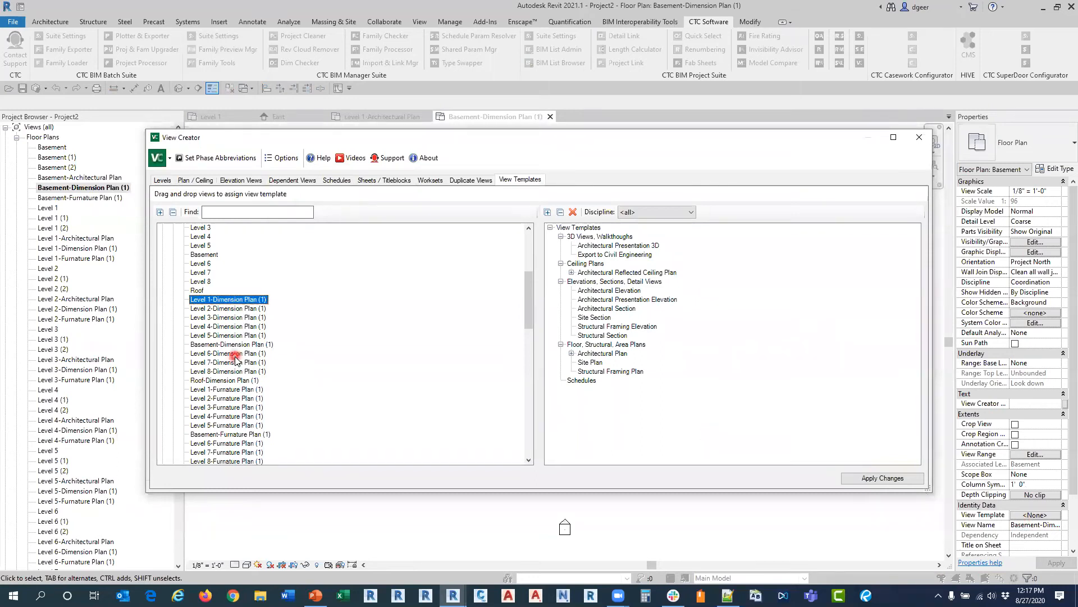
left_click(228, 380, "shift")
left_click_drag(240, 300, 600, 356)
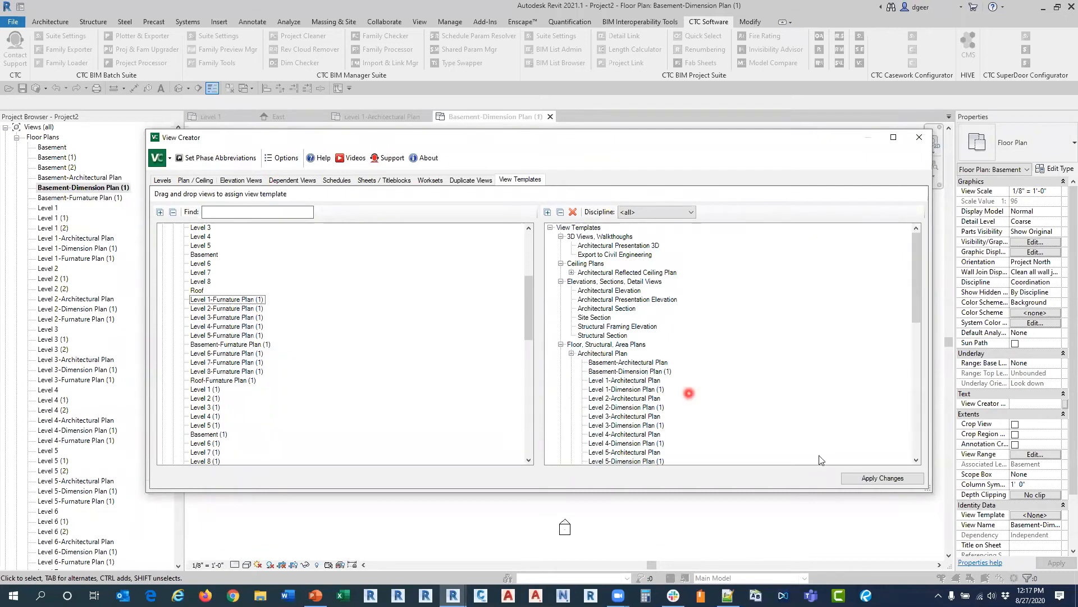
left_click(862, 479)
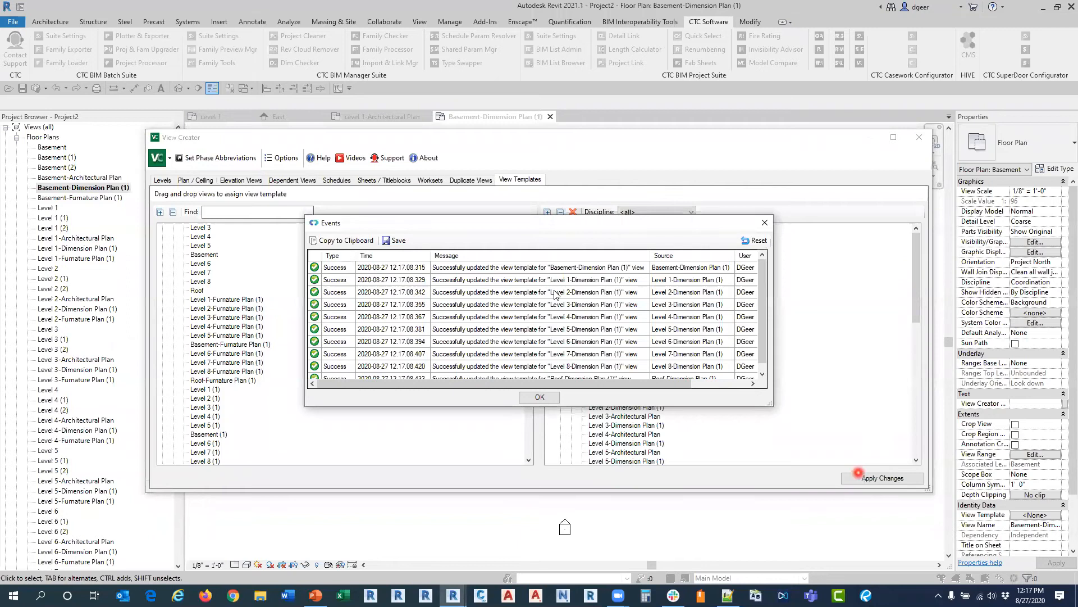
left_click(544, 397)
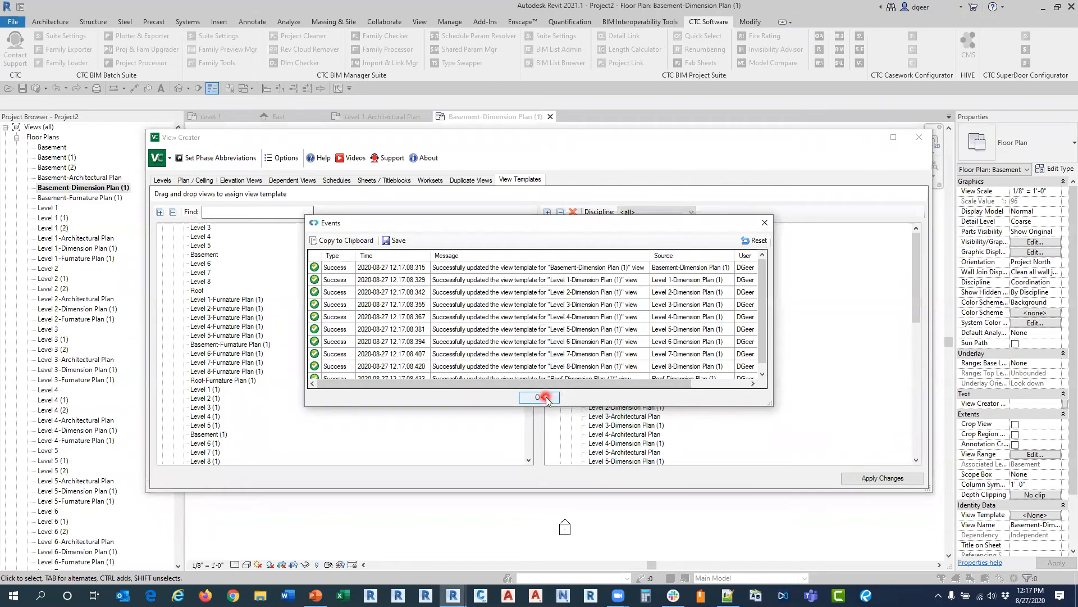
left_click(547, 398)
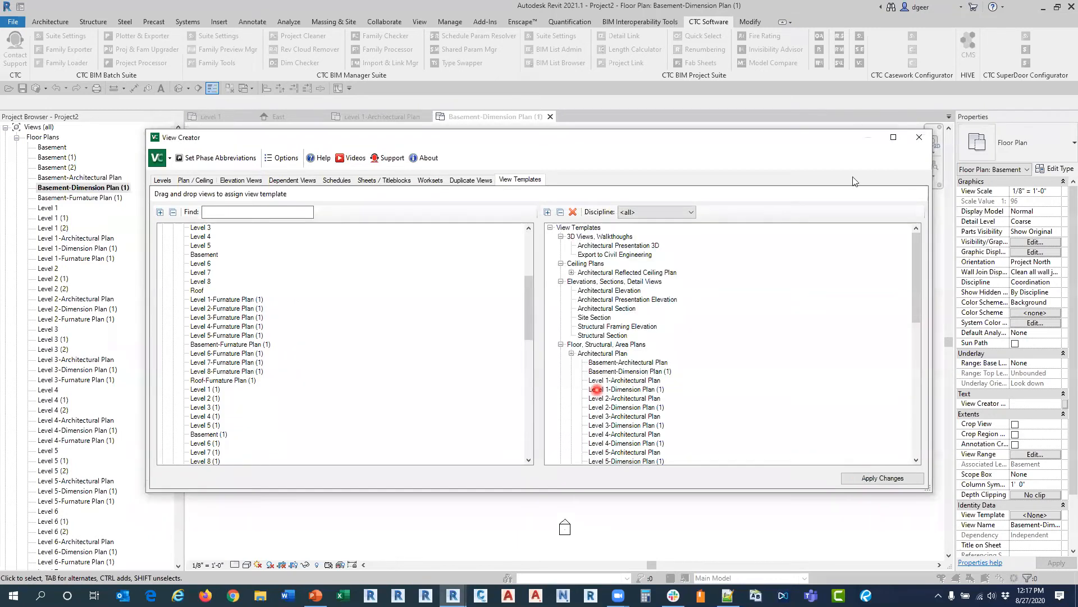
left_click(919, 138)
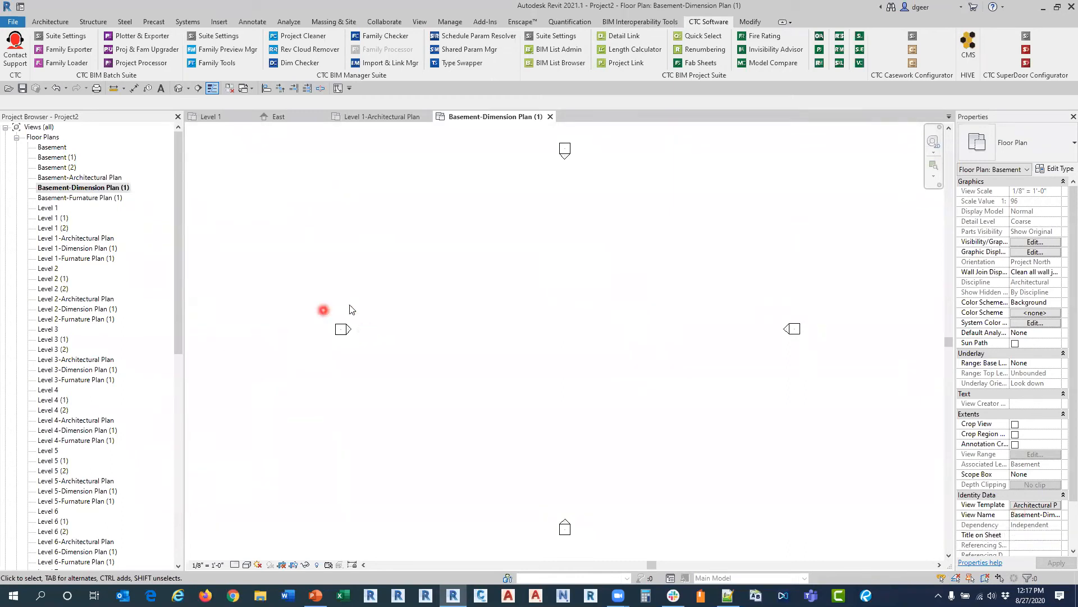
Step: Check in View Creator which floor plans are listed under the Architectural Plan view template
left_click(860, 64)
left_click(860, 64)
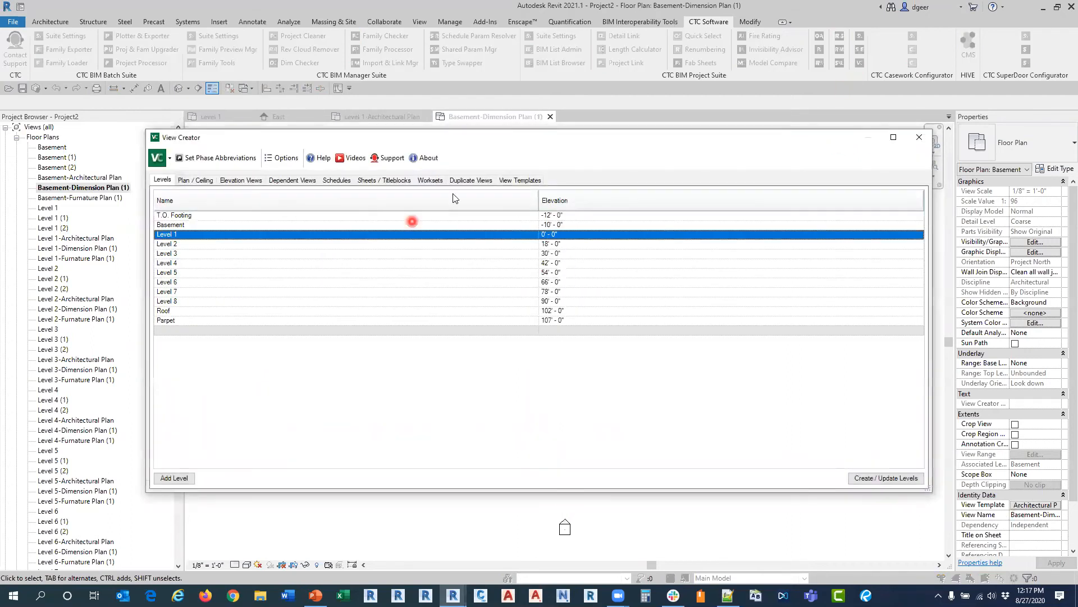
left_click(523, 180)
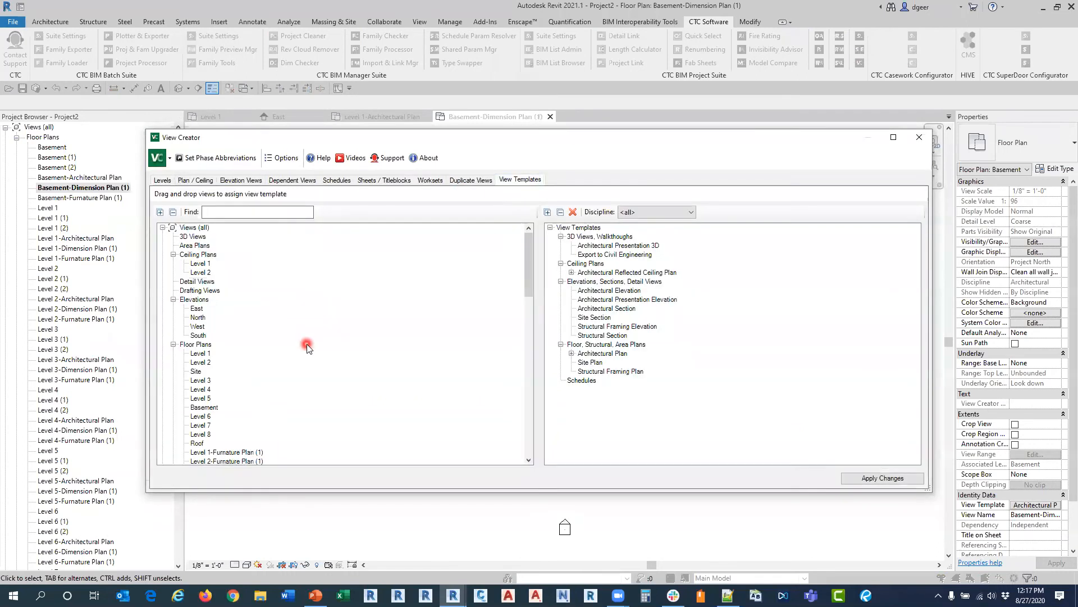
left_click(572, 353)
scroll(624, 387, "down", 5)
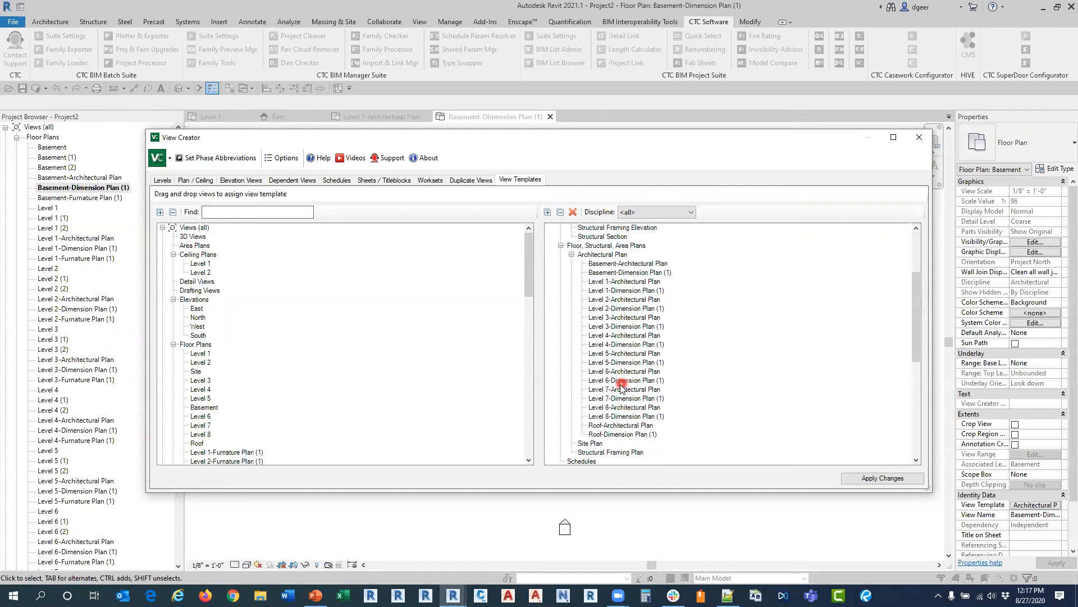
left_click(919, 137)
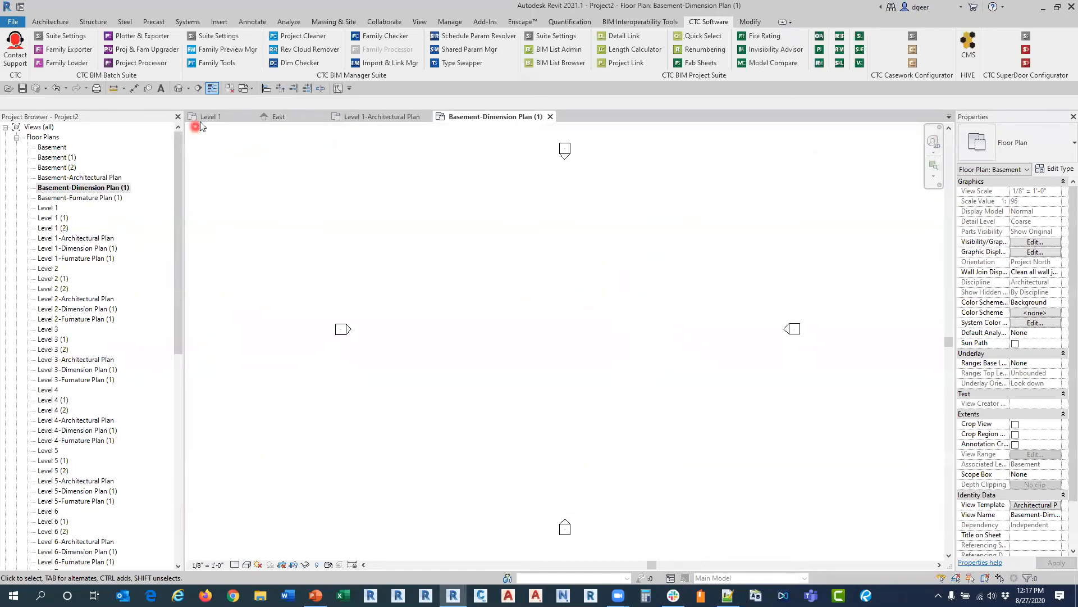
Step: Switch to the Level 1 floor plan and close all other open views
left_click(209, 116)
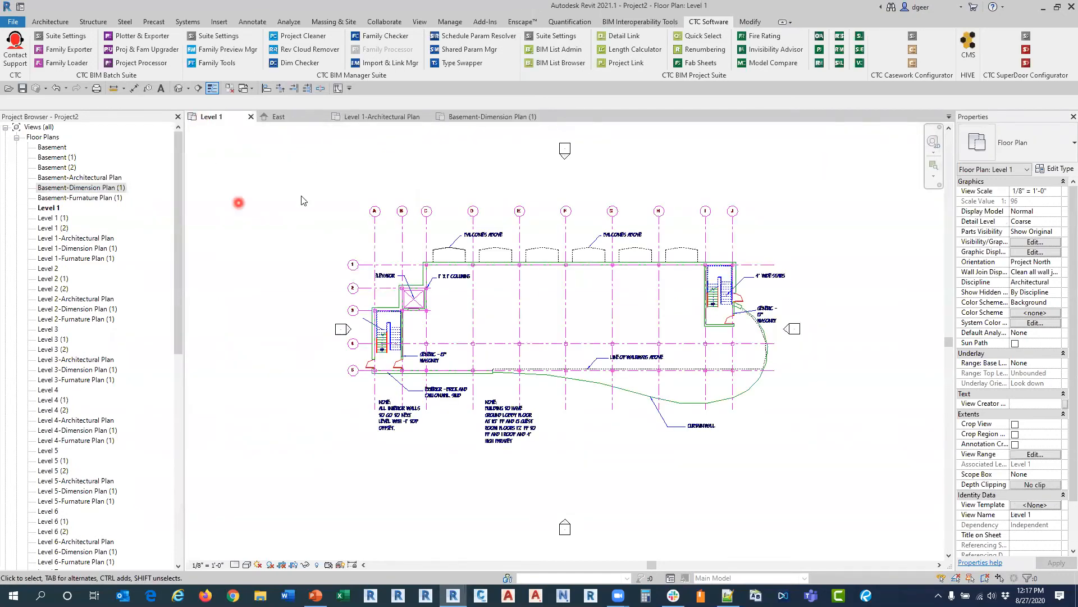
left_click(230, 89)
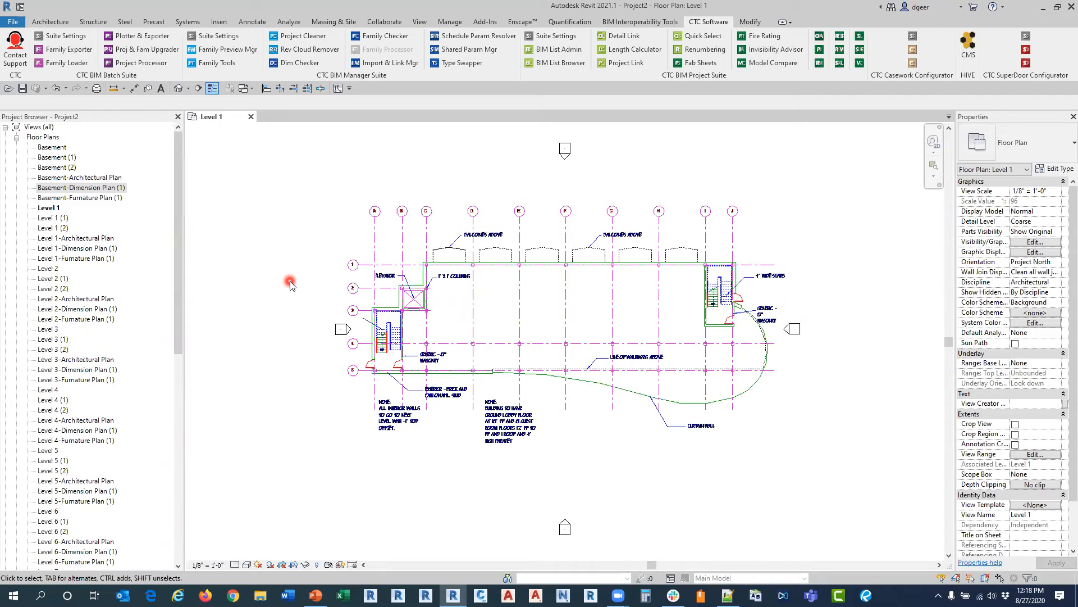
Step: Draw a scope box named Area A with a height of 110 around the right half of the Level 1 floor plan
left_click(420, 22)
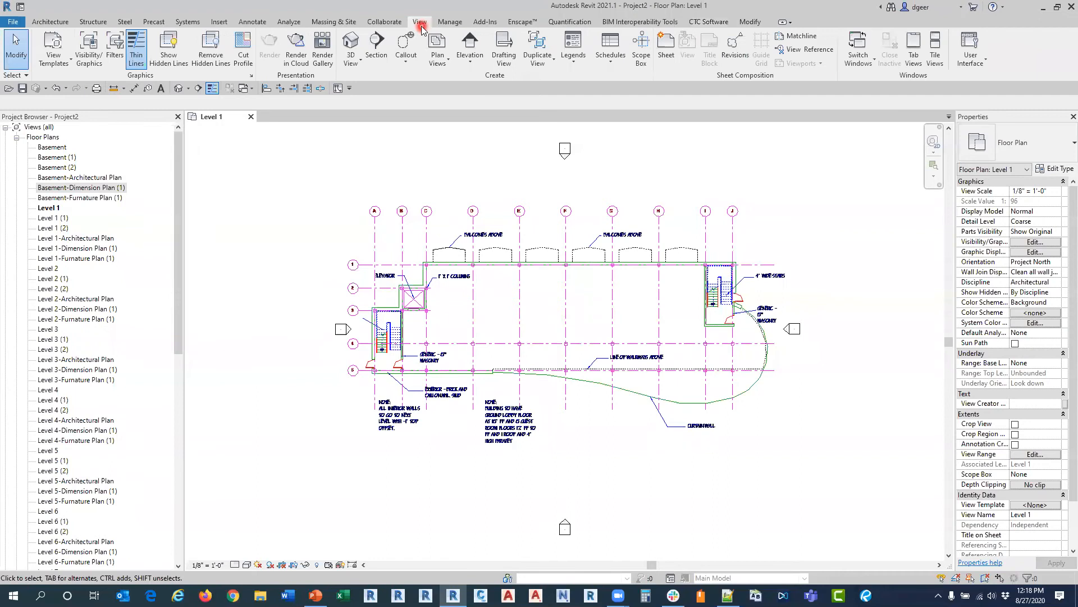
left_click(641, 48)
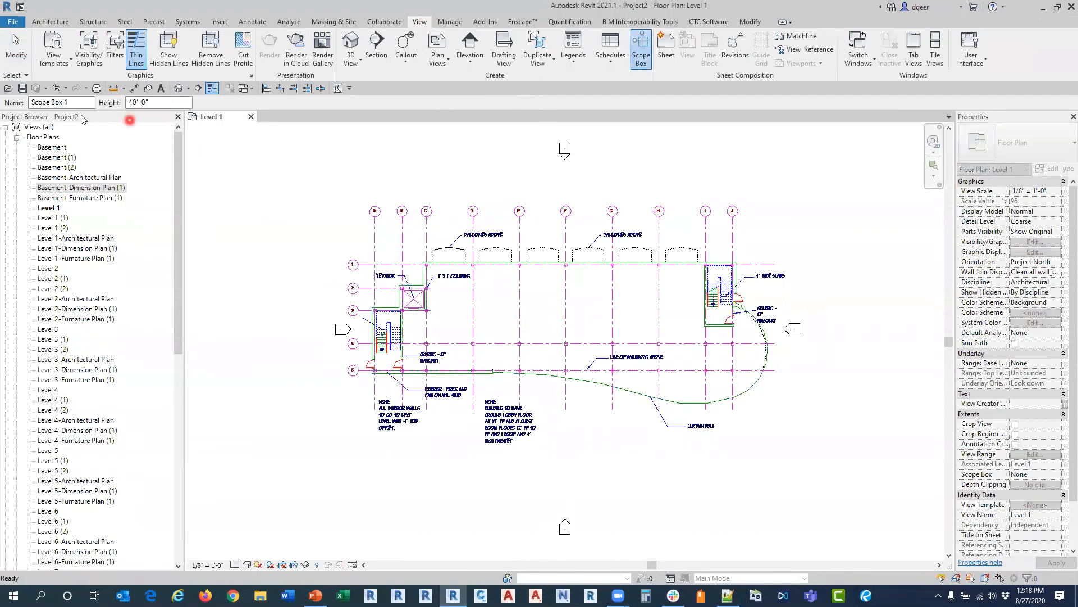
left_click(78, 102)
left_click_drag(77, 102, 32, 102)
type("Area A")
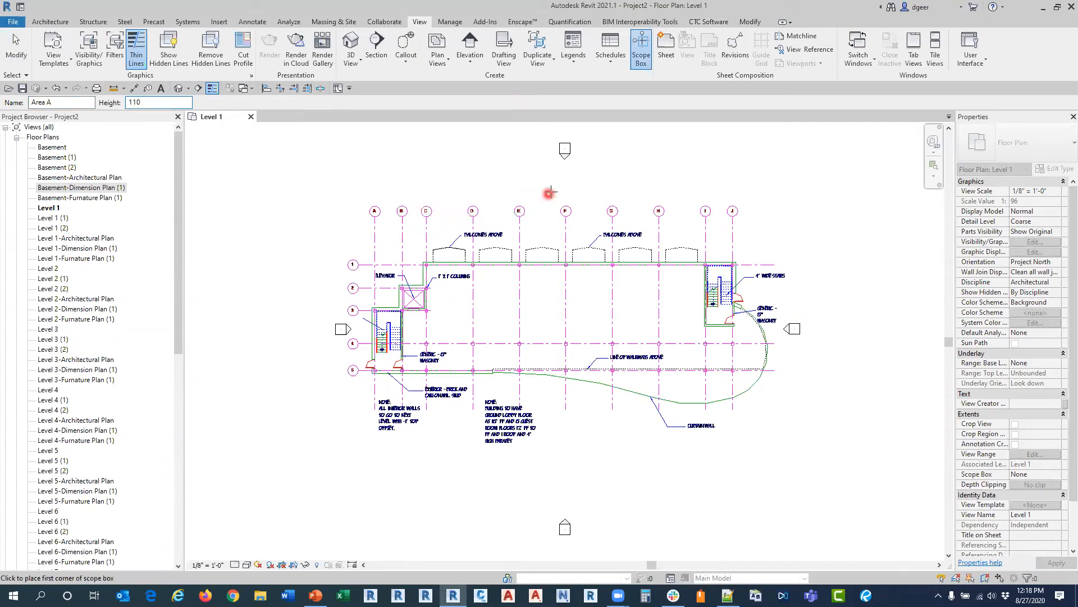
left_click(554, 191)
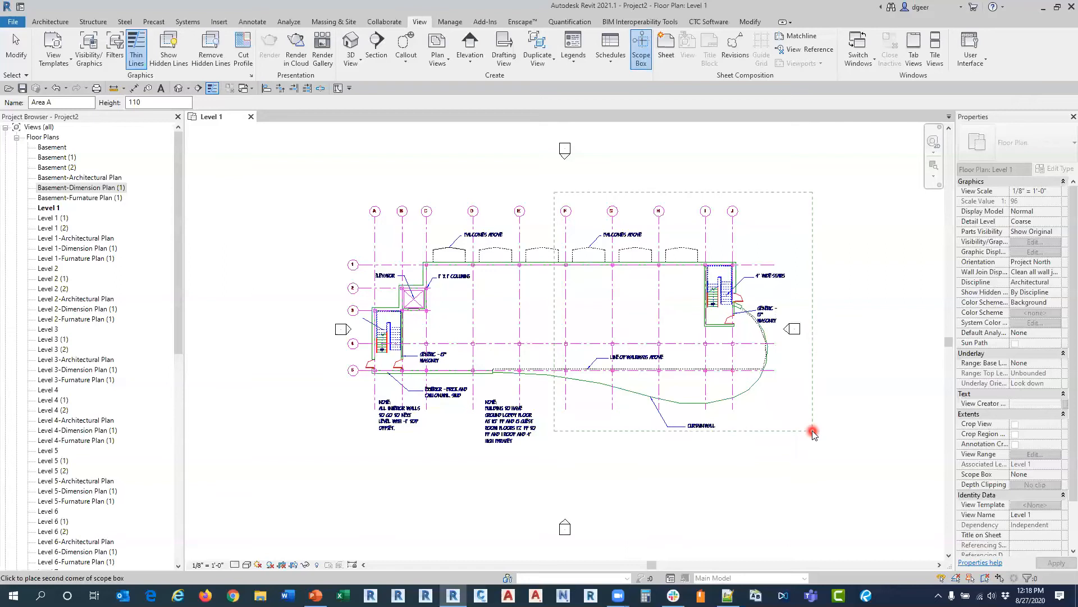
left_click(812, 433)
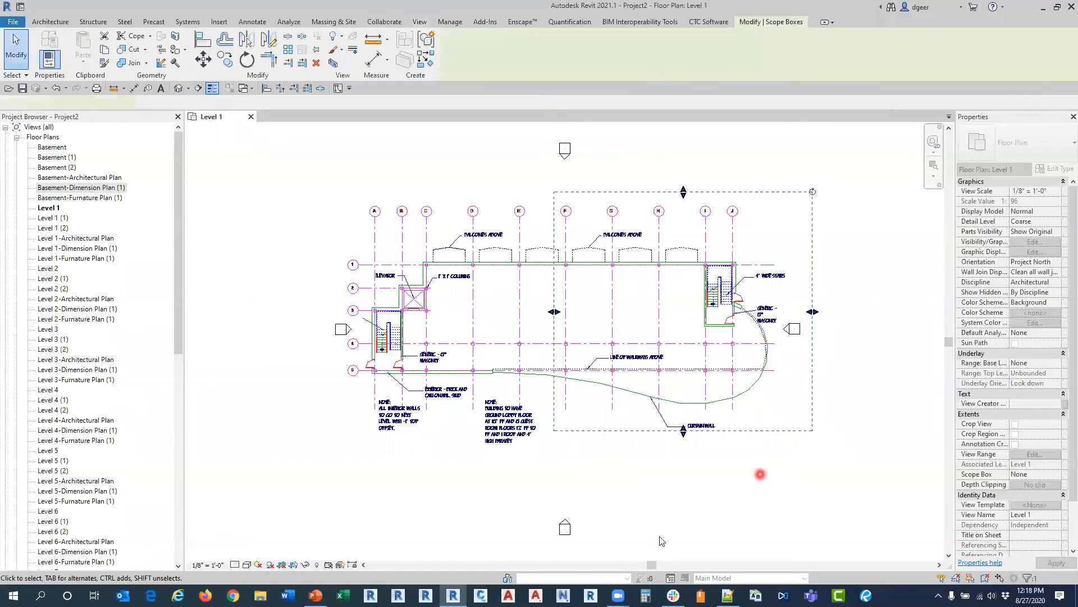
Step: Copy the Area A scope box horizontally over the left half of the building, slightly overlapping the original
left_click(224, 59)
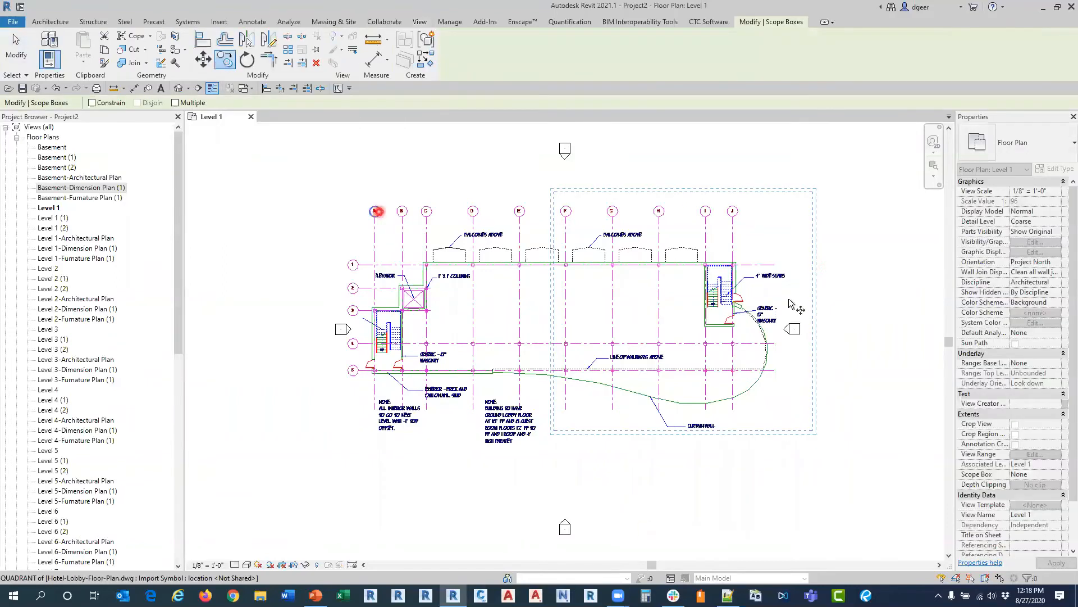
left_click(813, 195)
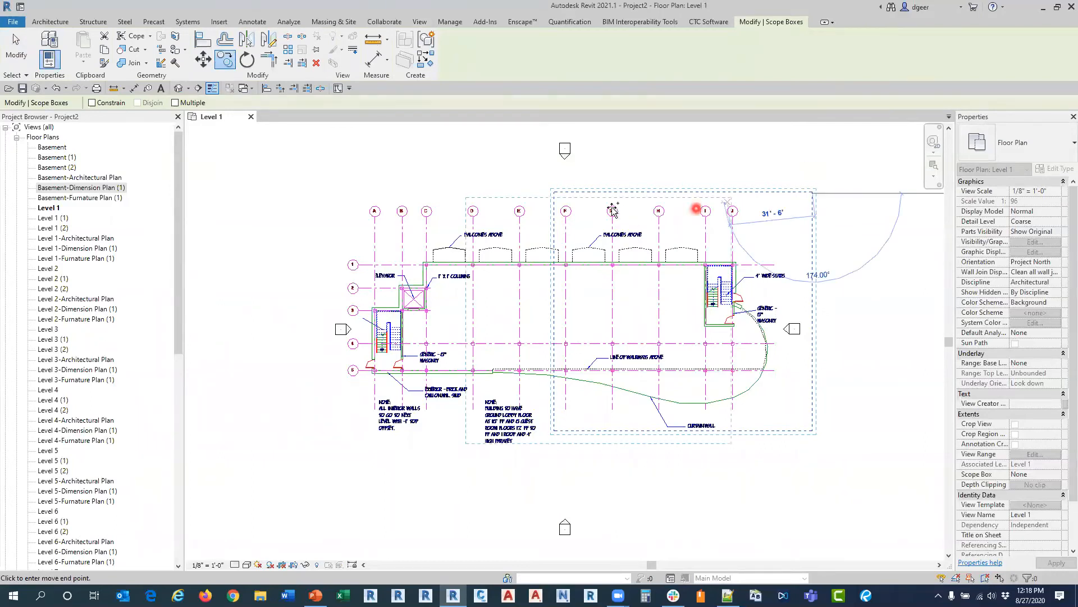
left_click(574, 194)
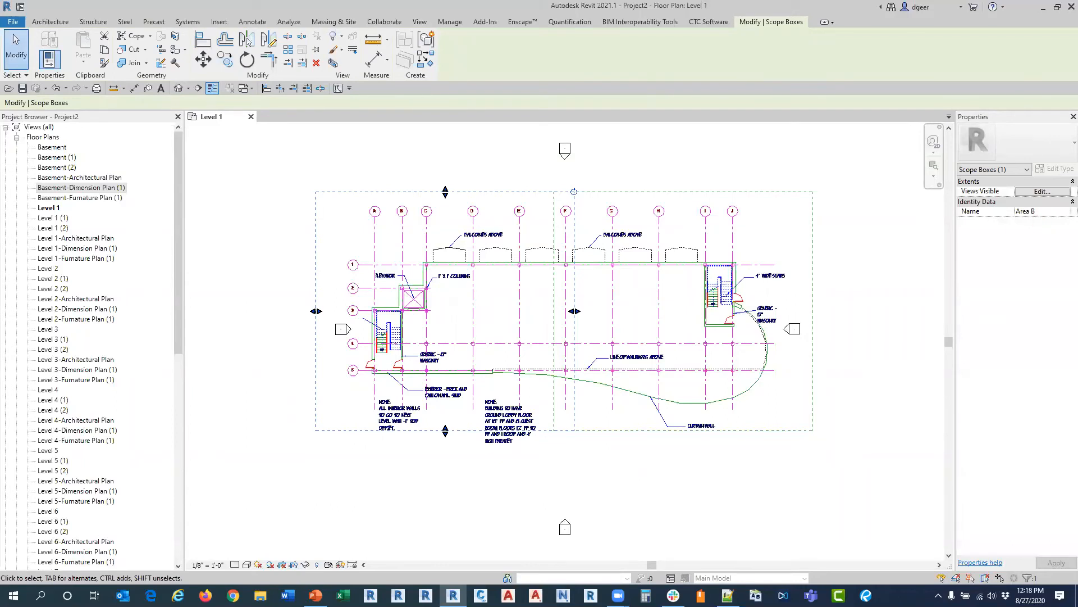
left_click(524, 169)
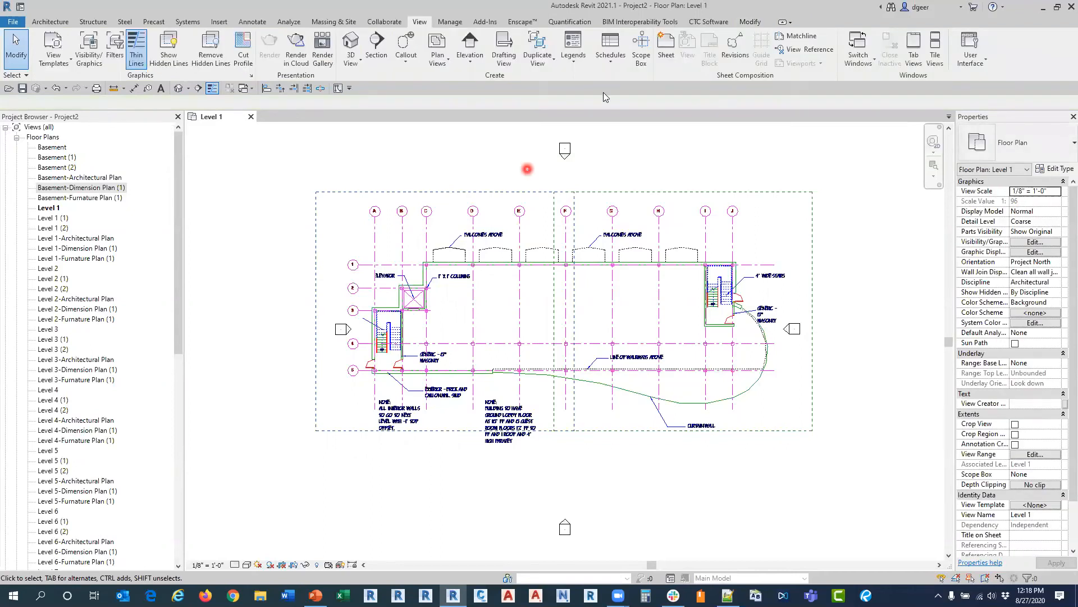
Step: Mark every listed view except Site for Area A and Area B dependent views in View Creator
left_click(708, 21)
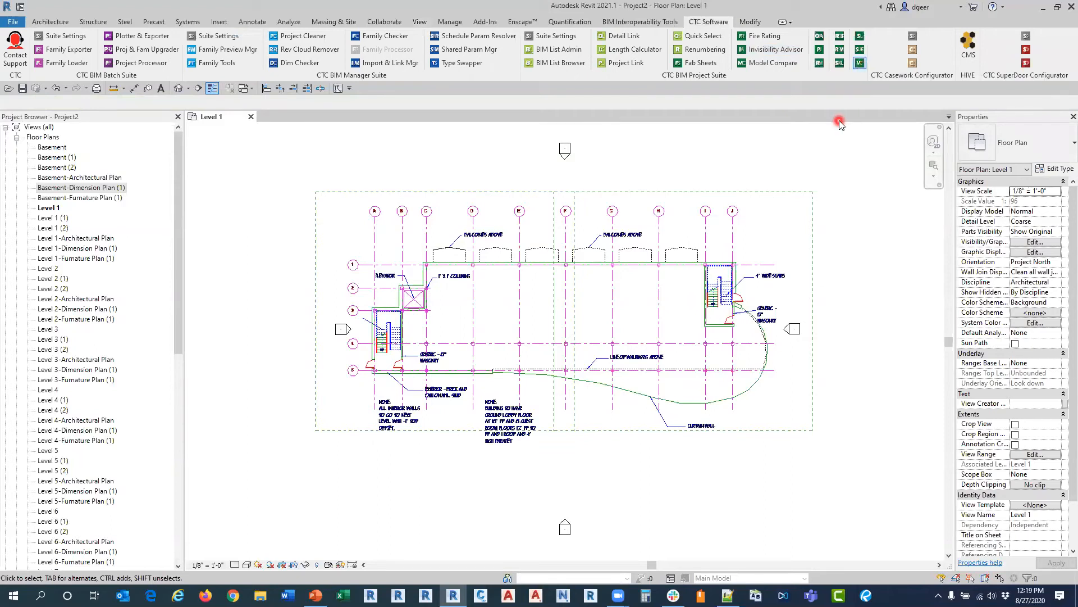
left_click(292, 180)
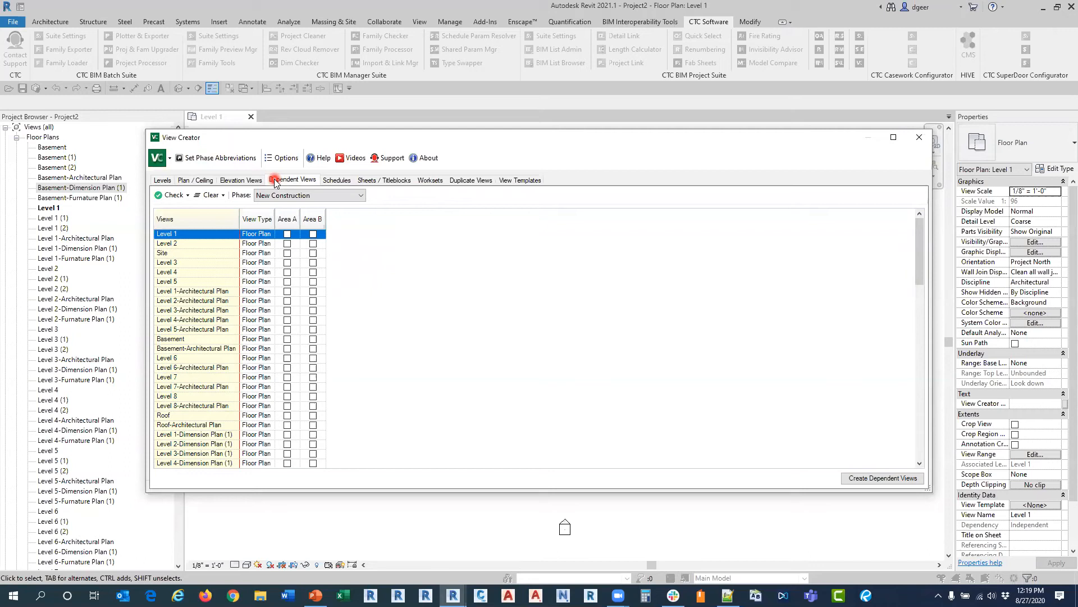
left_click(186, 196)
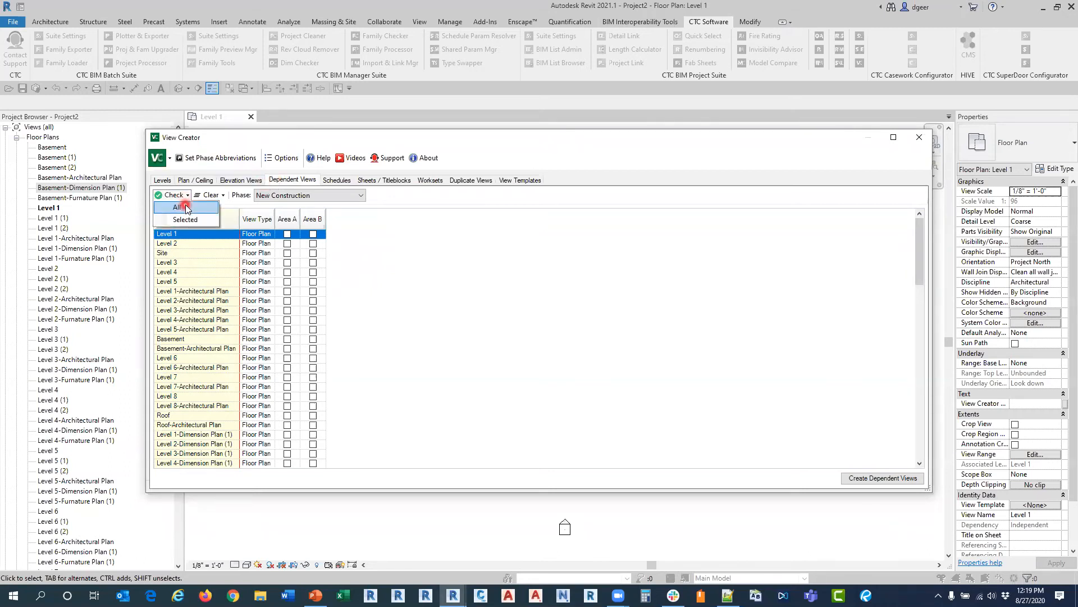
left_click(187, 208)
left_click(288, 253)
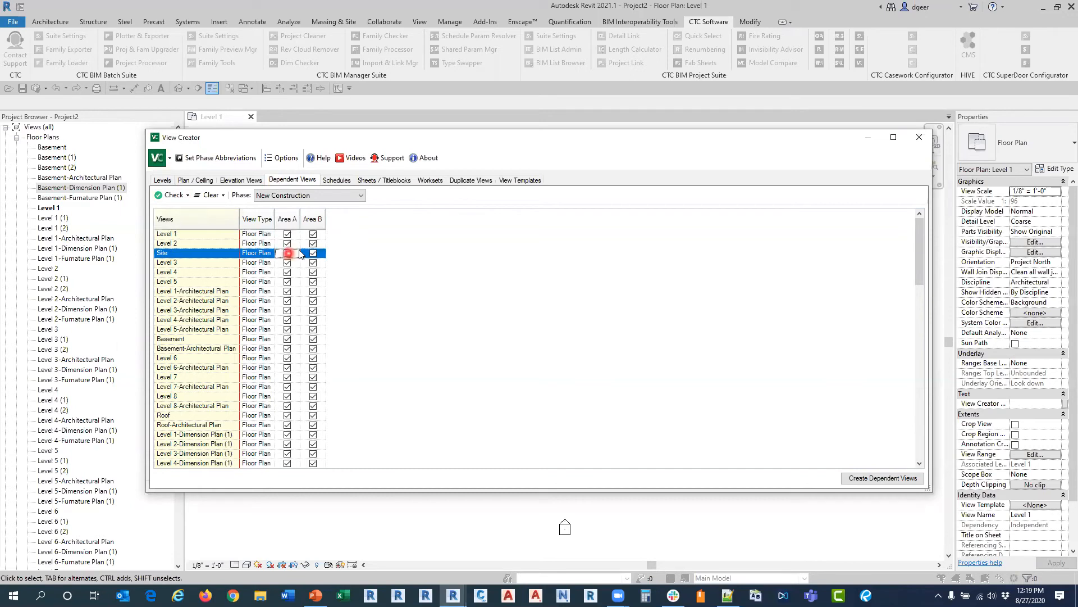
left_click(313, 254)
scroll(329, 322, "down", 10)
scroll(324, 331, "down", 5)
scroll(324, 331, "up", 15)
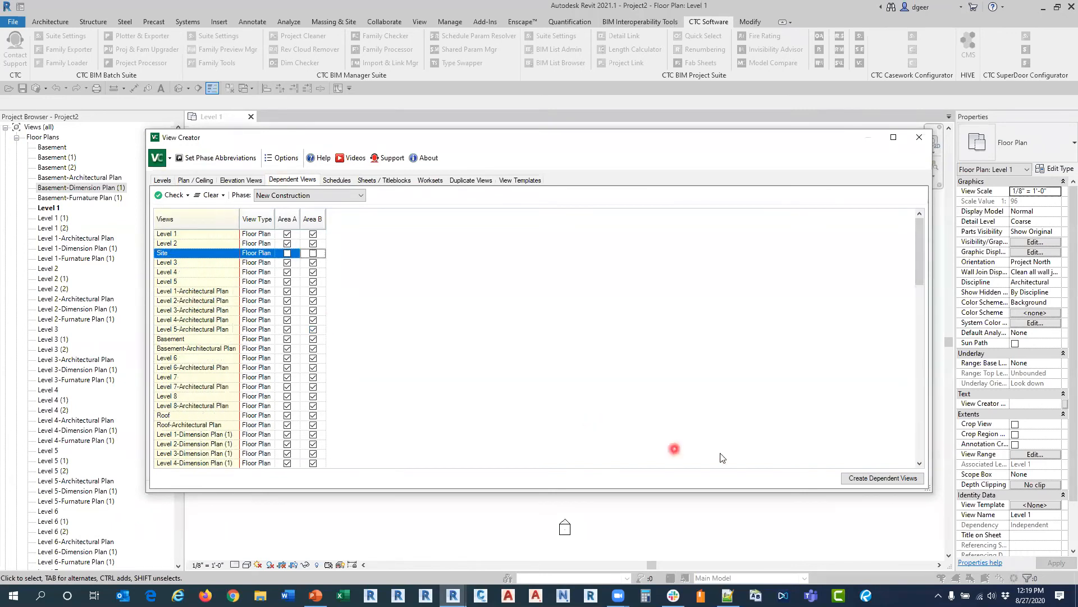
Step: Create the marked Area A and Area B dependent views and close View Creator
left_click(855, 481)
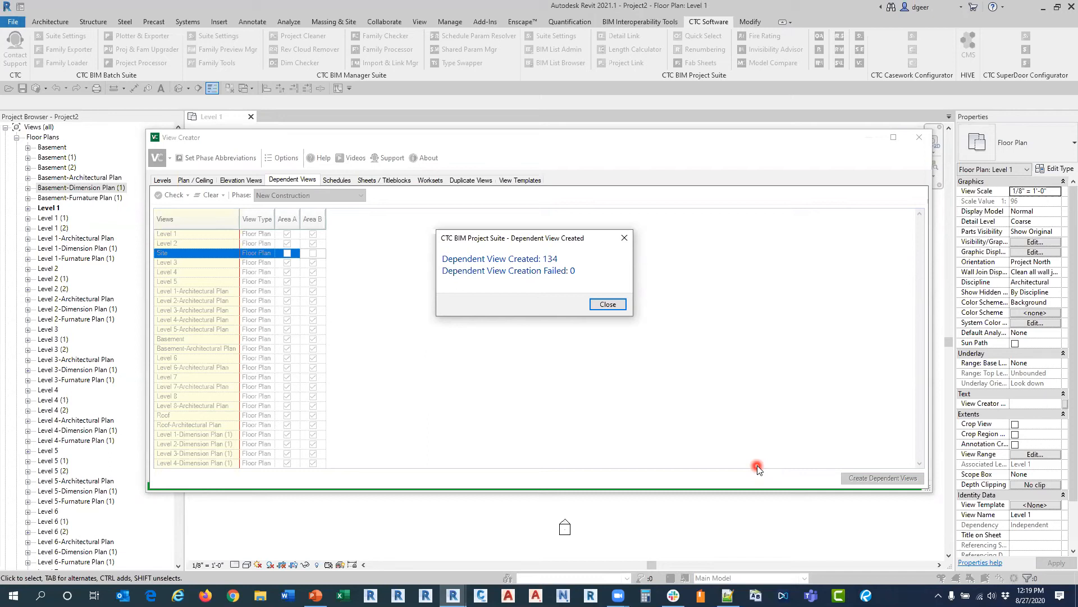
left_click(607, 305)
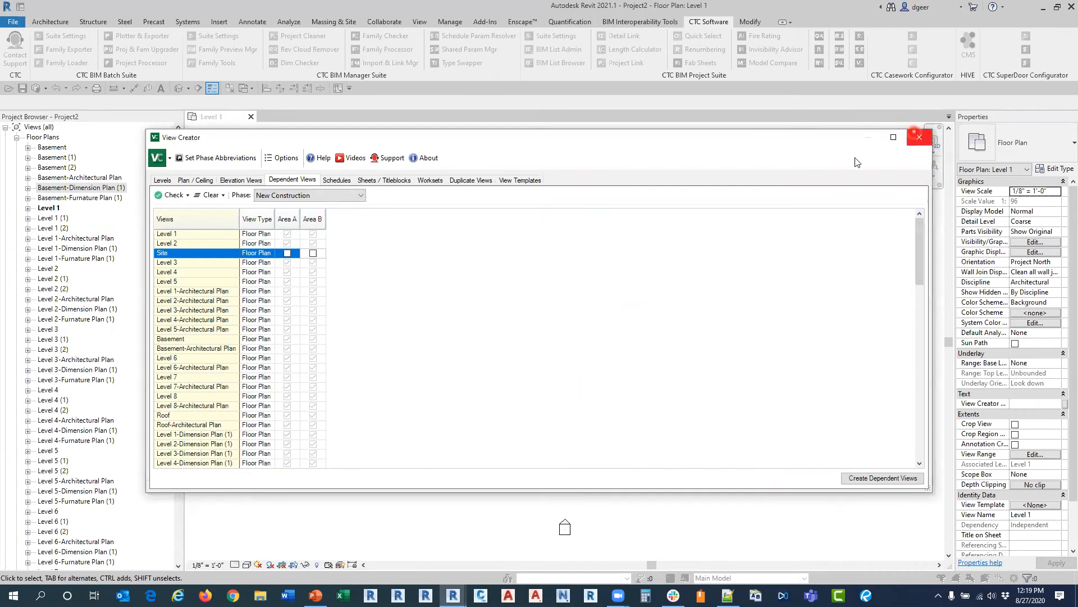
left_click(919, 137)
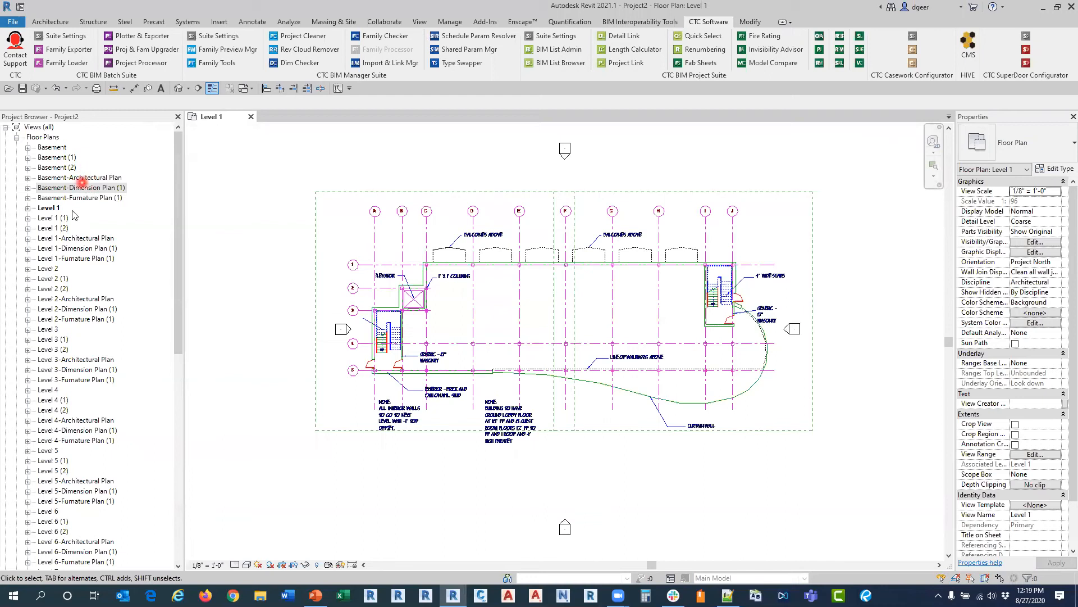
Step: Open the Area A and Area B dependent views of Level 1 and Level 2 (1) to inspect their cropping
left_click(28, 208)
double_click(89, 219)
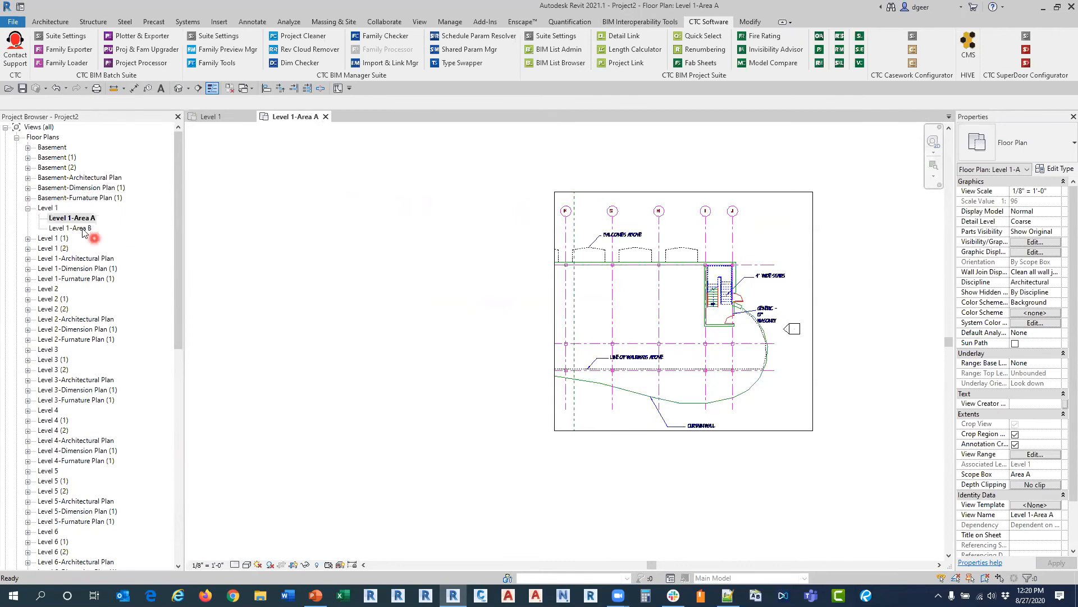
double_click(83, 228)
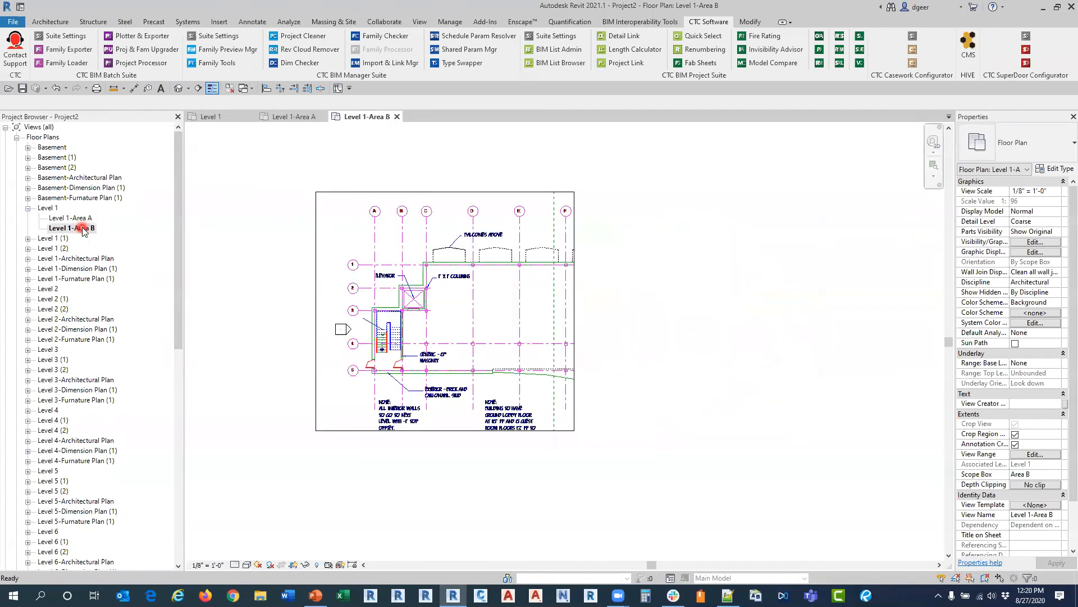
left_click(28, 302)
left_click(28, 299)
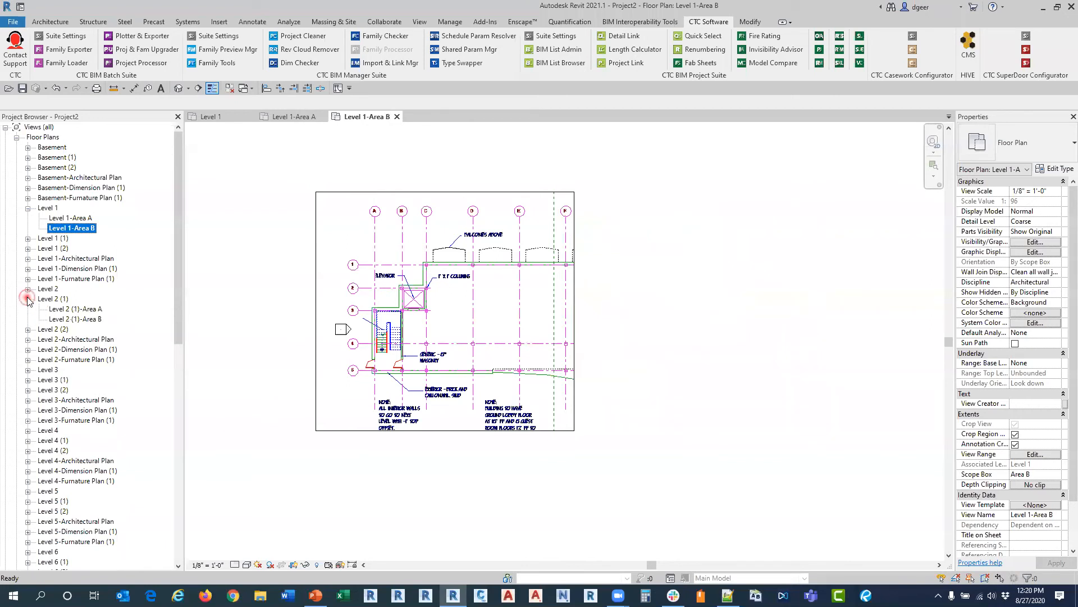
double_click(71, 311)
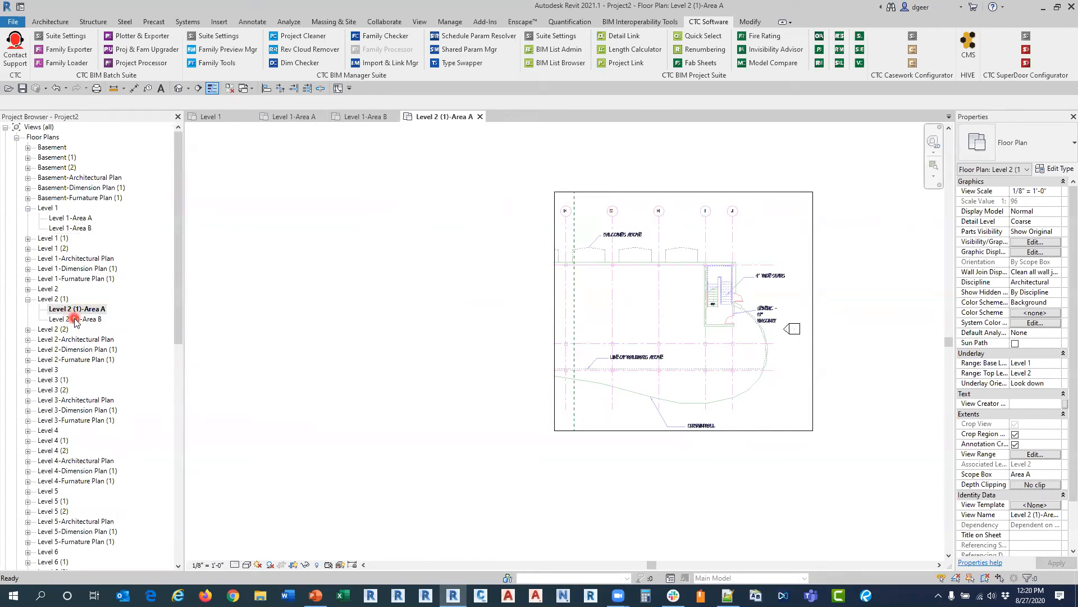
double_click(75, 319)
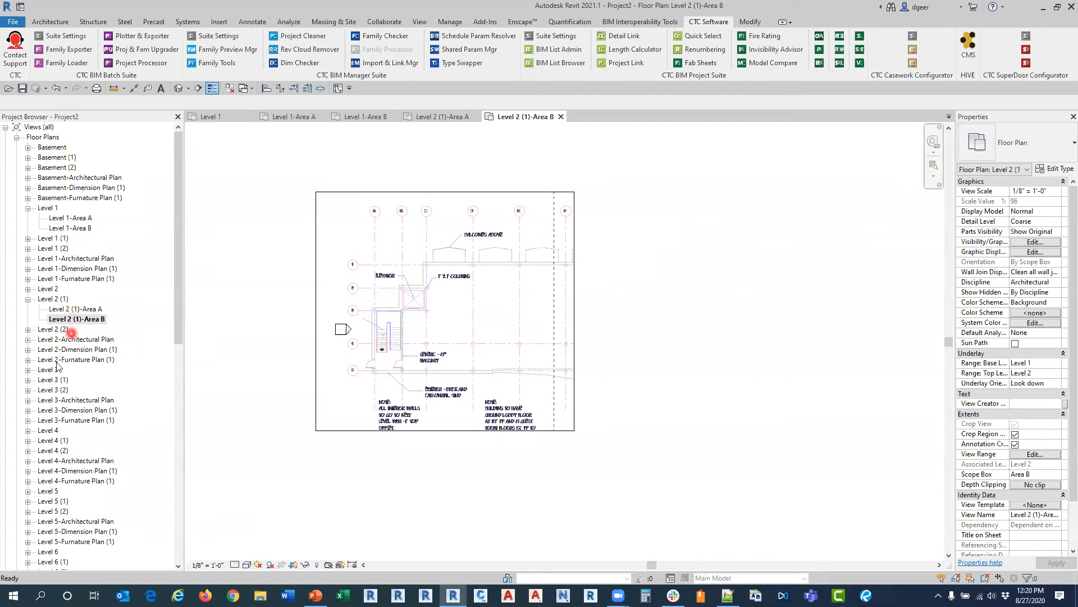
Step: Inspect the Area A and Area B dependent views of Level 3 (1), and return to Level 1 with all other views closed
left_click(51, 380)
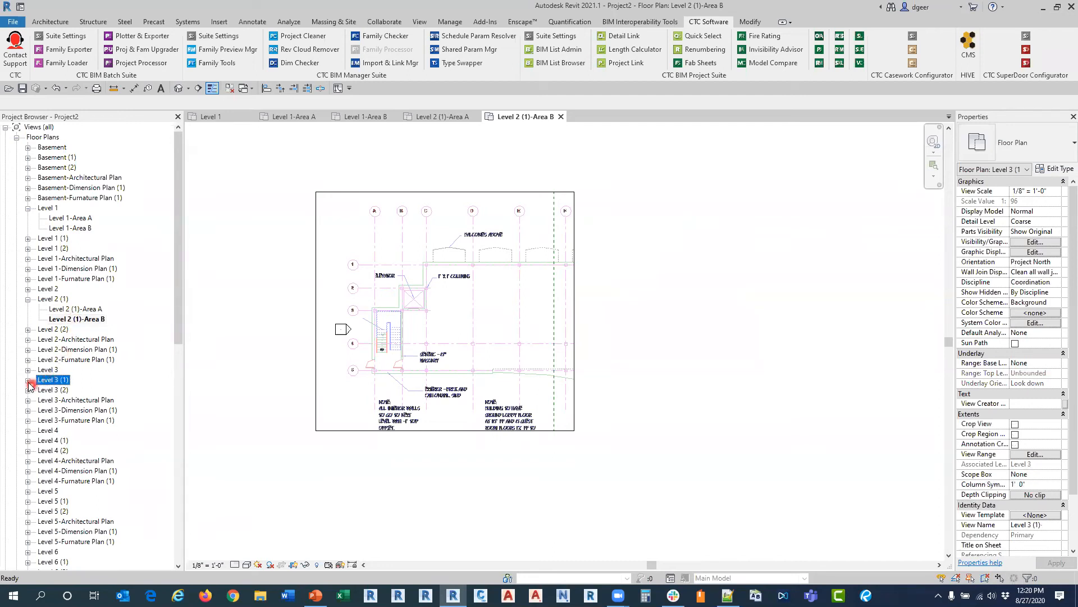
left_click(27, 380)
double_click(64, 390)
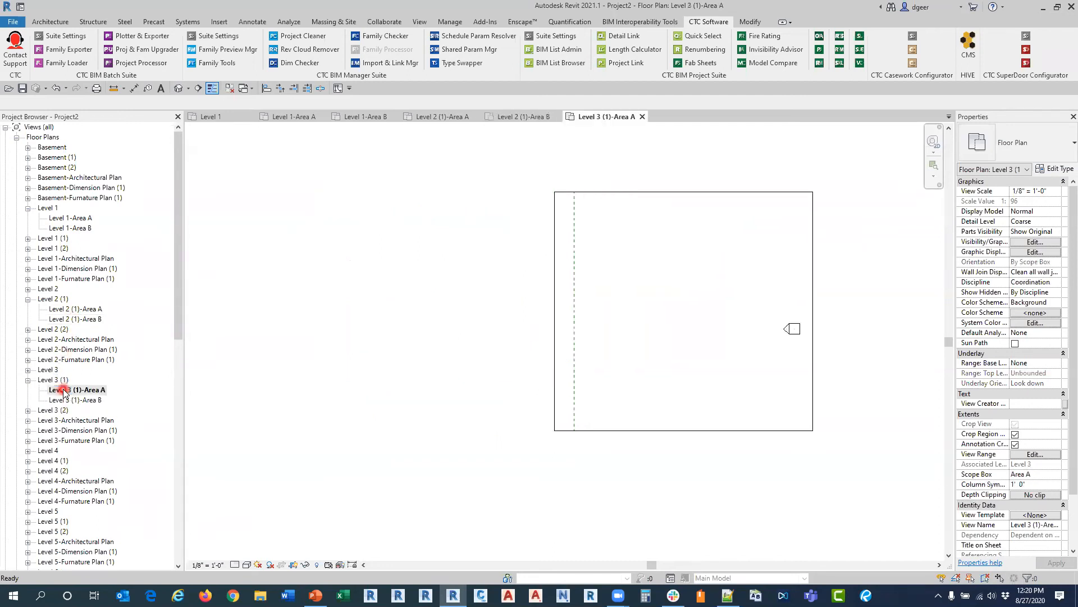
double_click(64, 399)
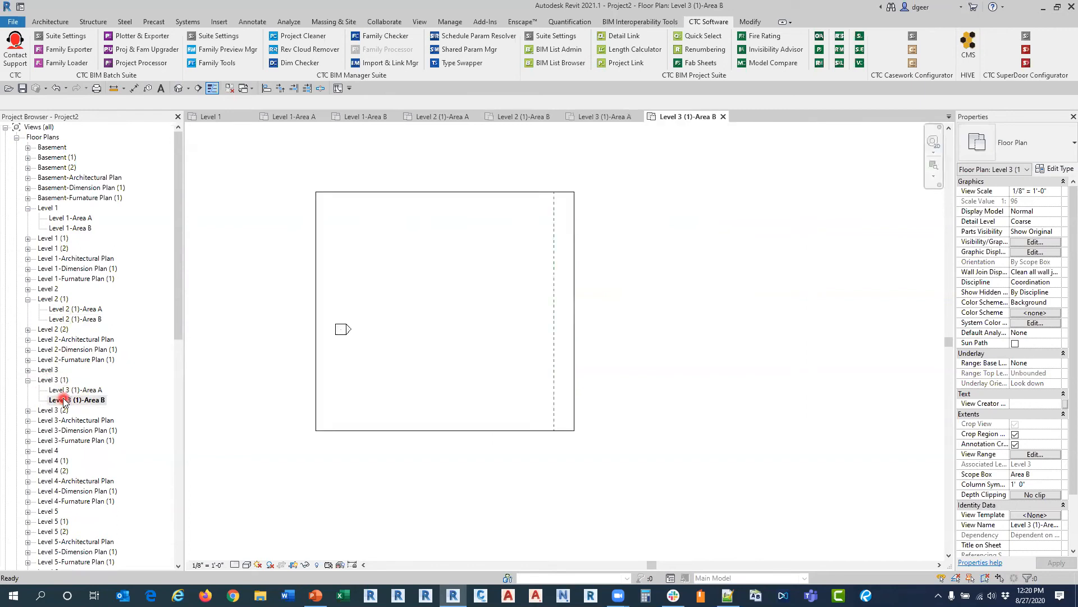
left_click(217, 116)
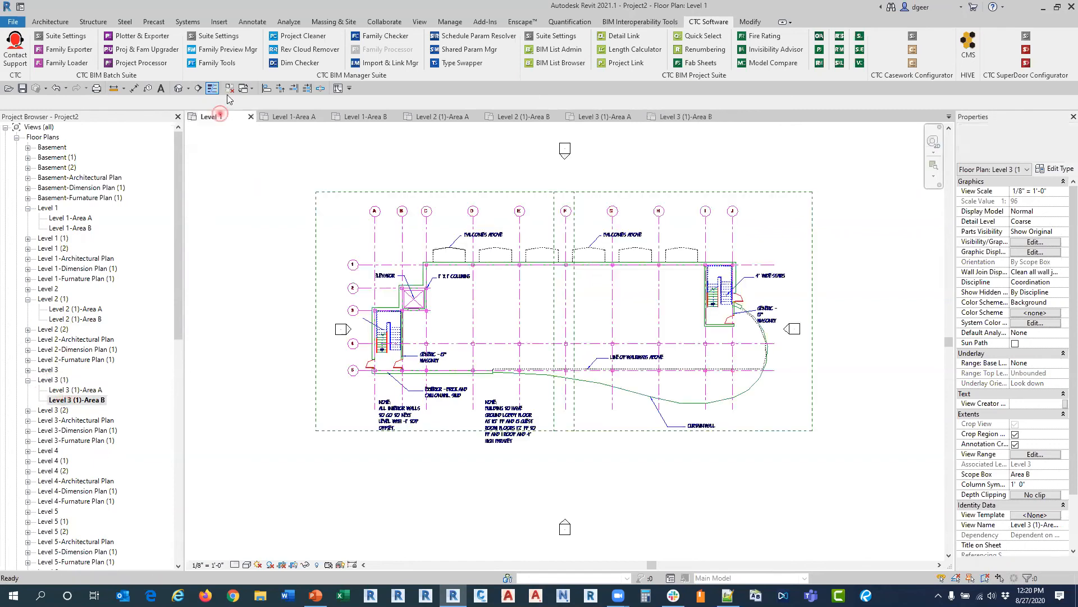
left_click(230, 88)
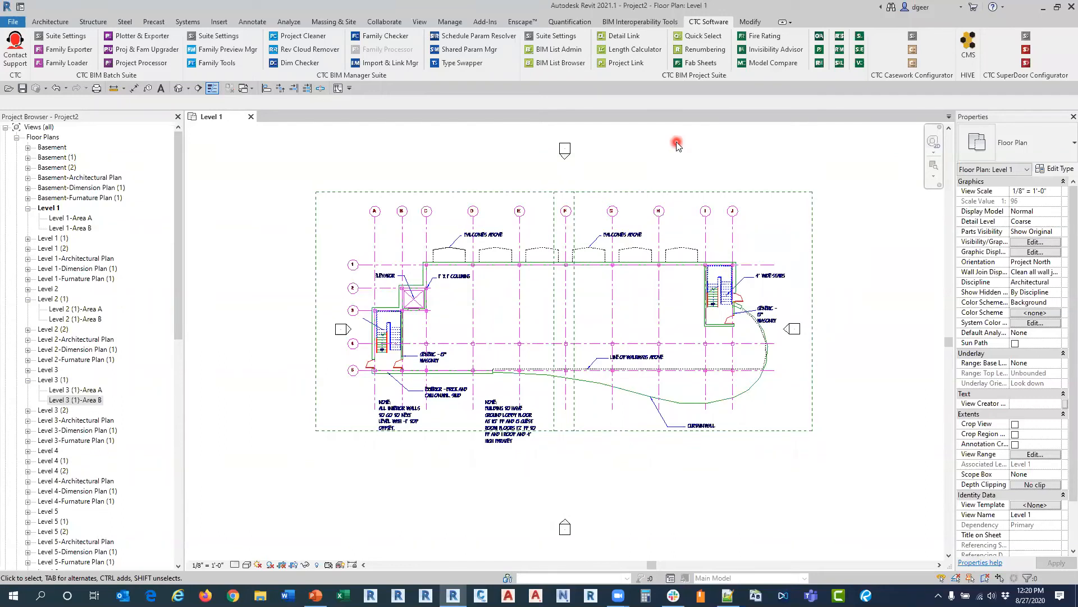
Step: Check which sheets already exist, both in View Creator's Sheets / Titleblocks list and in the project's sheet list
left_click(861, 63)
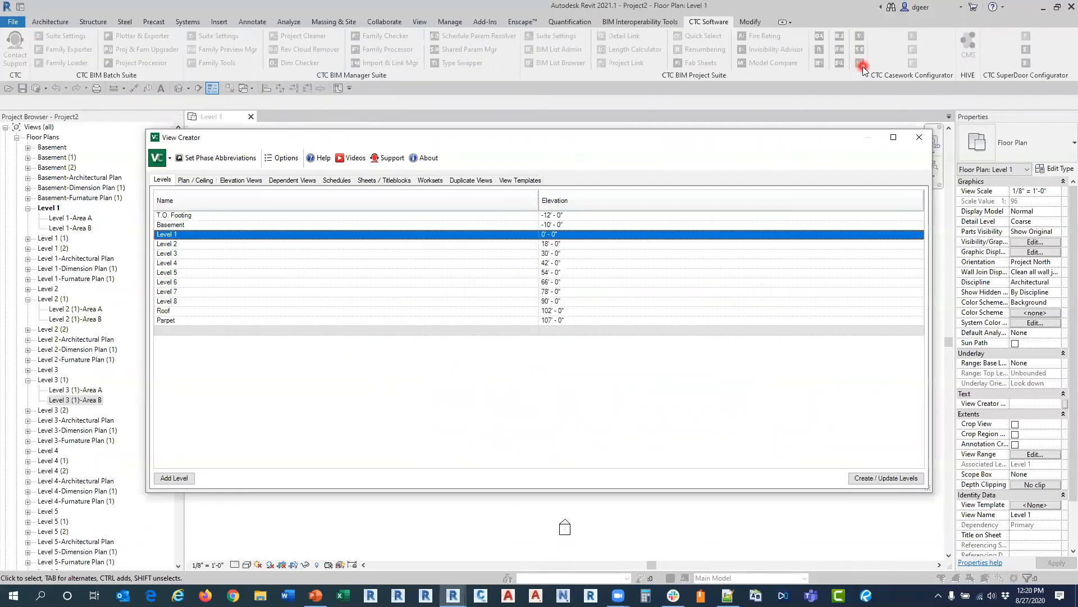
left_click(384, 181)
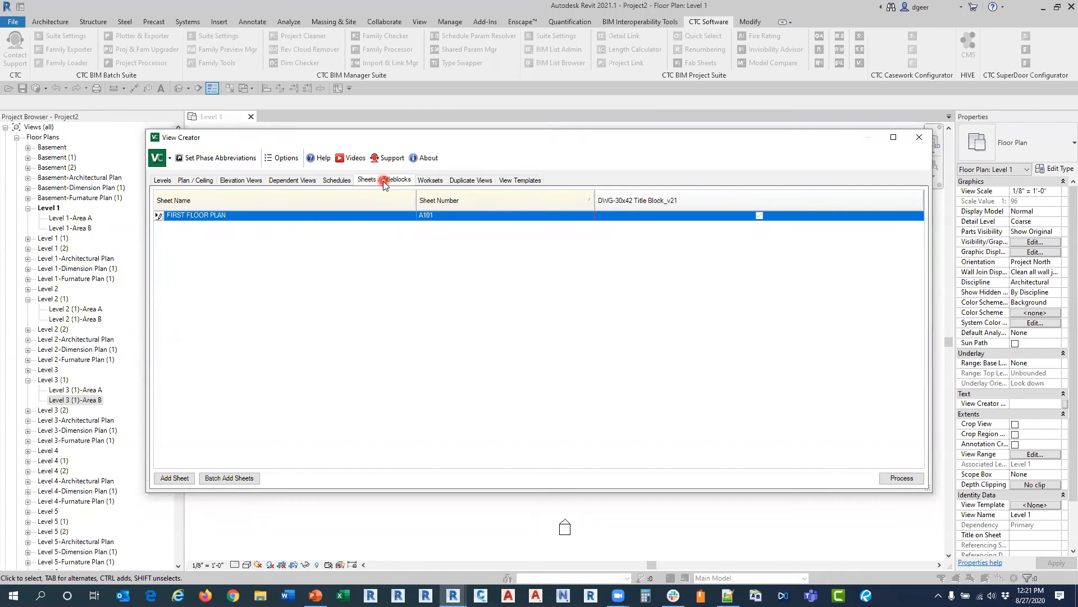
left_click(919, 138)
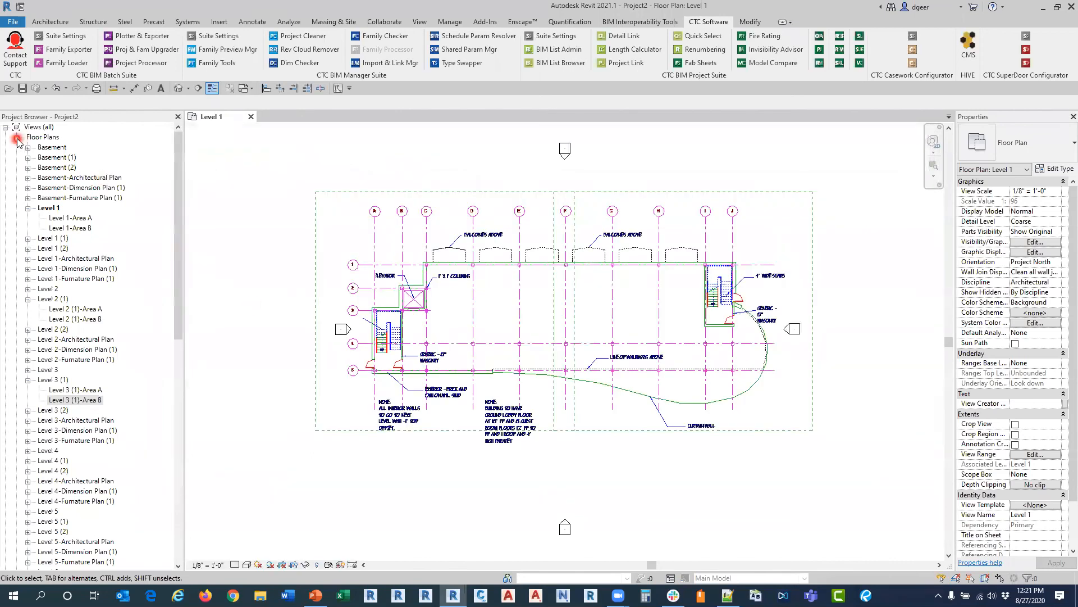
left_click(17, 138)
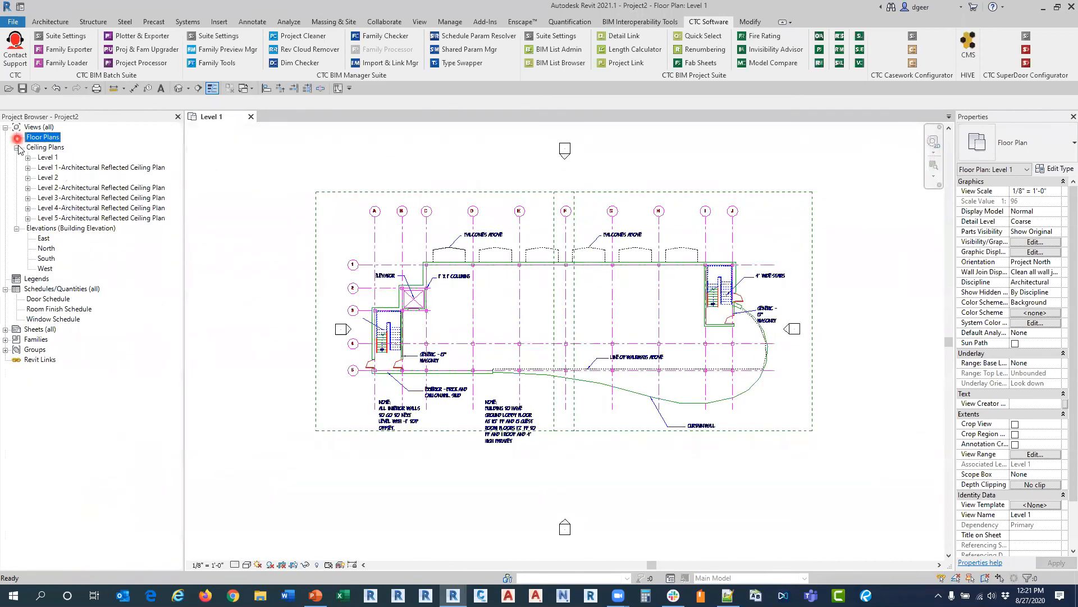
left_click(5, 330)
left_click(68, 341)
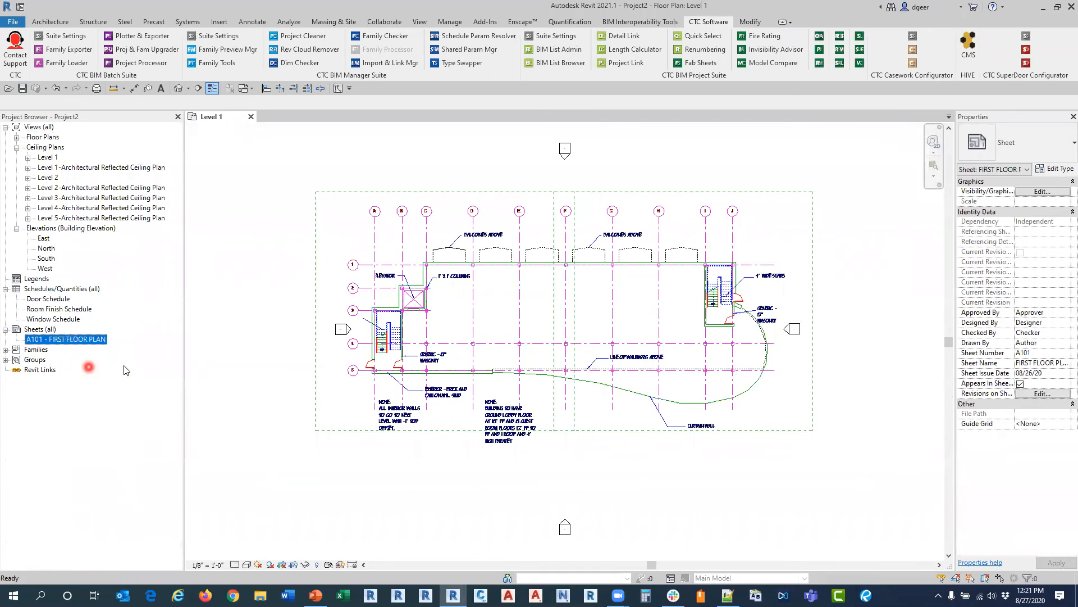
Step: Add a sheet entry in View Creator named SECOND FLOOR PLAN, numbered A102, with the DWG-30x42 Title Block_v21 title block
left_click(859, 62)
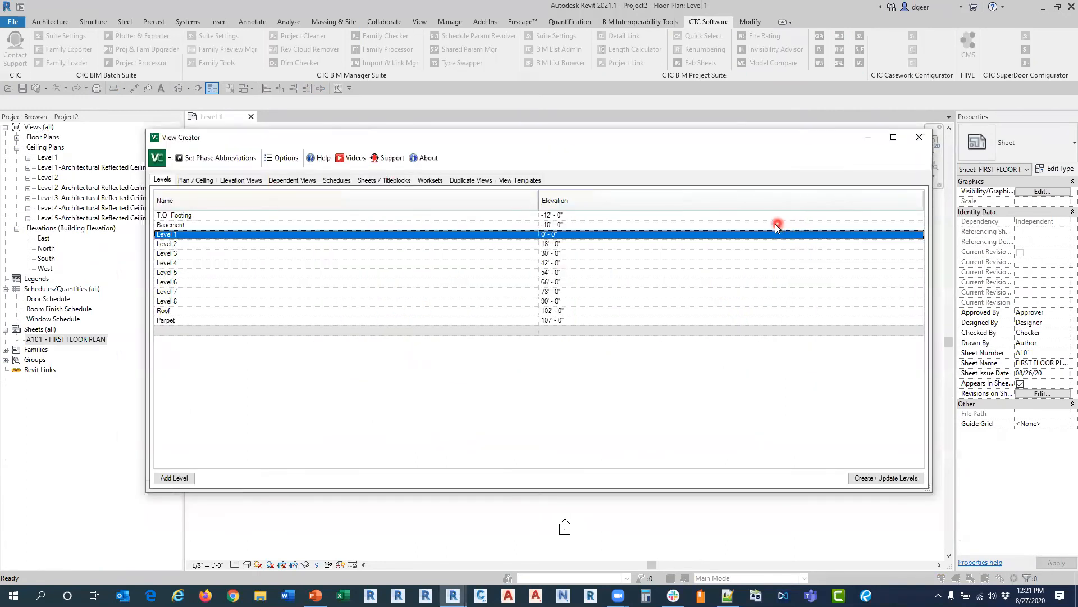
left_click(397, 181)
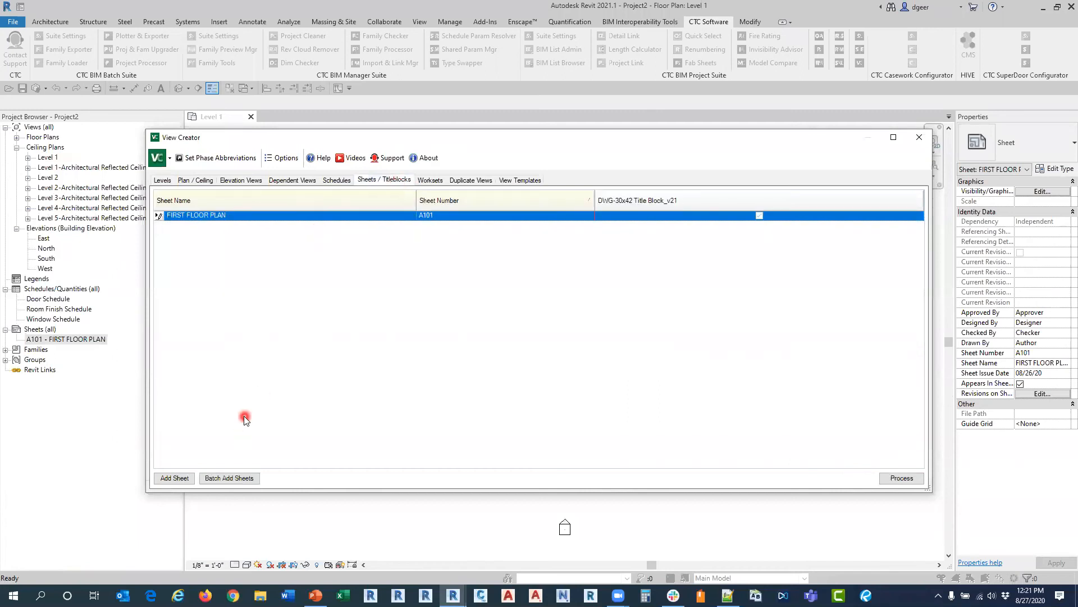
left_click(188, 480)
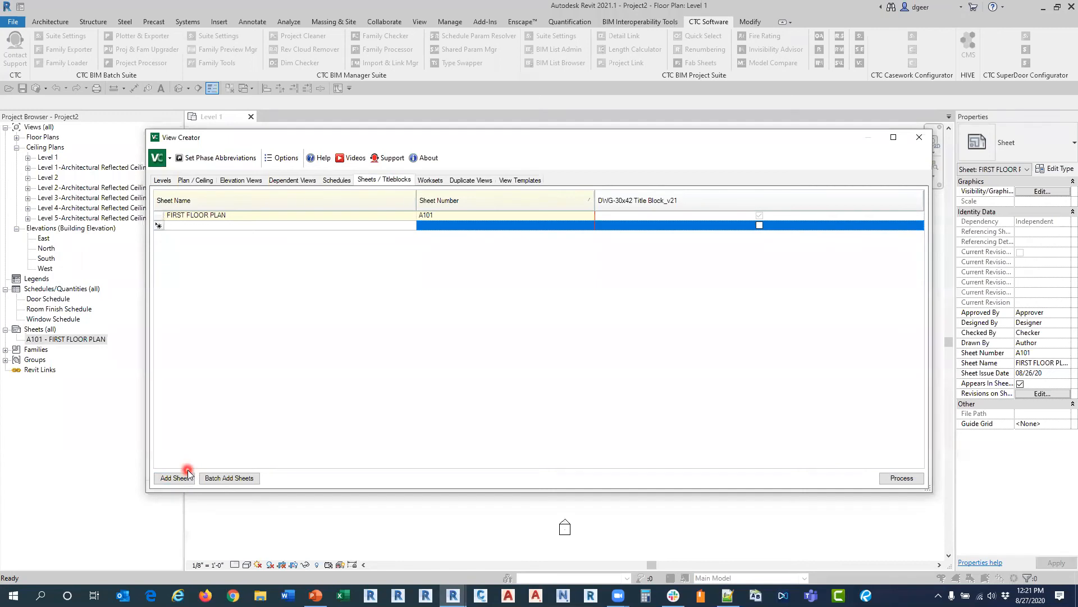
key("Caps_Lock")
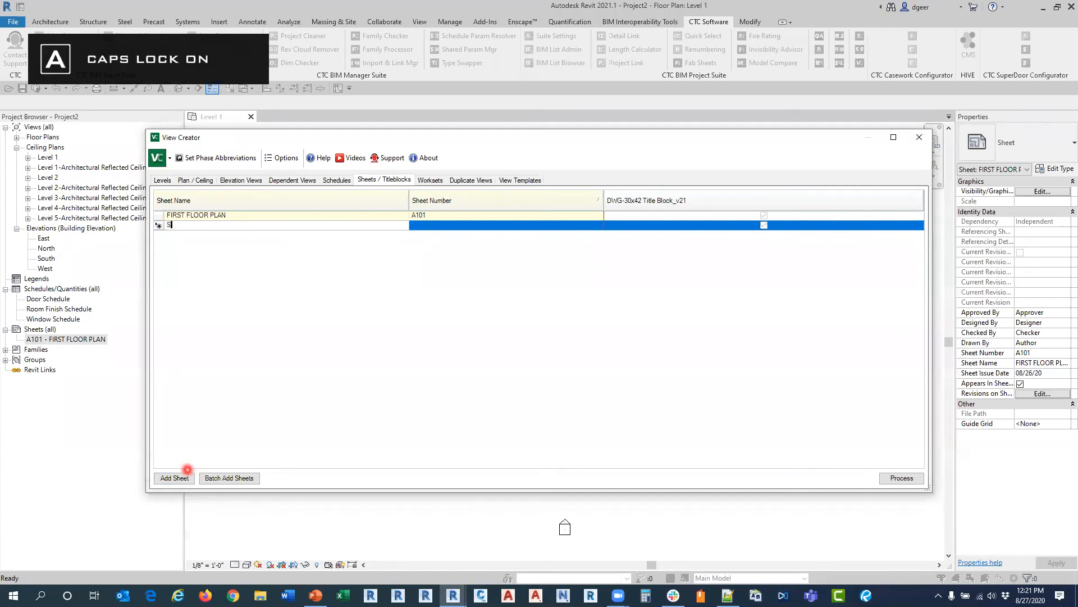
type("SECOND")
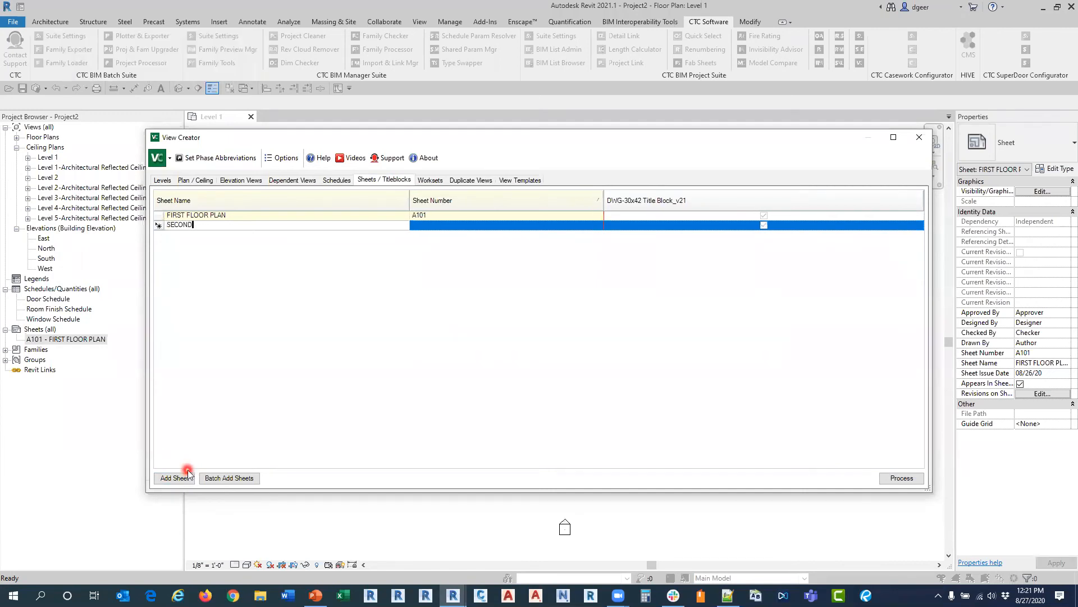
type(" FLOOR PLAN")
key("Tab")
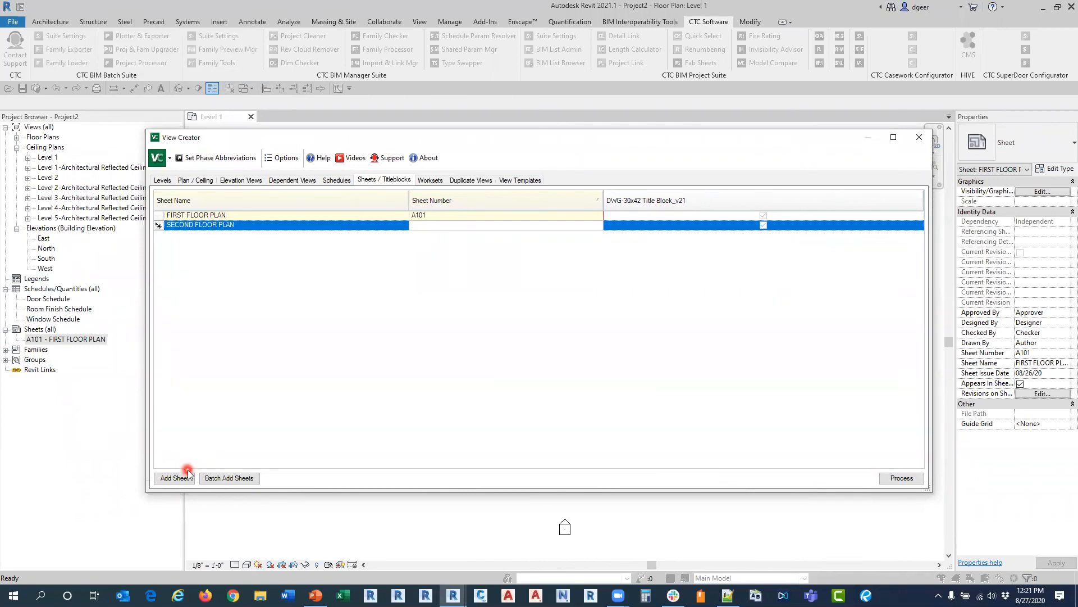
type("A102")
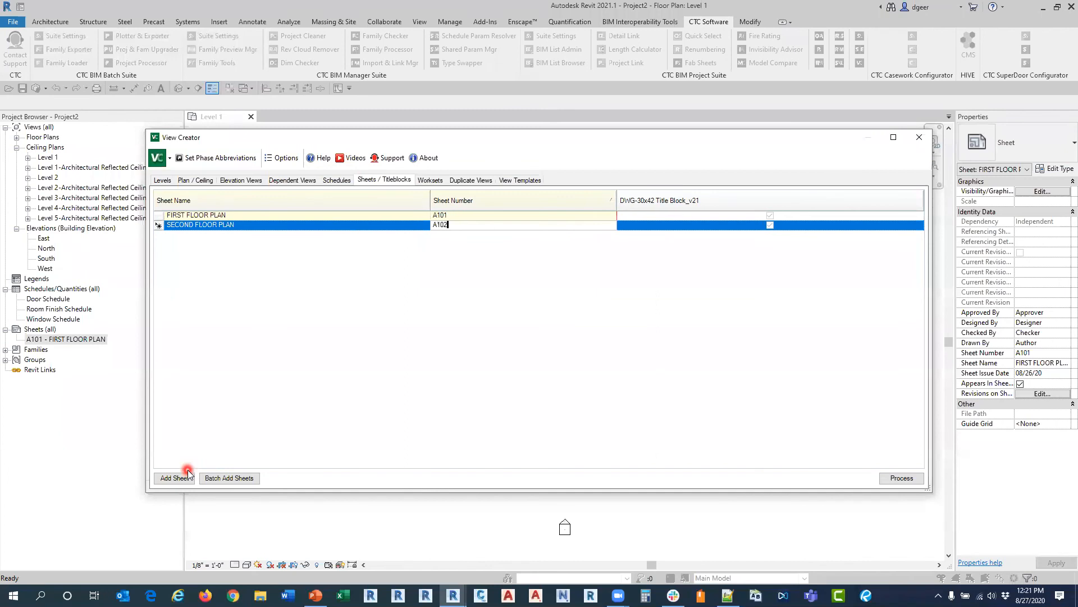
Step: Process the new sheet entry, close View Creator and open sheet A102 - SECOND FLOOR PLAN
left_click(885, 479)
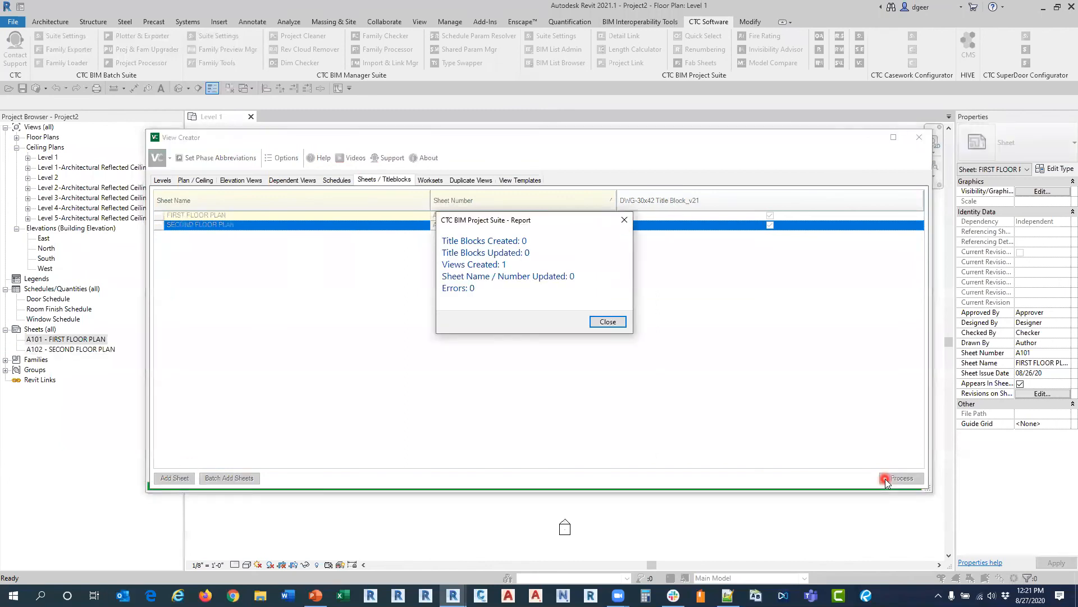
left_click(620, 324)
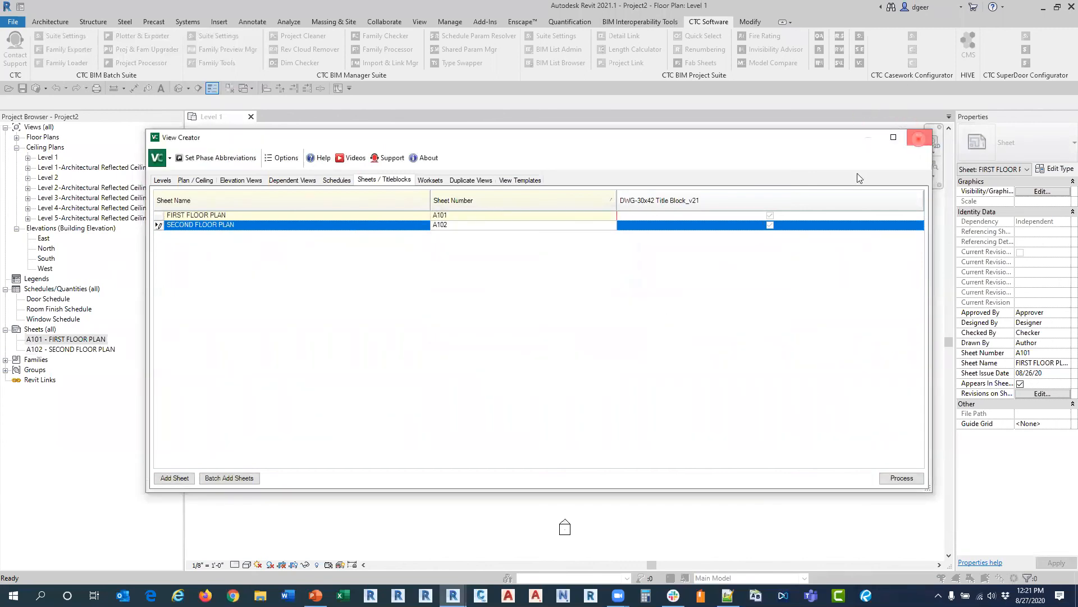
double_click(72, 349)
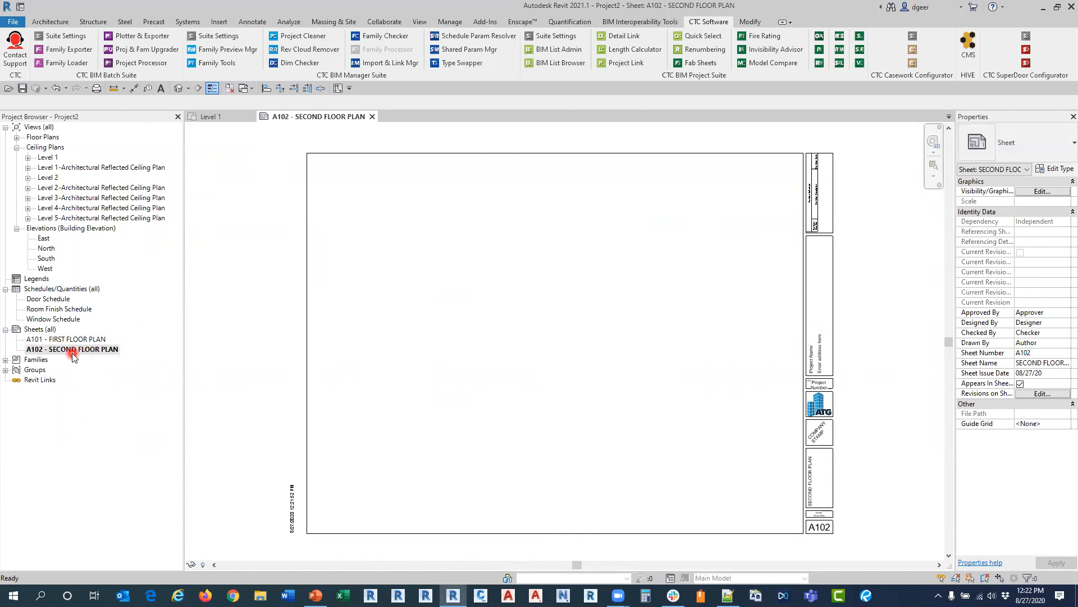
Step: Batch-add and process sheets named THRID, FORTH, FIFTH, SIXTH, SEVENTH and EIGHT FLOOR PLAN plus ROOF PLAN in View Creator, using the DWG-30x42 Title Block_v21 title block
left_click(776, 256)
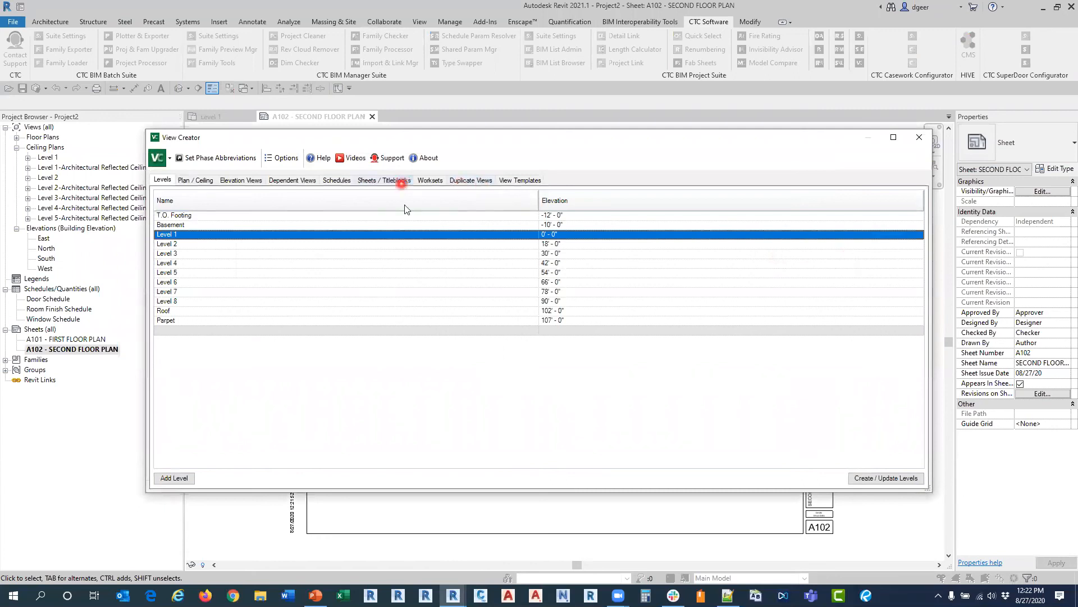
left_click(393, 180)
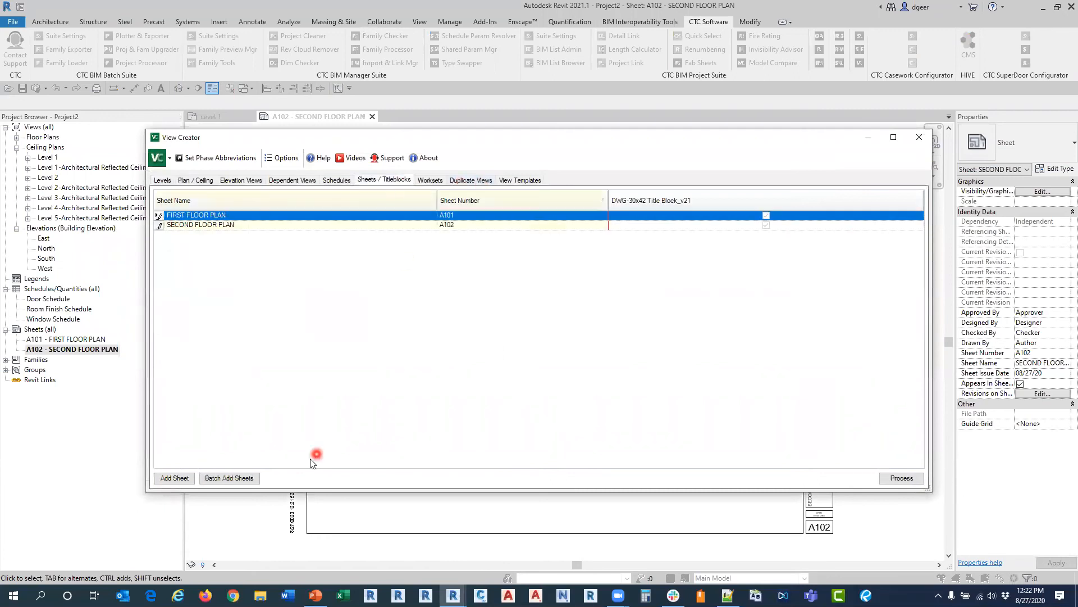
left_click(239, 481)
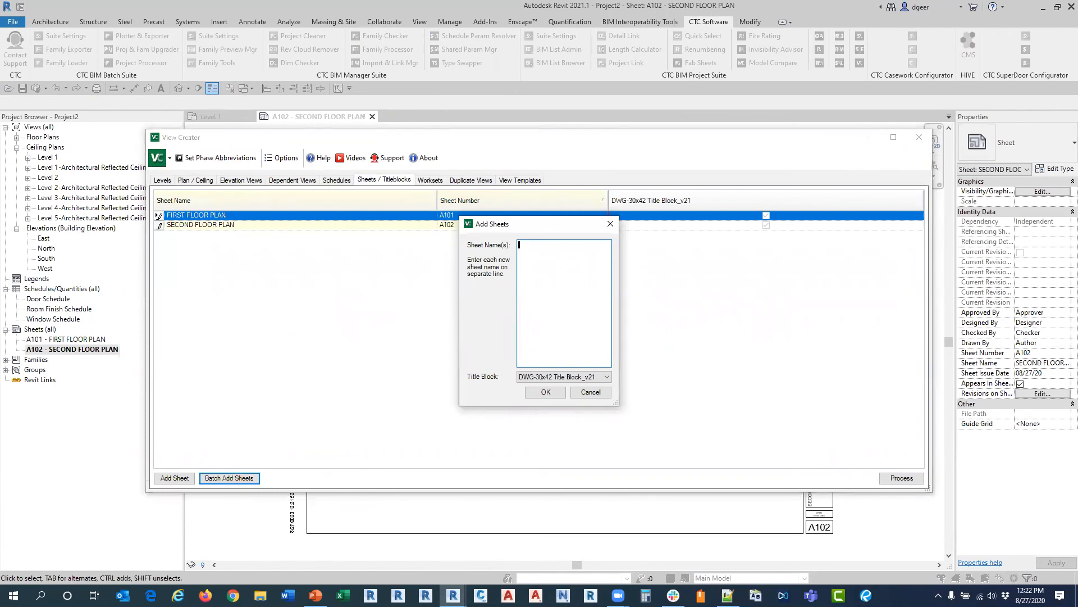
key("alt+Tab")
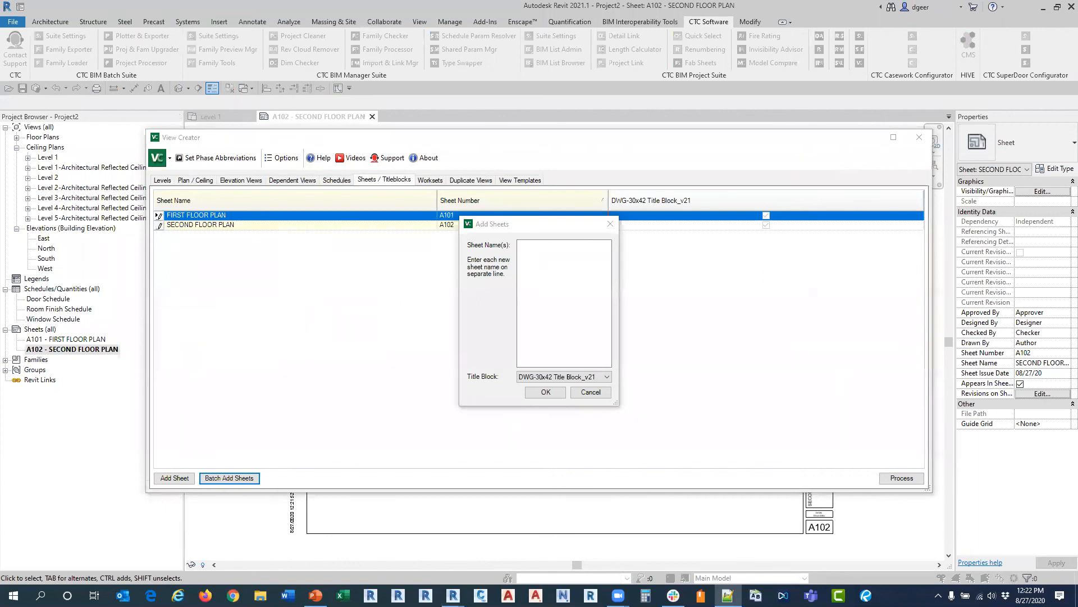
left_click(556, 284)
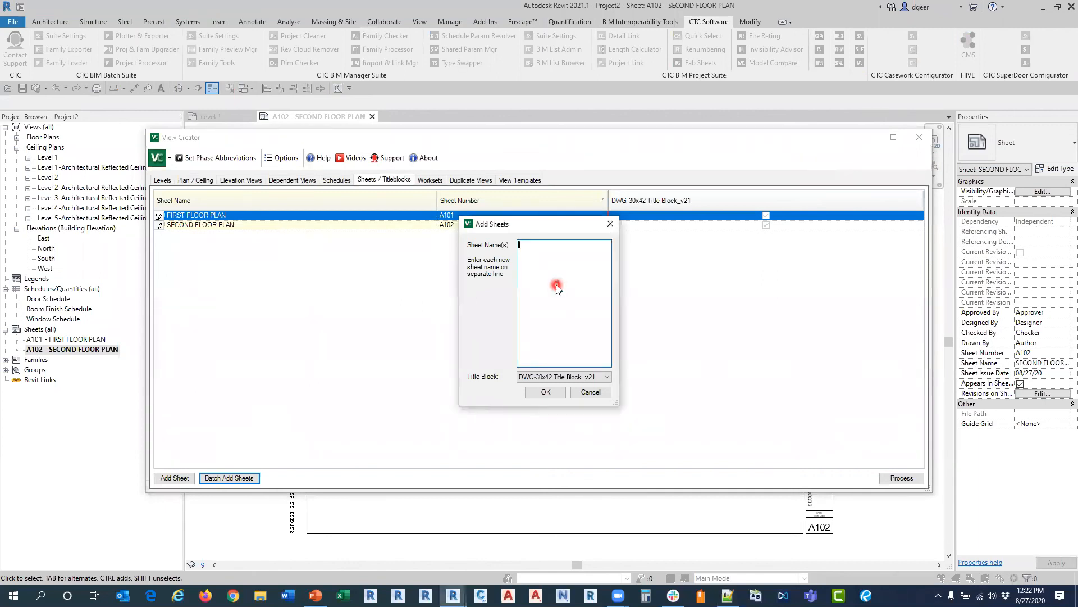
right_click(557, 286)
left_click(584, 333)
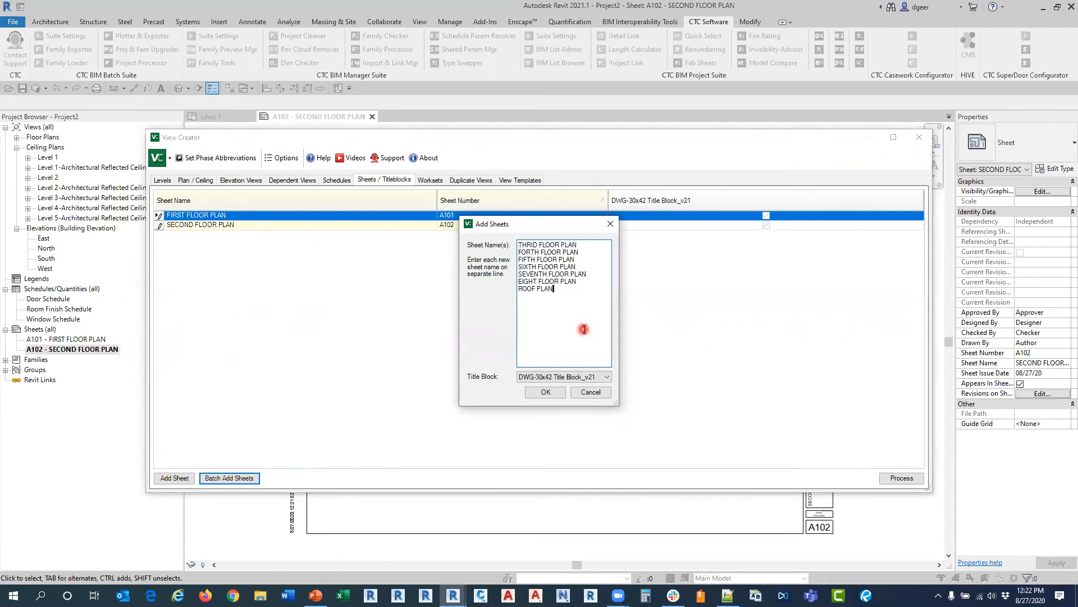
left_click(542, 393)
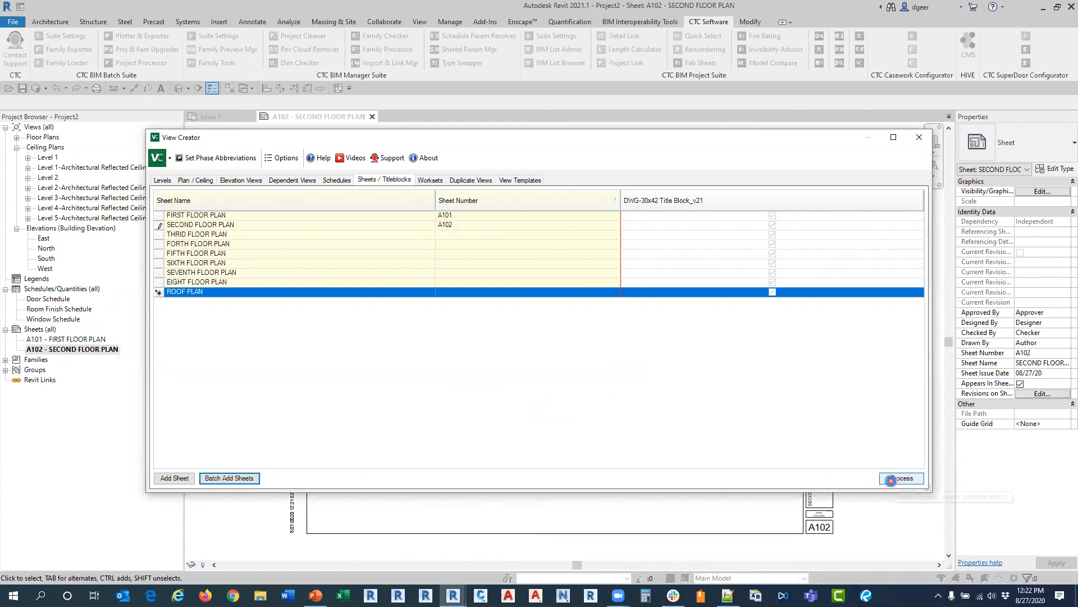
left_click(891, 480)
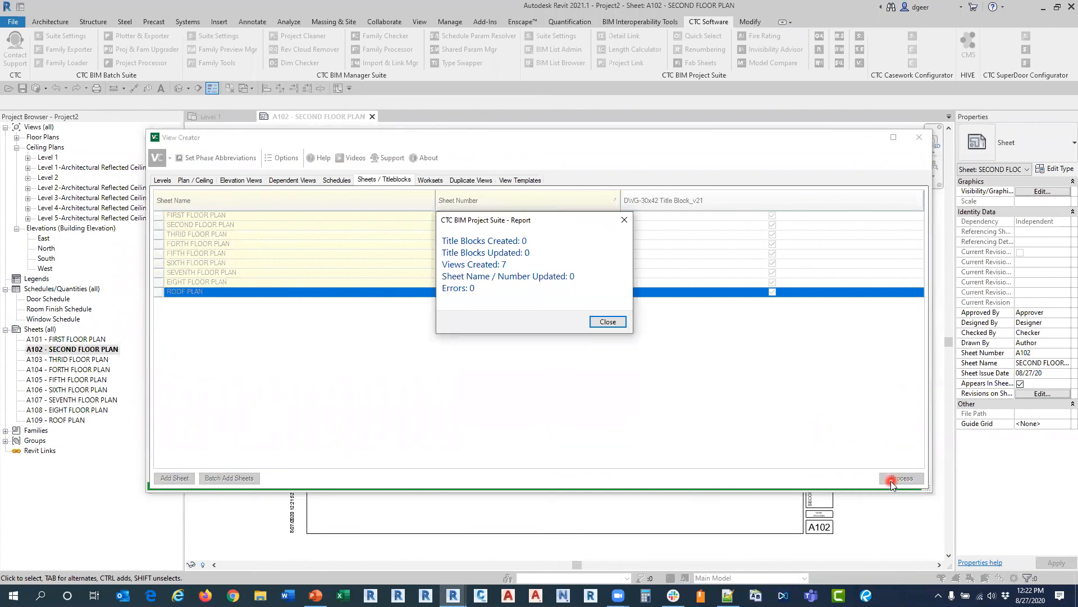
left_click(610, 323)
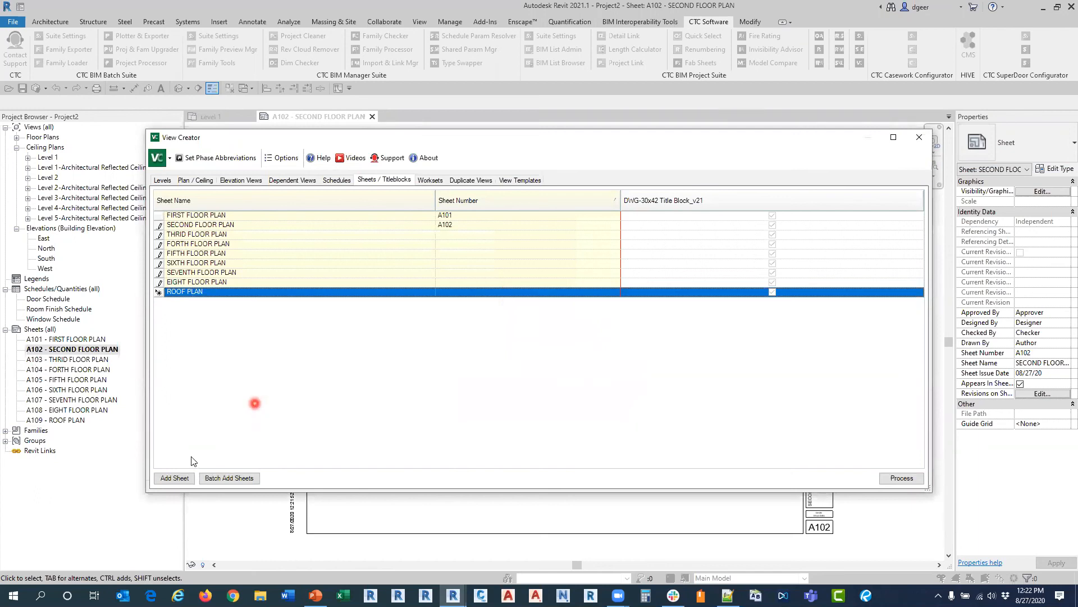
Step: Add a sheet named BASEMENT FLOOR PLAN, numbered B100, with the DWG-30x42 Title Block_v21 title block, process it and close View Creator
left_click(179, 478)
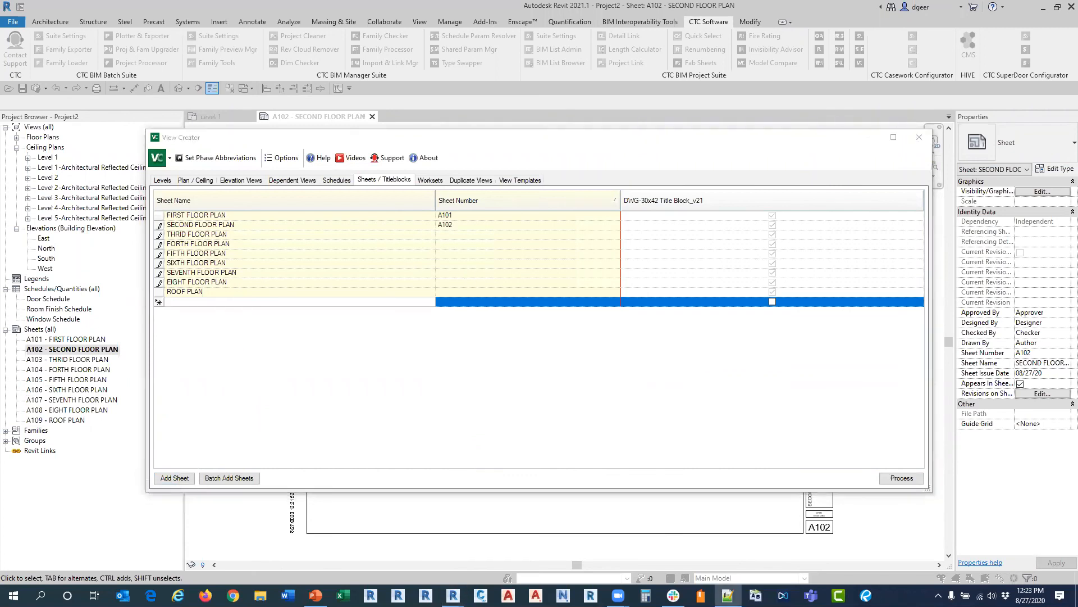
left_click(349, 301)
type("BASEMENT FLOOR PLAN")
left_click(461, 299)
left_click(506, 301)
left_click(506, 301)
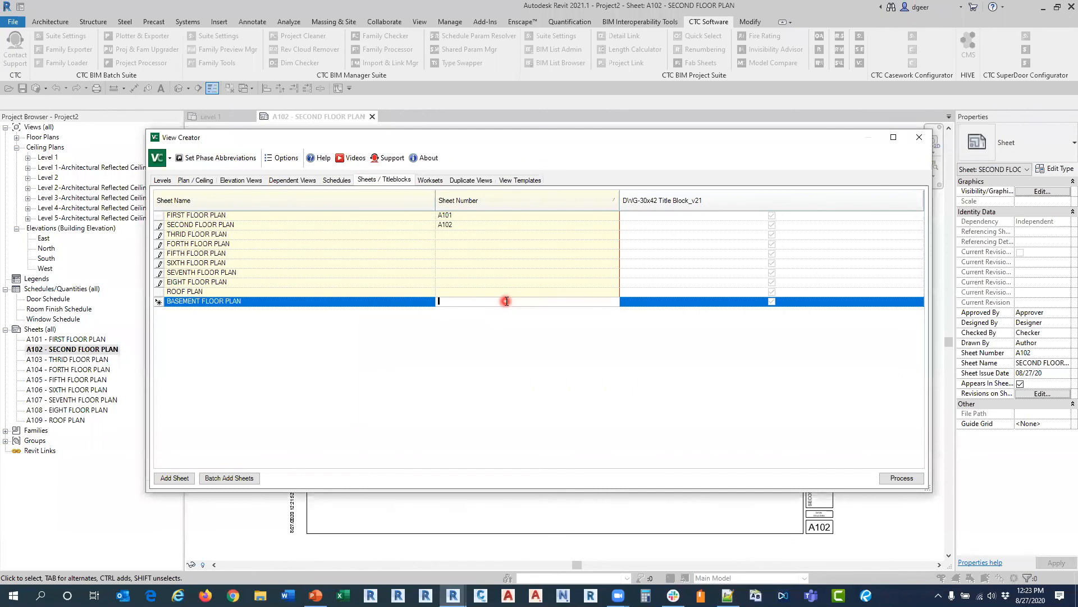
type("B100")
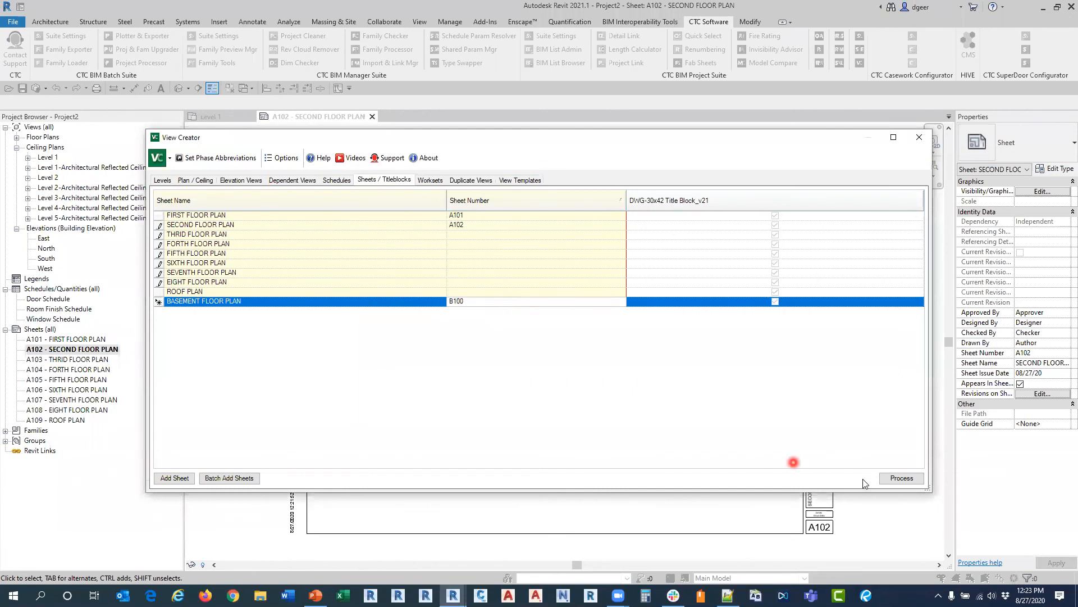
left_click(882, 476)
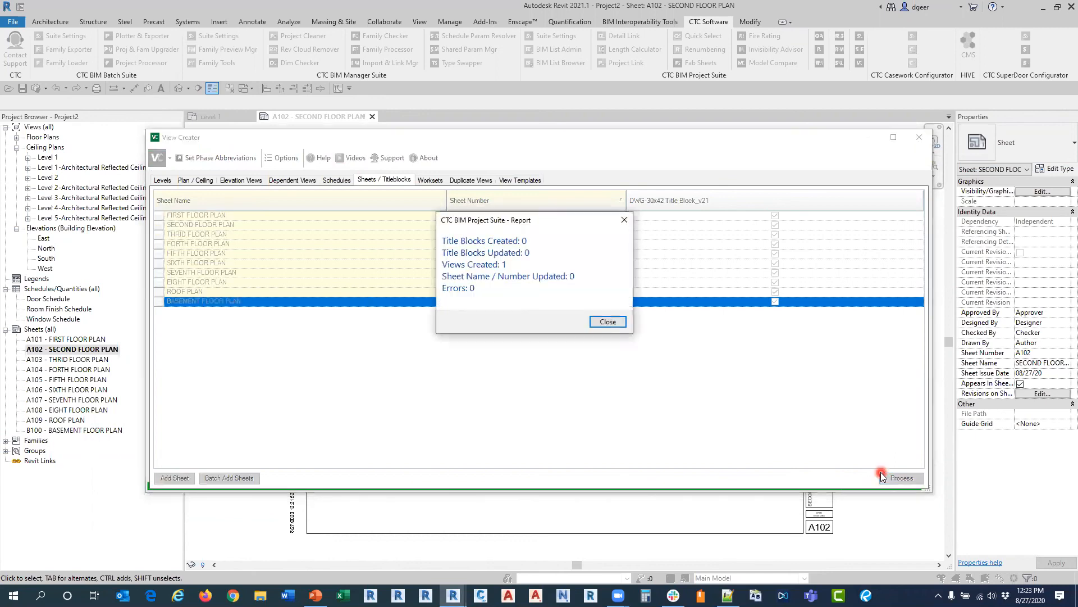
left_click(608, 322)
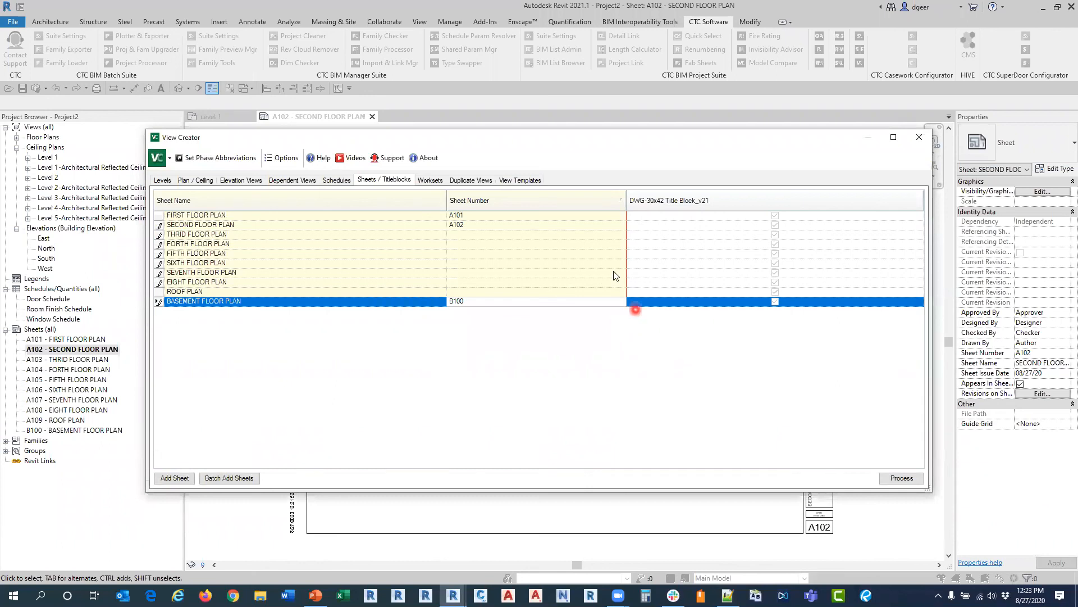
left_click(441, 196)
left_click(920, 137)
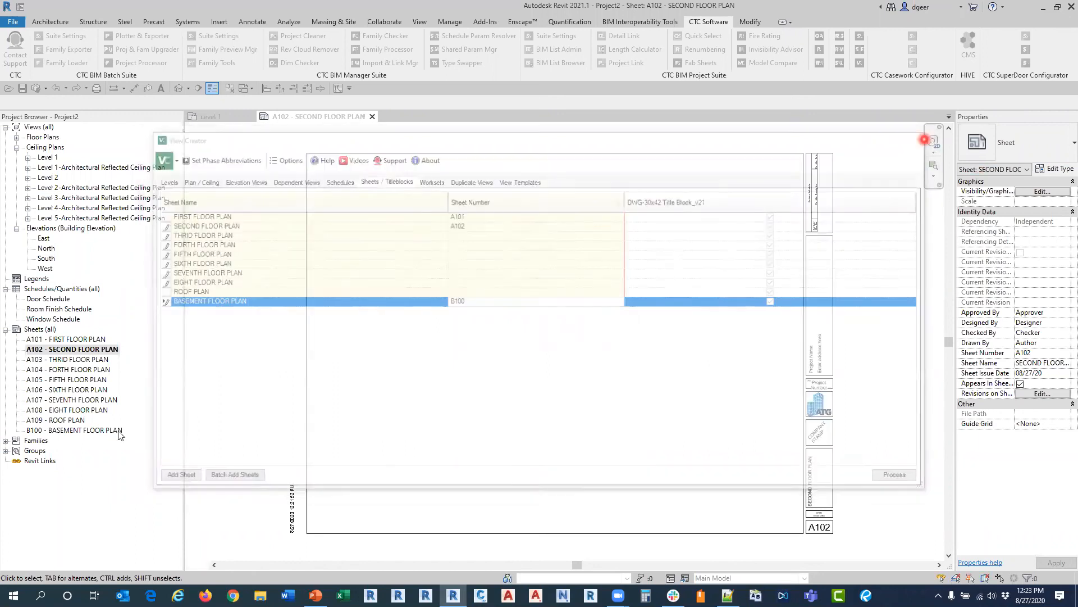
Step: Open the Door Schedule, look over the floor plan views, and leave the floor and ceiling plan groups collapsed in the project browser
left_click(42, 300)
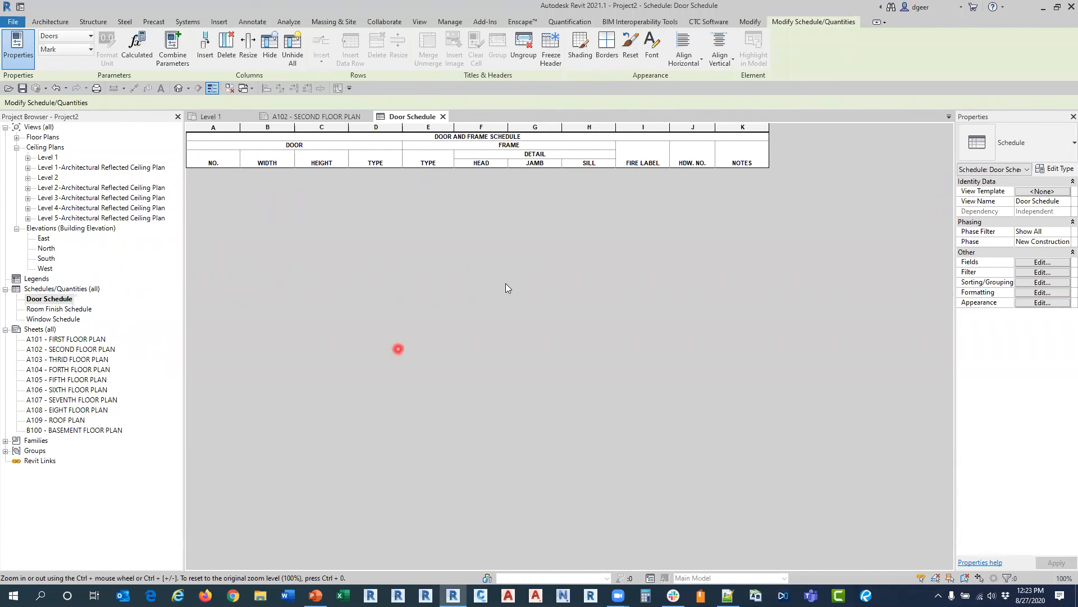
left_click(701, 26)
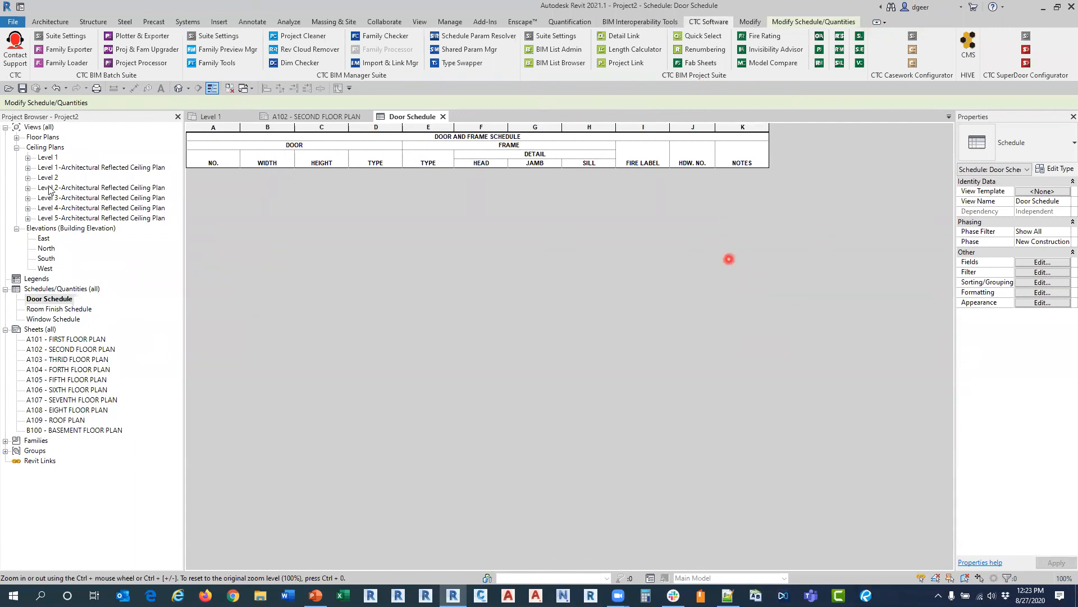
left_click(17, 147)
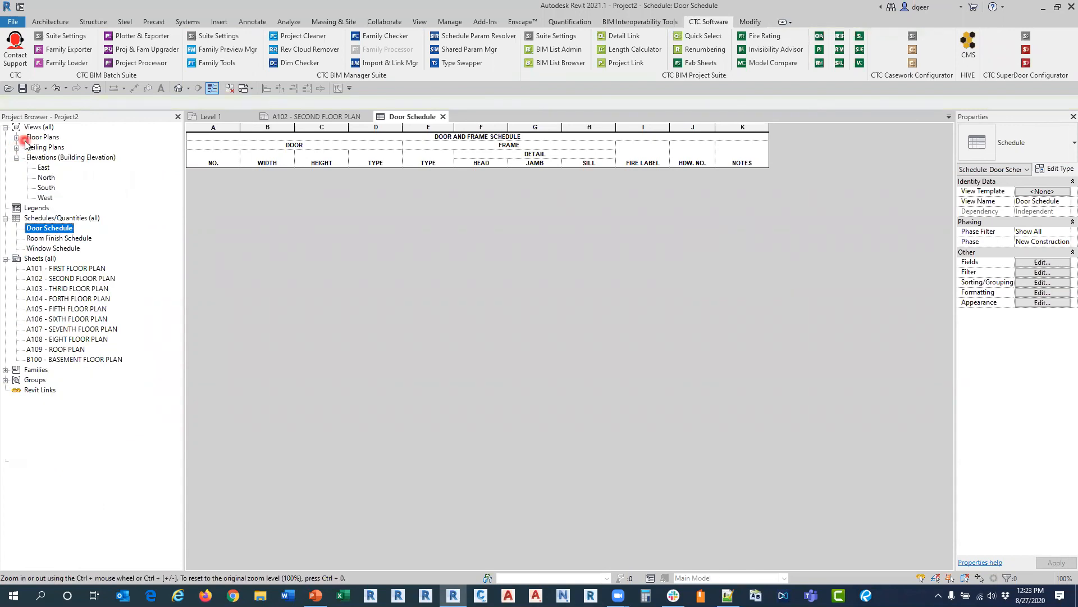
left_click(17, 137)
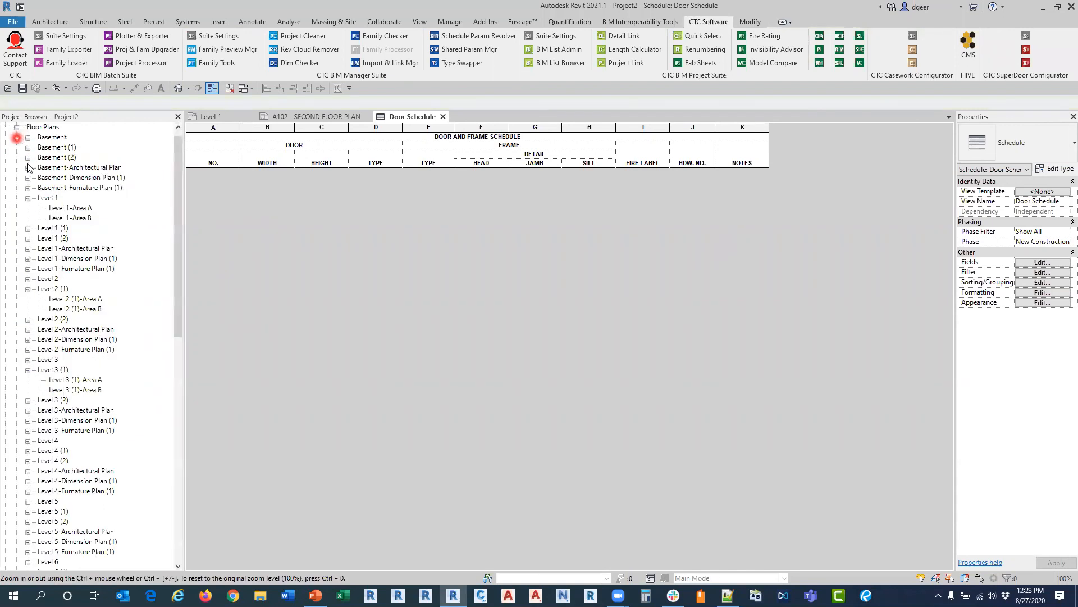
left_click(17, 127)
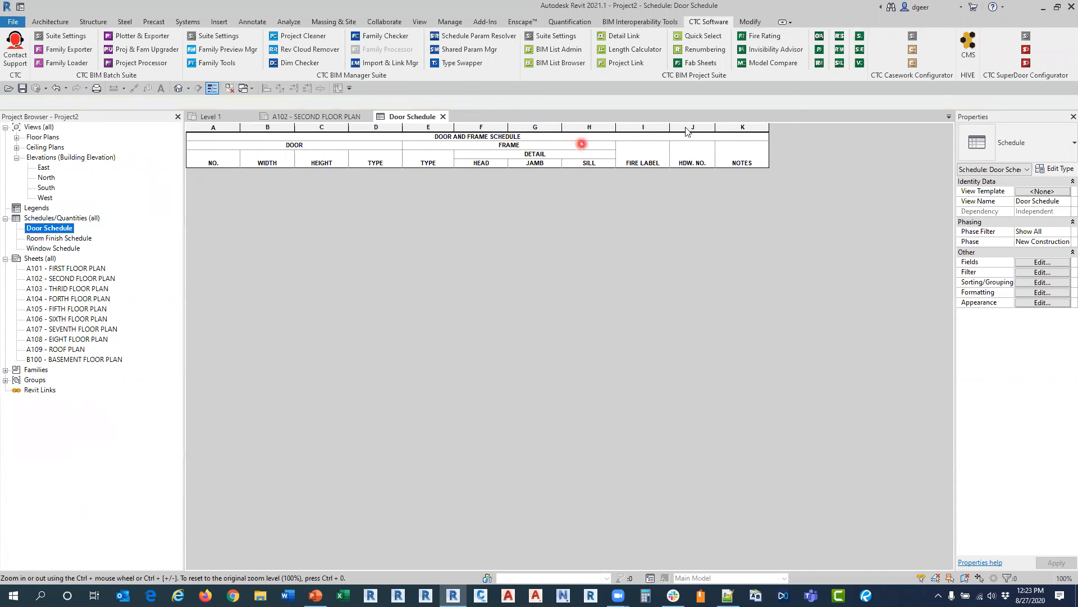
Step: Create per-level versions of the Door Schedule, Room Finish Schedule and Window Schedule with View Creator, and close it
left_click(860, 62)
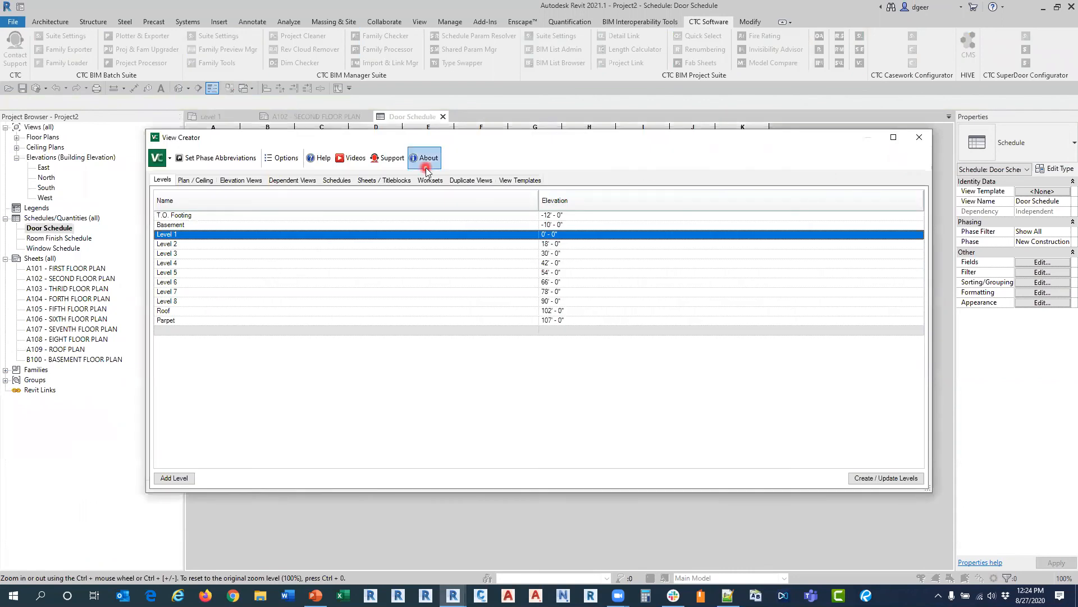
left_click(341, 180)
left_click(232, 255)
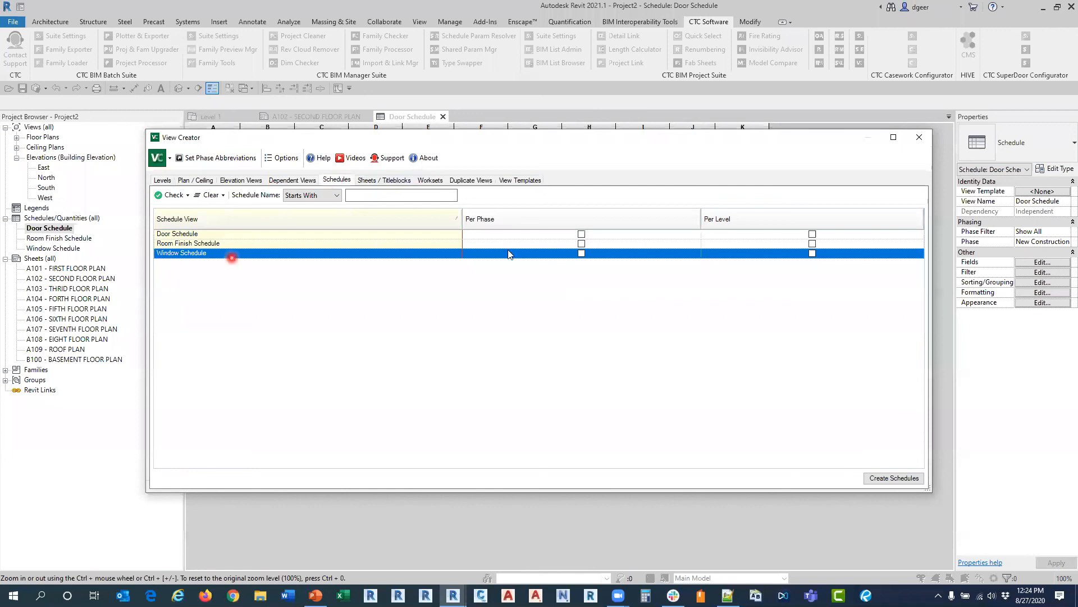
left_click(812, 234)
left_click(812, 244)
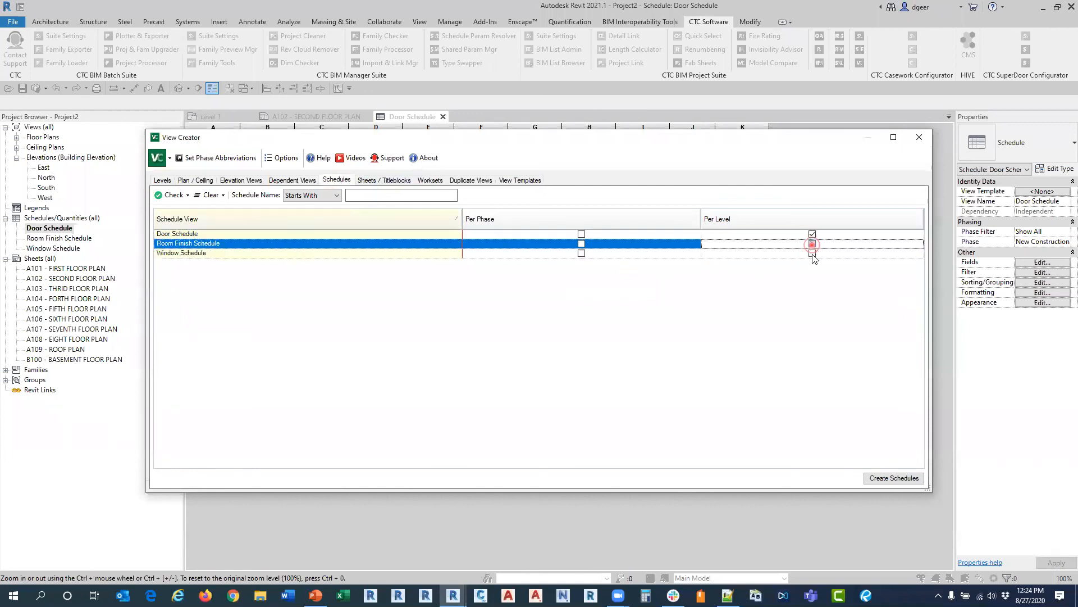
left_click(812, 253)
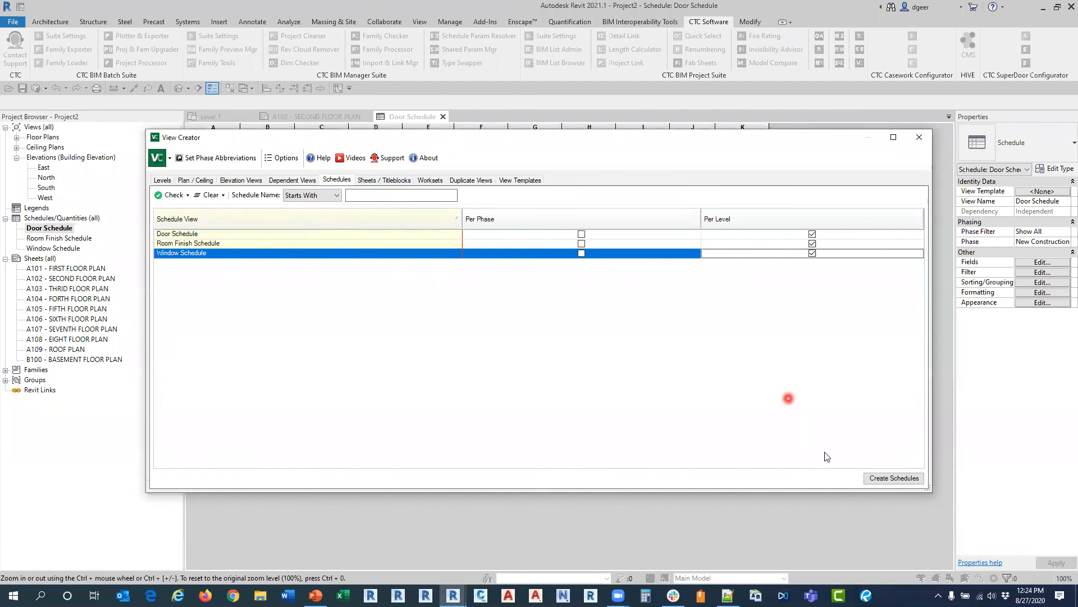
left_click(875, 478)
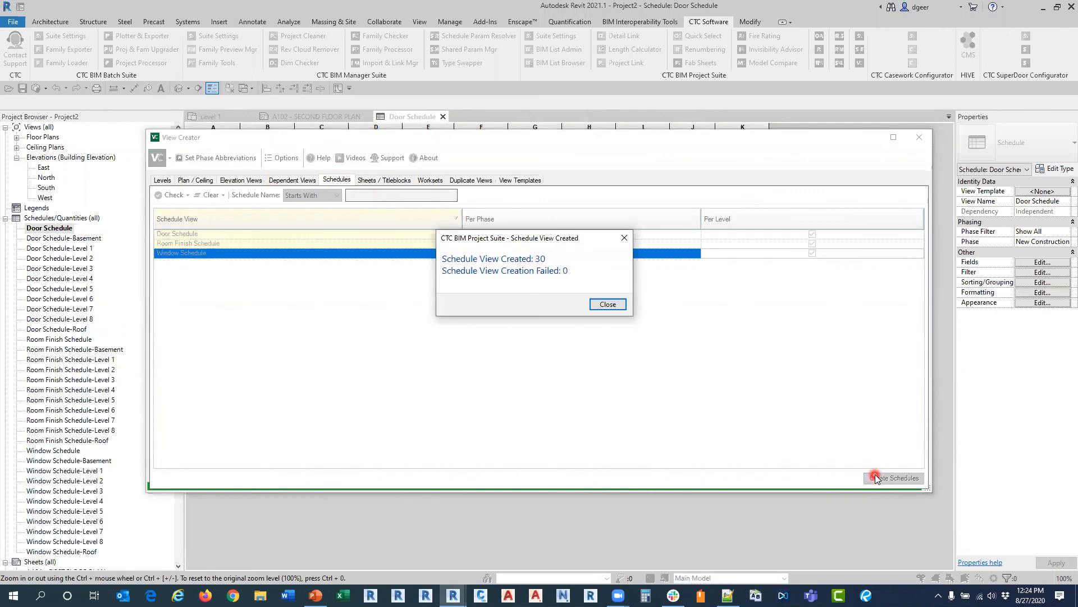
left_click(614, 307)
left_click(920, 137)
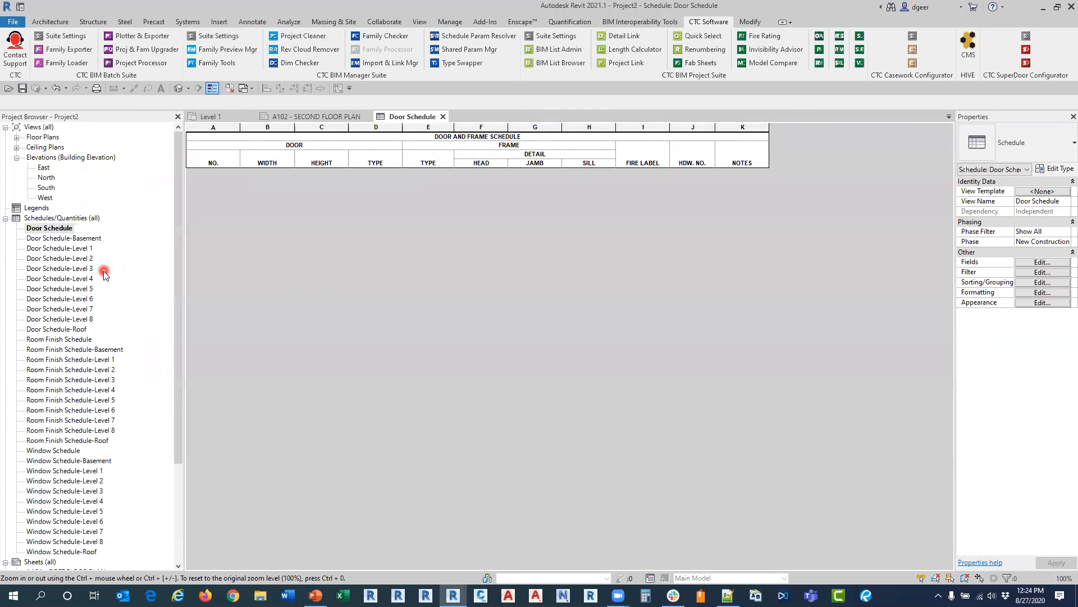
Step: Check the schedule views listed in View Creator's Schedules section
left_click(330, 179)
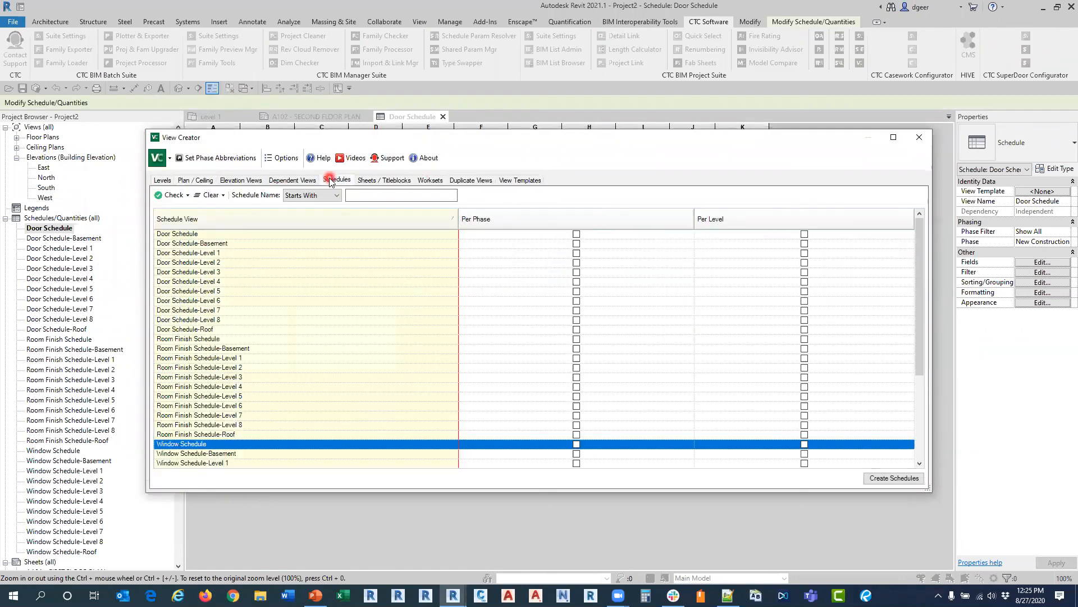